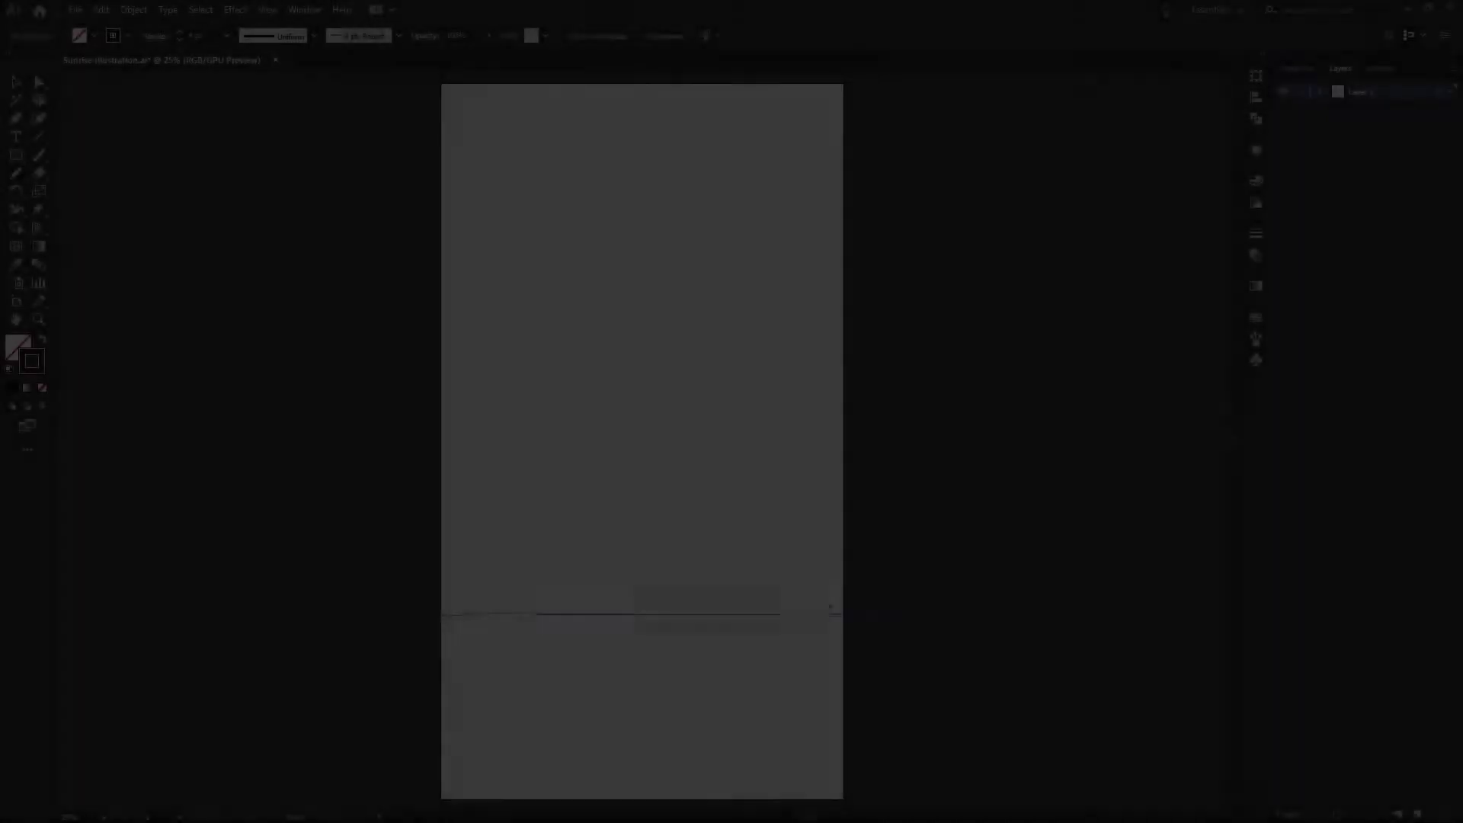
# - Pencil the first jagged treeline ridge across the artboard above the horizon
pyautogui.moveTo(444, 424)
pyautogui.mouseDown()
pyautogui.moveTo(492, 556)
pyautogui.moveTo(530, 564)
pyautogui.moveTo(542, 507)
pyautogui.mouseUp()
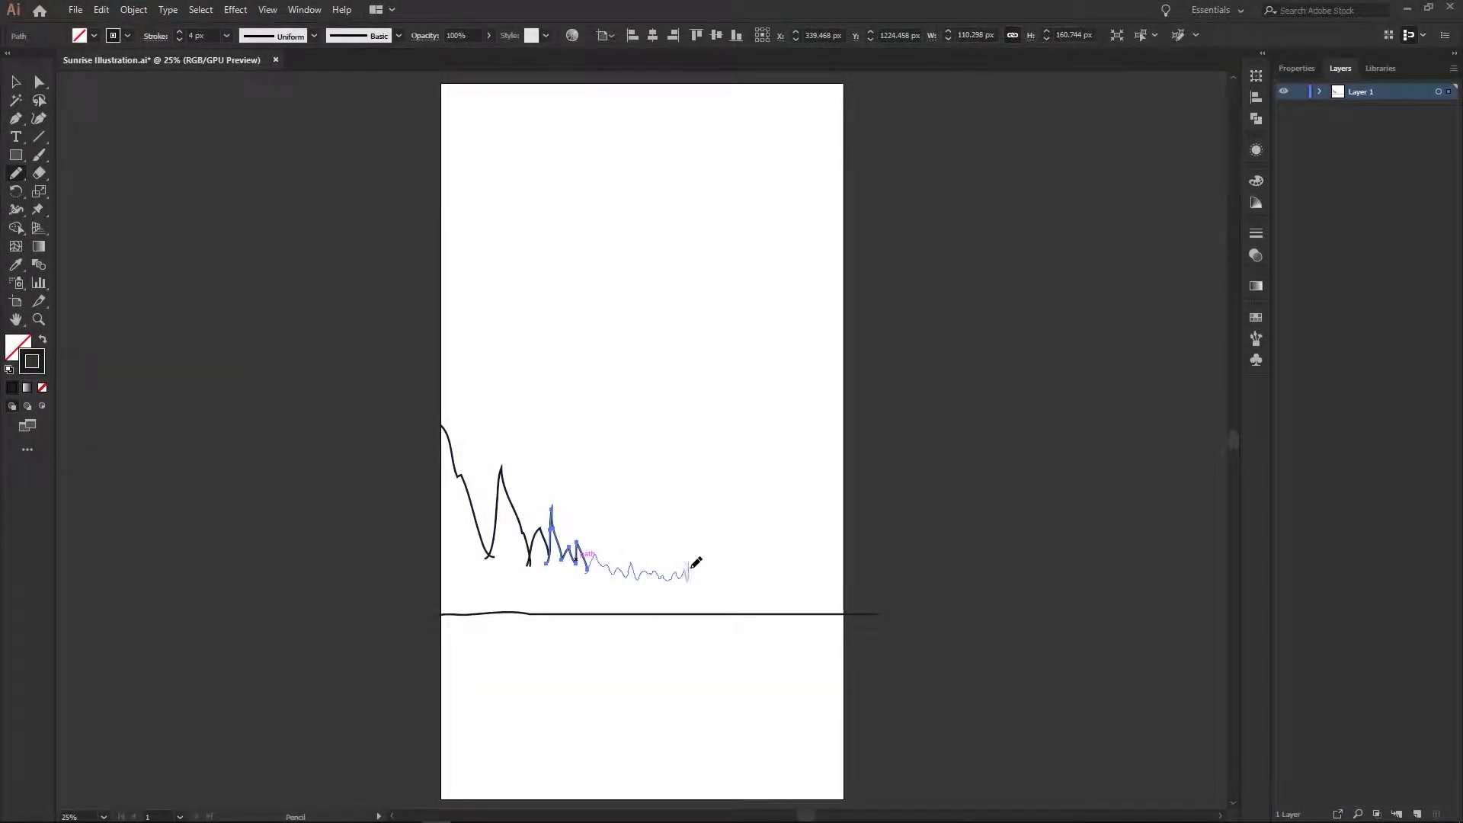
pyautogui.moveTo(782, 549); pyautogui.dragTo(854, 402)
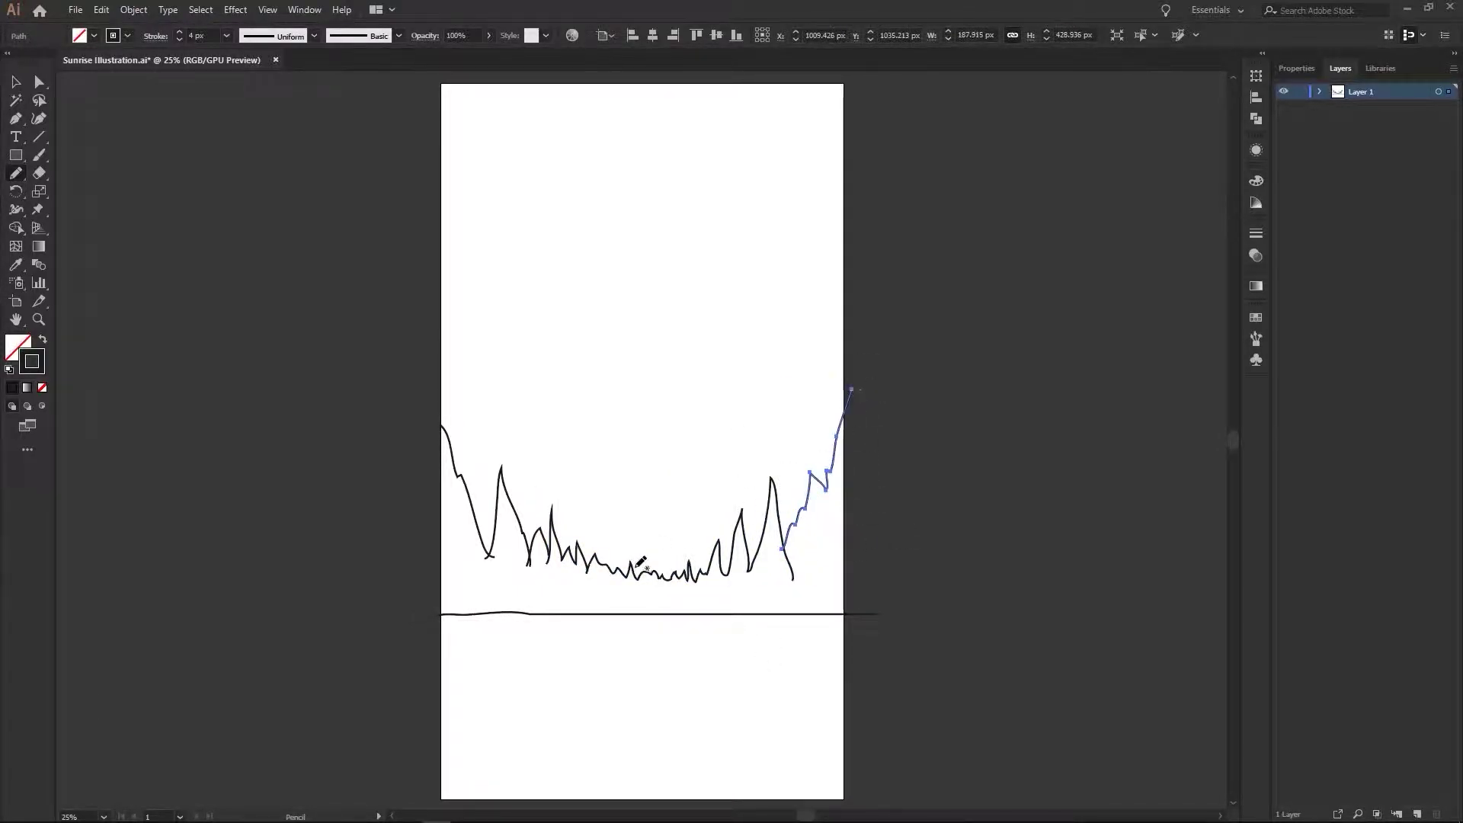
pyautogui.moveTo(527, 564); pyautogui.dragTo(531, 551)
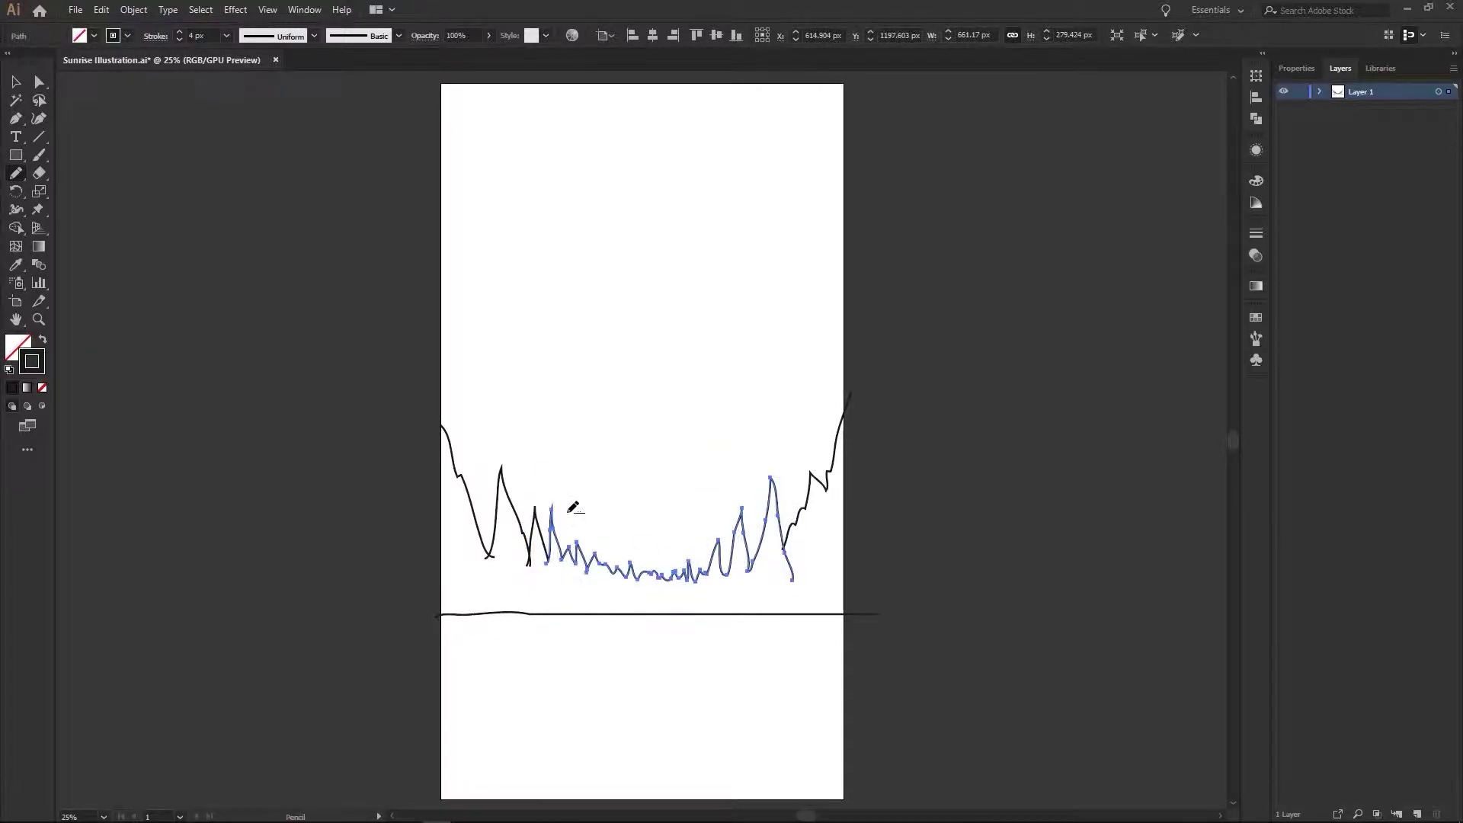
pyautogui.press('a')
pyautogui.click(717, 517)
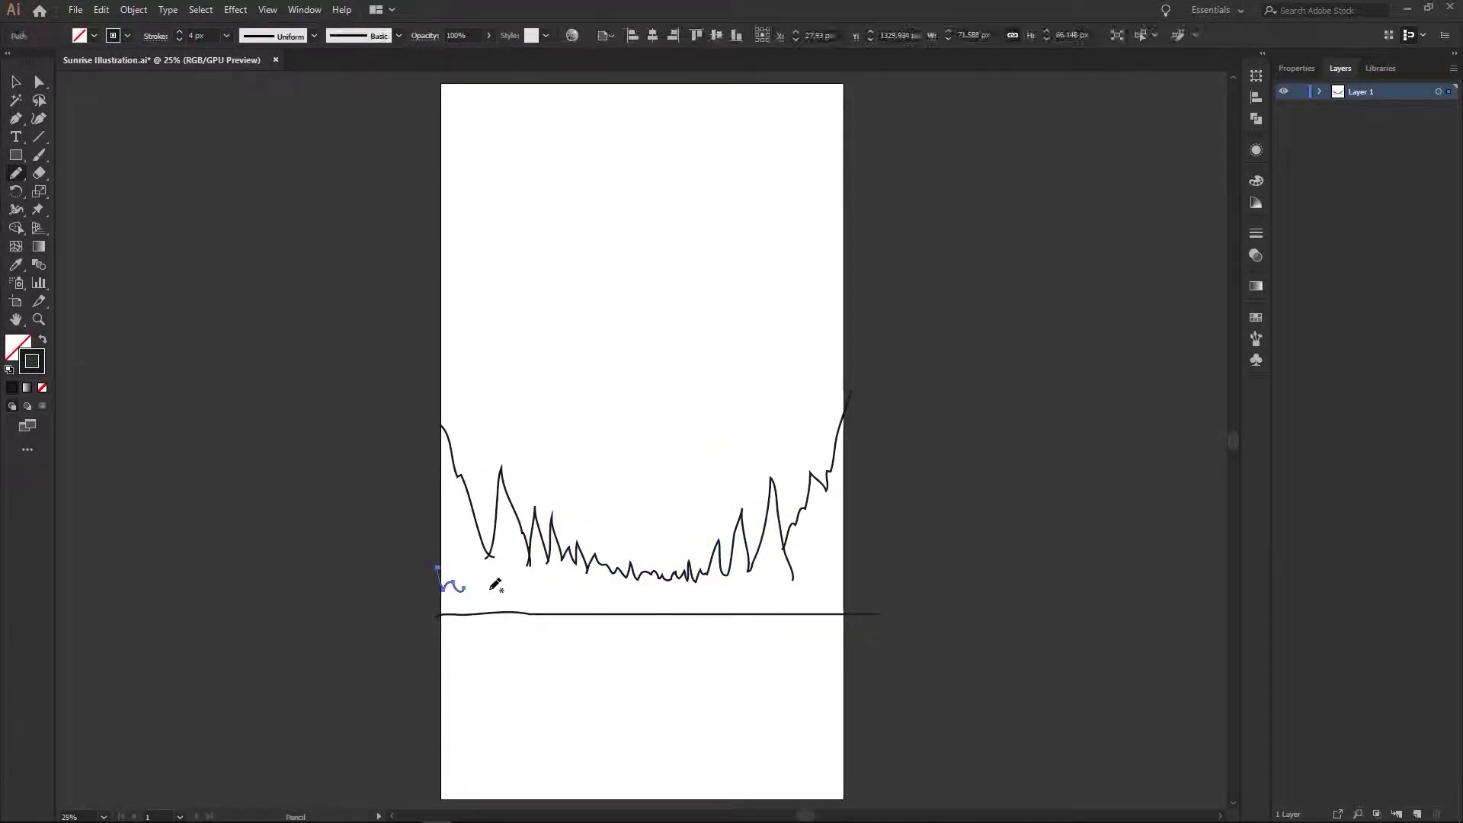
# - Sketch a lower second treeline from the left edge, undoing a stray stroke
pyautogui.keyDown('ctrl'); pyautogui.click(613, 564); pyautogui.keyUp('ctrl')
pyautogui.moveTo(436, 573); pyautogui.dragTo(481, 592)
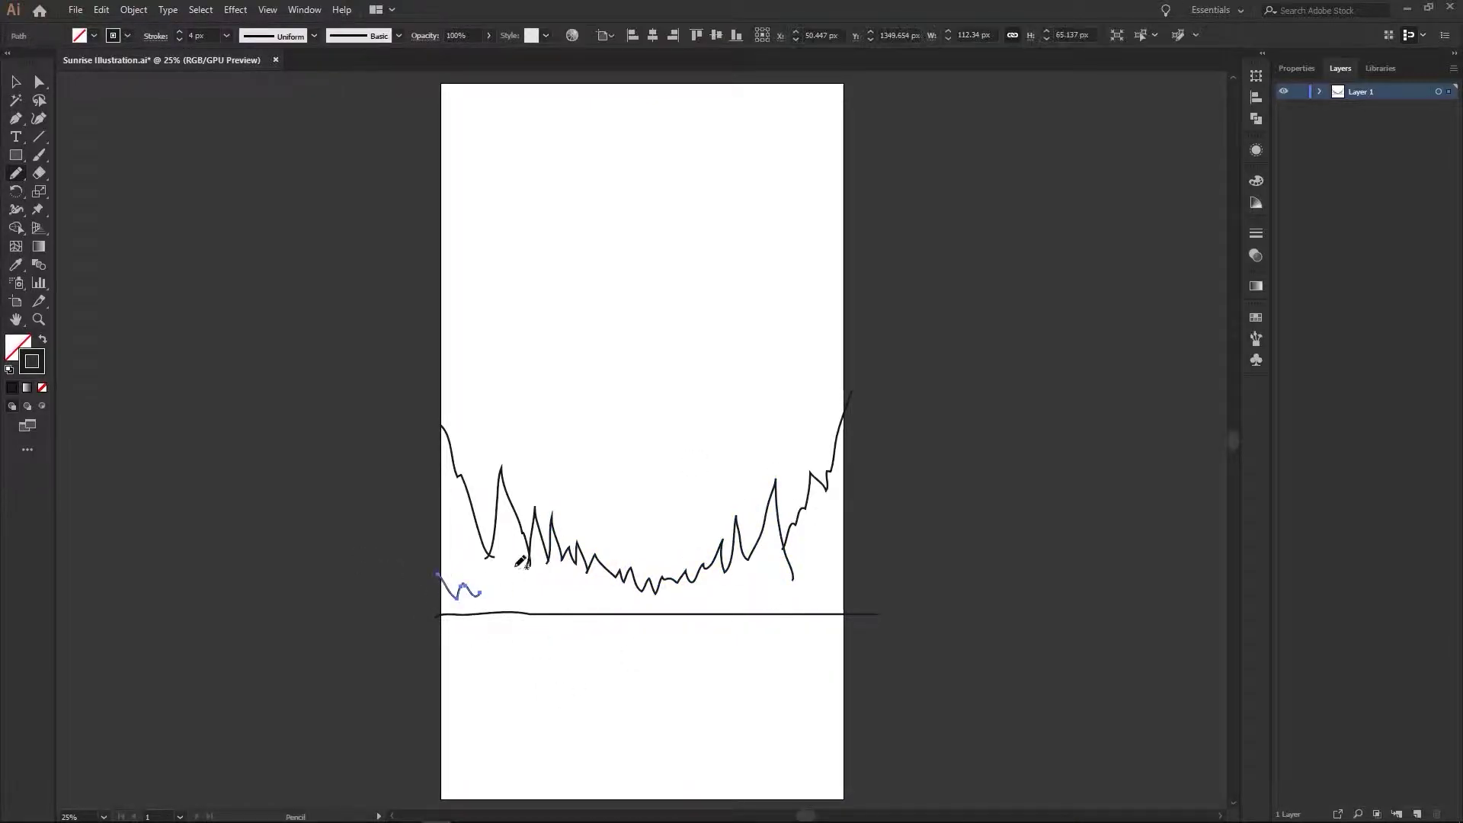
pyautogui.hotkey('ctrl', 'z')
pyautogui.moveTo(438, 544); pyautogui.dragTo(526, 581)
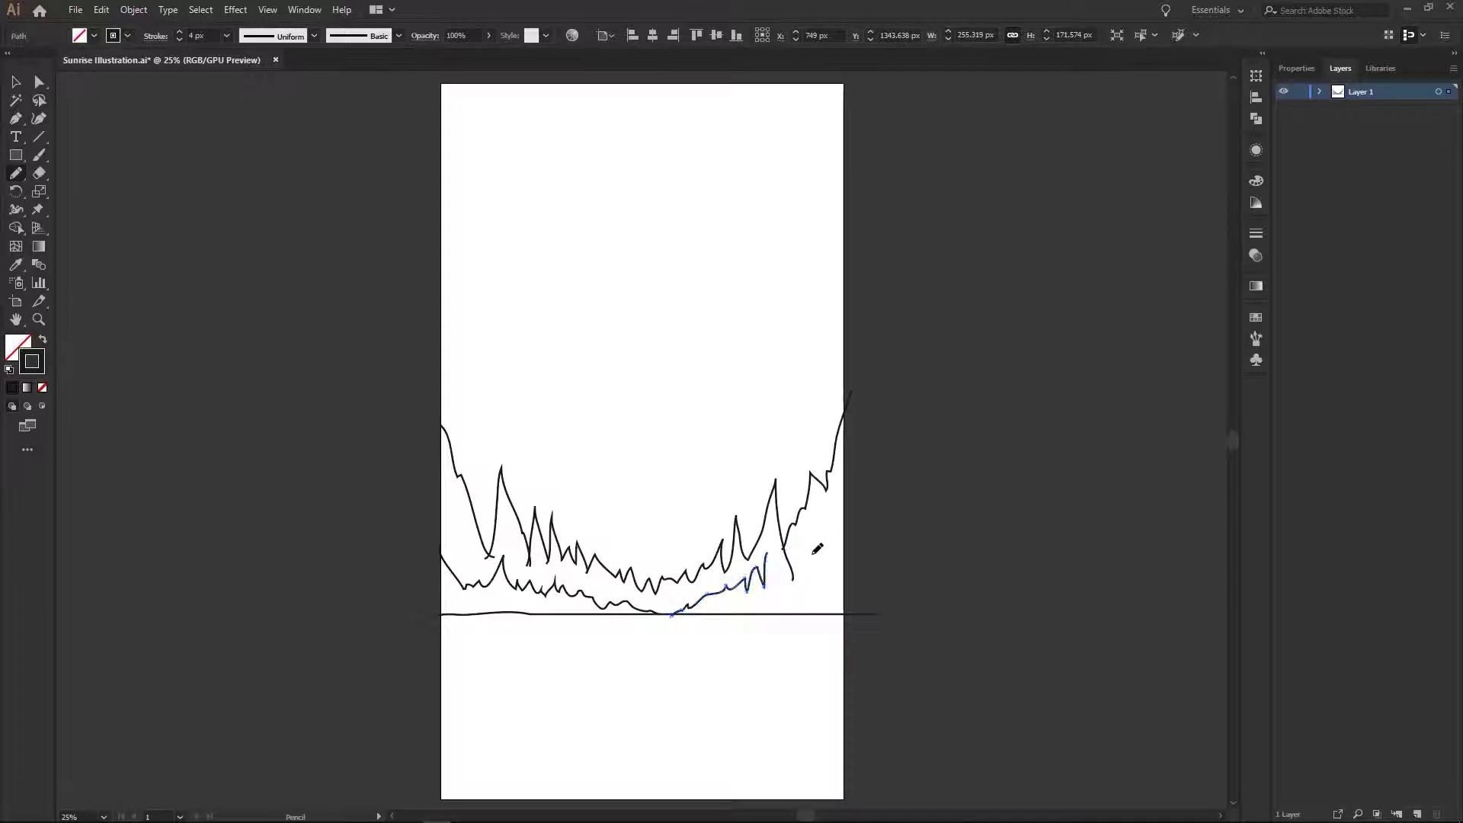
# - Draw a small circle for the sun, undoing a trial move
pyautogui.moveTo(708, 457); pyautogui.dragTo(735, 494)
pyautogui.press('v')
pyautogui.click(720, 419)
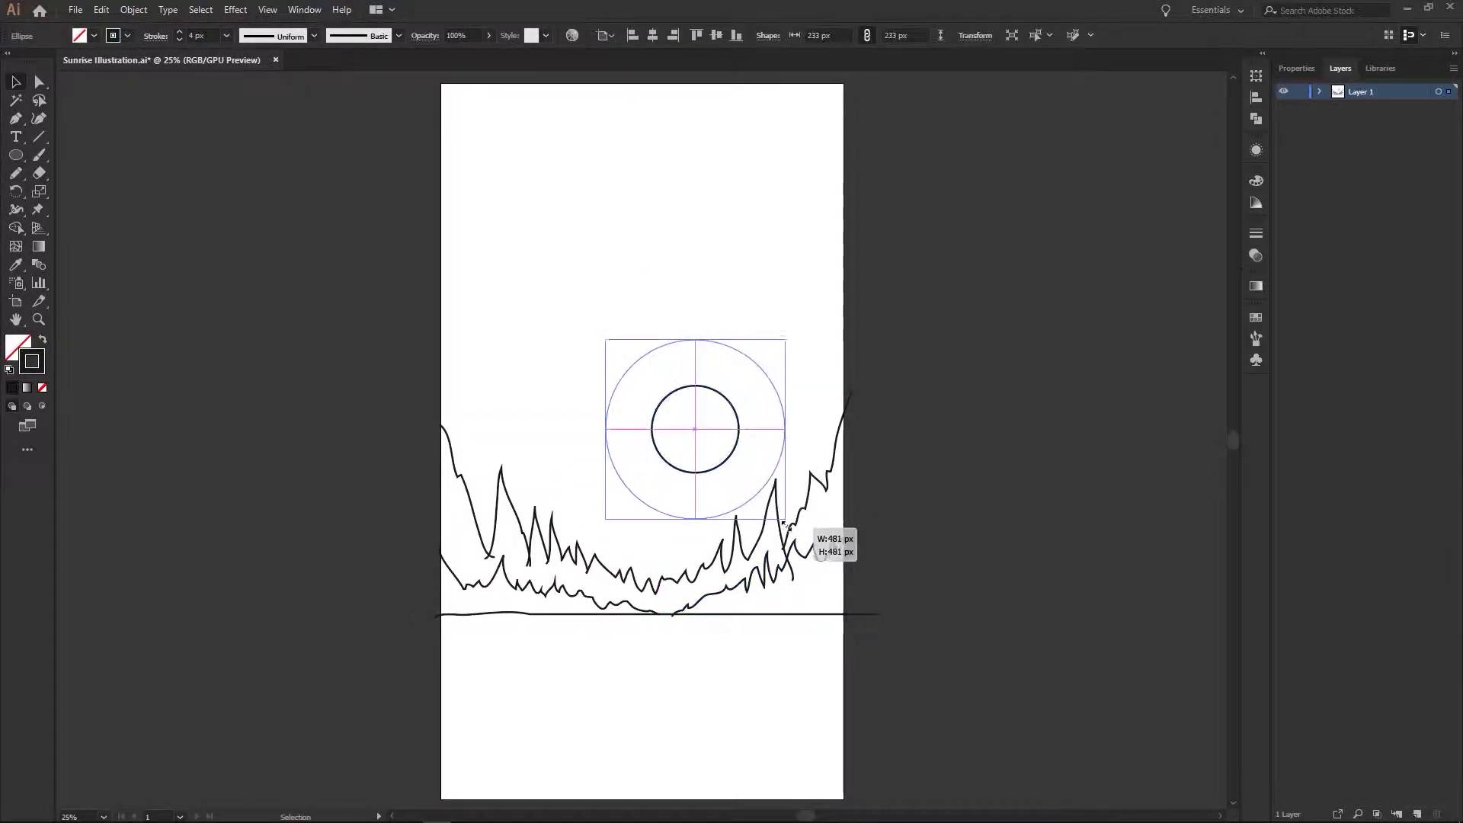
pyautogui.moveTo(716, 372); pyautogui.dragTo(789, 371)
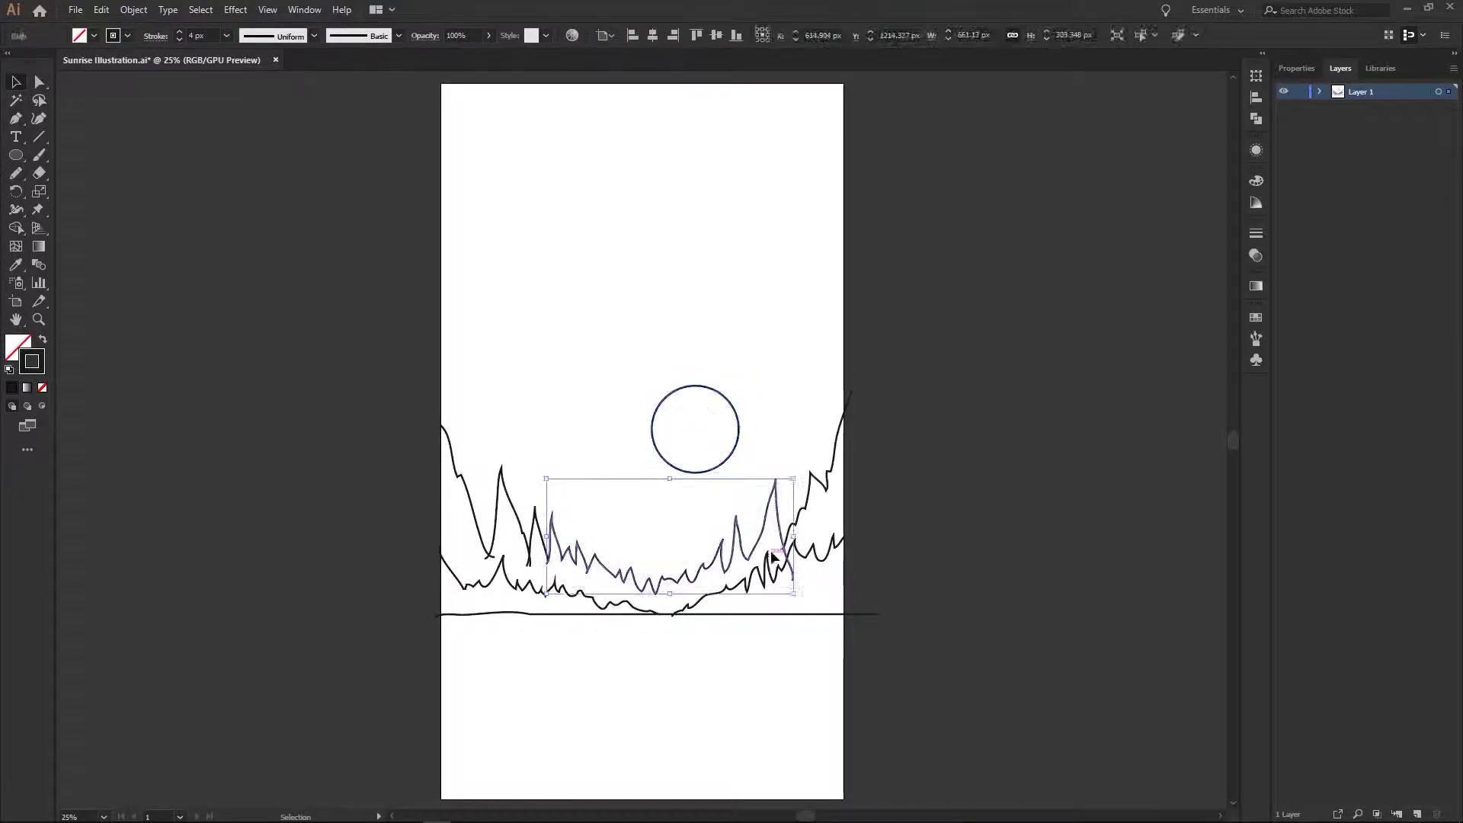
pyautogui.hotkey('ctrl', 'z')
# - Pencil a closing stroke down the side edge of the treeline outline
pyautogui.press('n')
pyautogui.moveTo(442, 426); pyautogui.dragTo(423, 413)
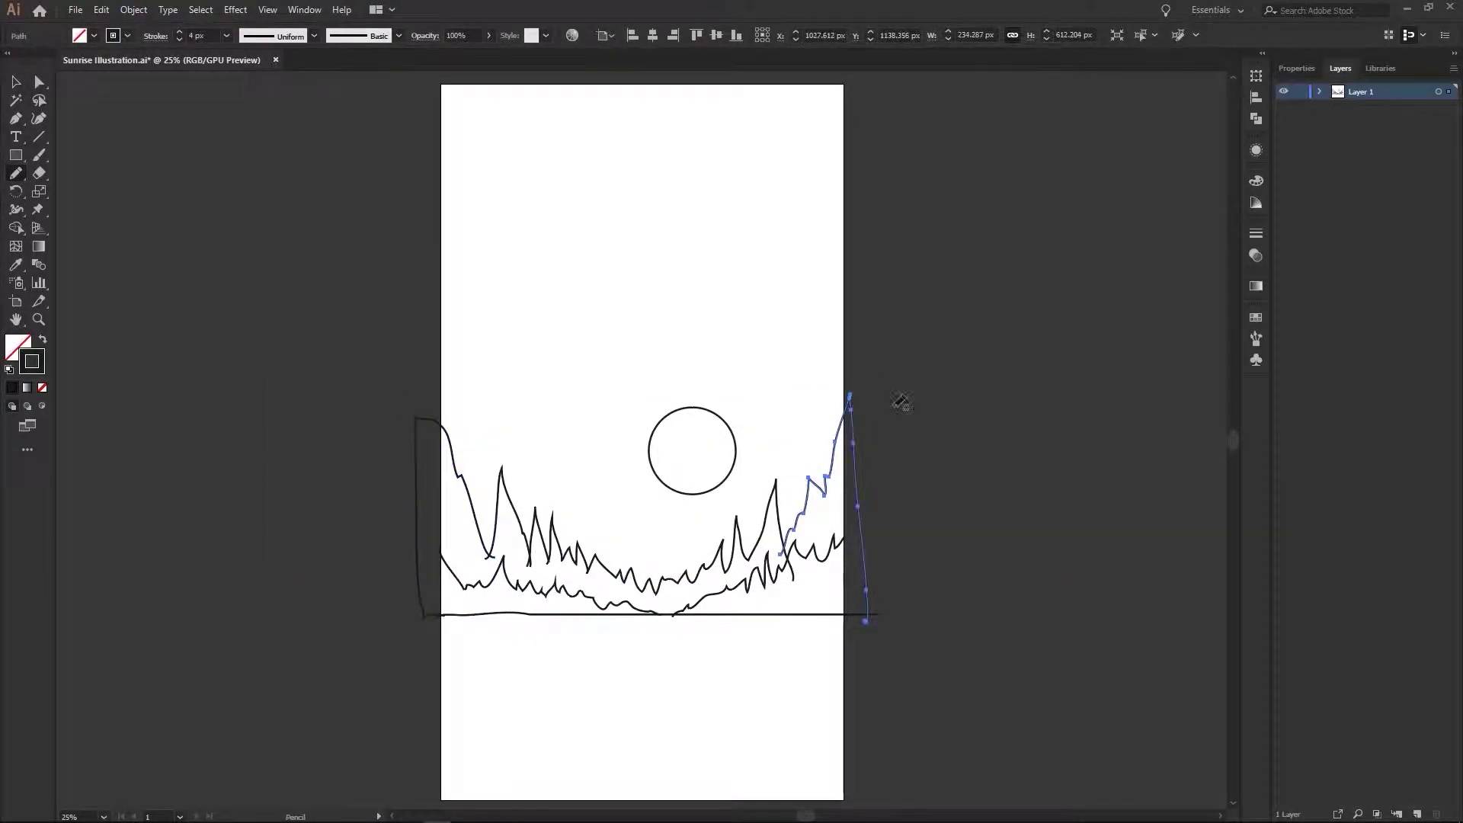
pyautogui.keyDown('ctrl'); pyautogui.click(596, 654); pyautogui.keyUp('ctrl')
# - Move the sun circle up high into the sky
pyautogui.press('v')
pyautogui.moveTo(676, 410); pyautogui.dragTo(670, 215)
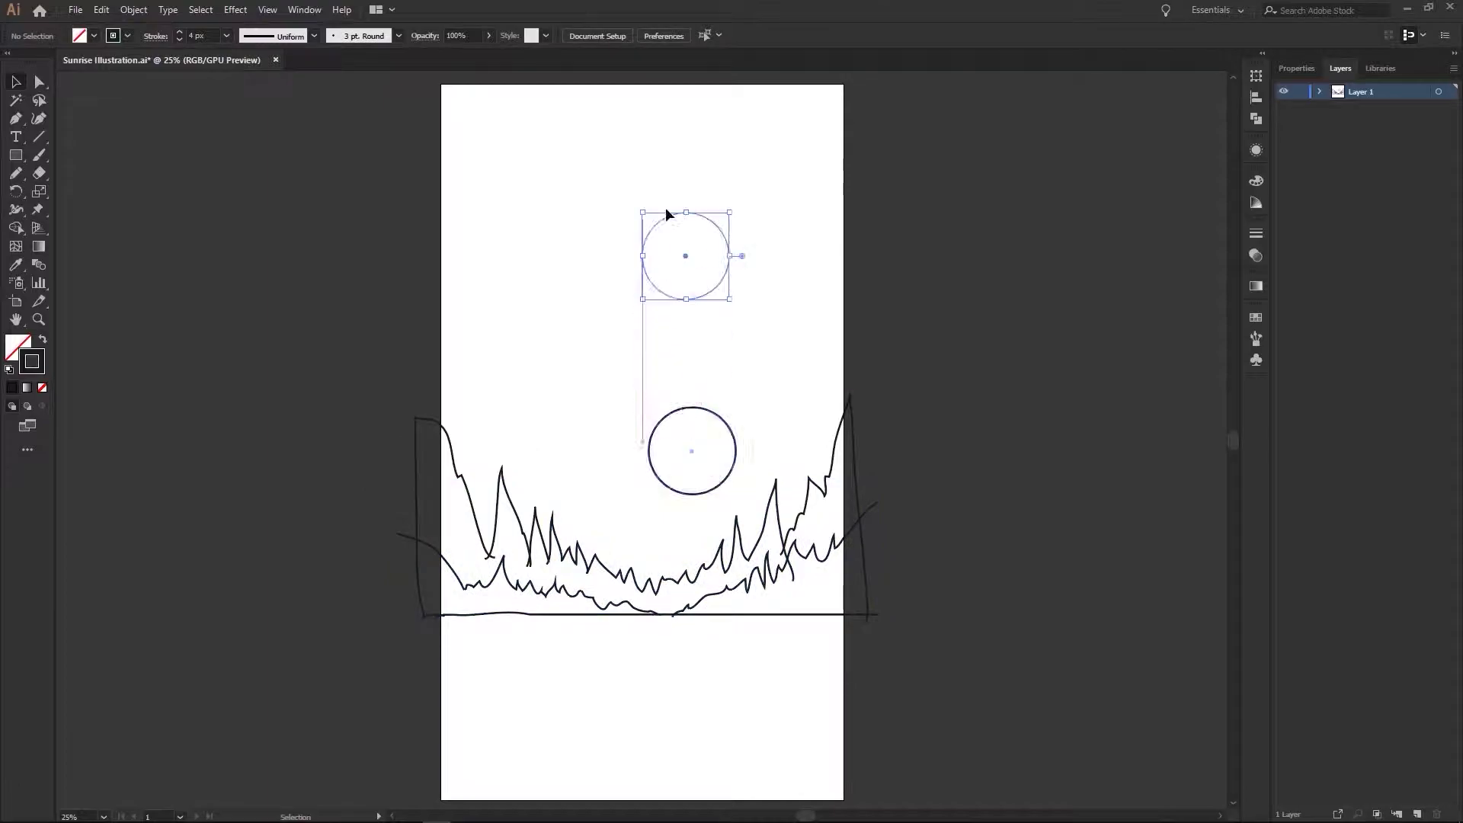
pyautogui.moveTo(914, 663); pyautogui.dragTo(68, 303)
pyautogui.click(137, 127)
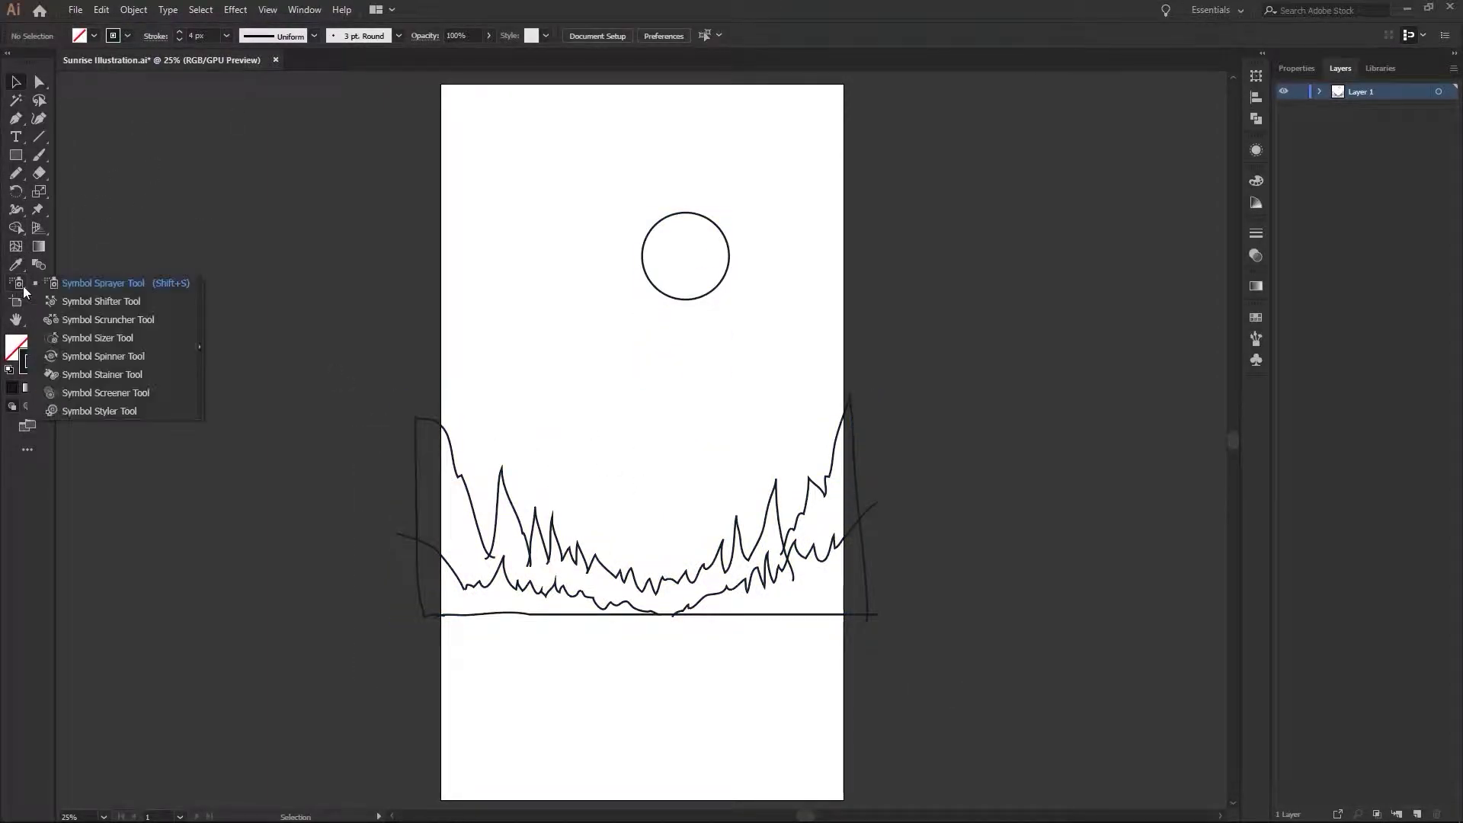
pyautogui.click(15, 227)
# - Turn the treeline outlines into a Live Paint group and nudge the sun higher
pyautogui.click(84, 245)
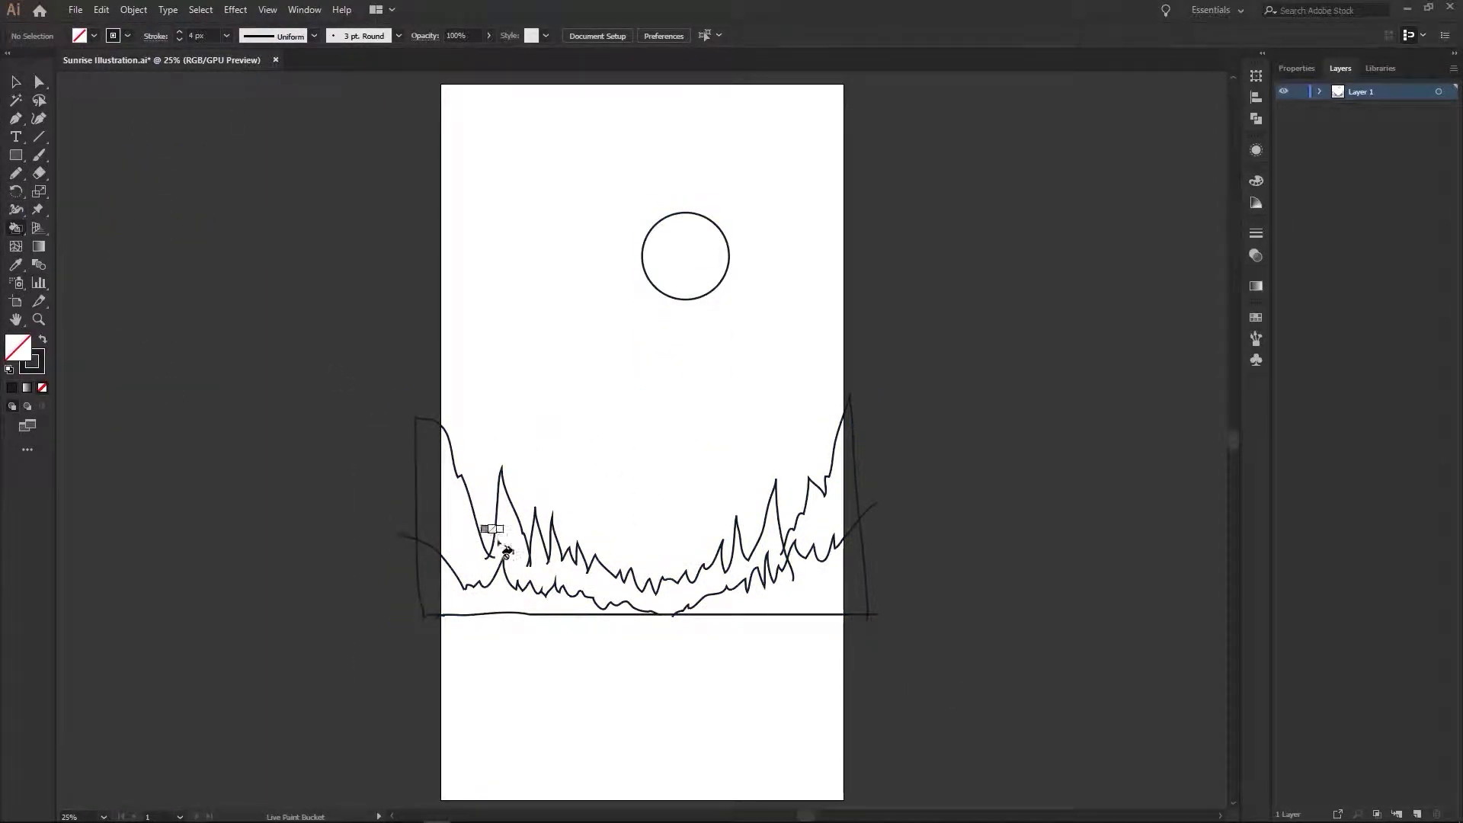
pyautogui.moveTo(491, 604); pyautogui.dragTo(640, 395)
pyautogui.click(816, 506)
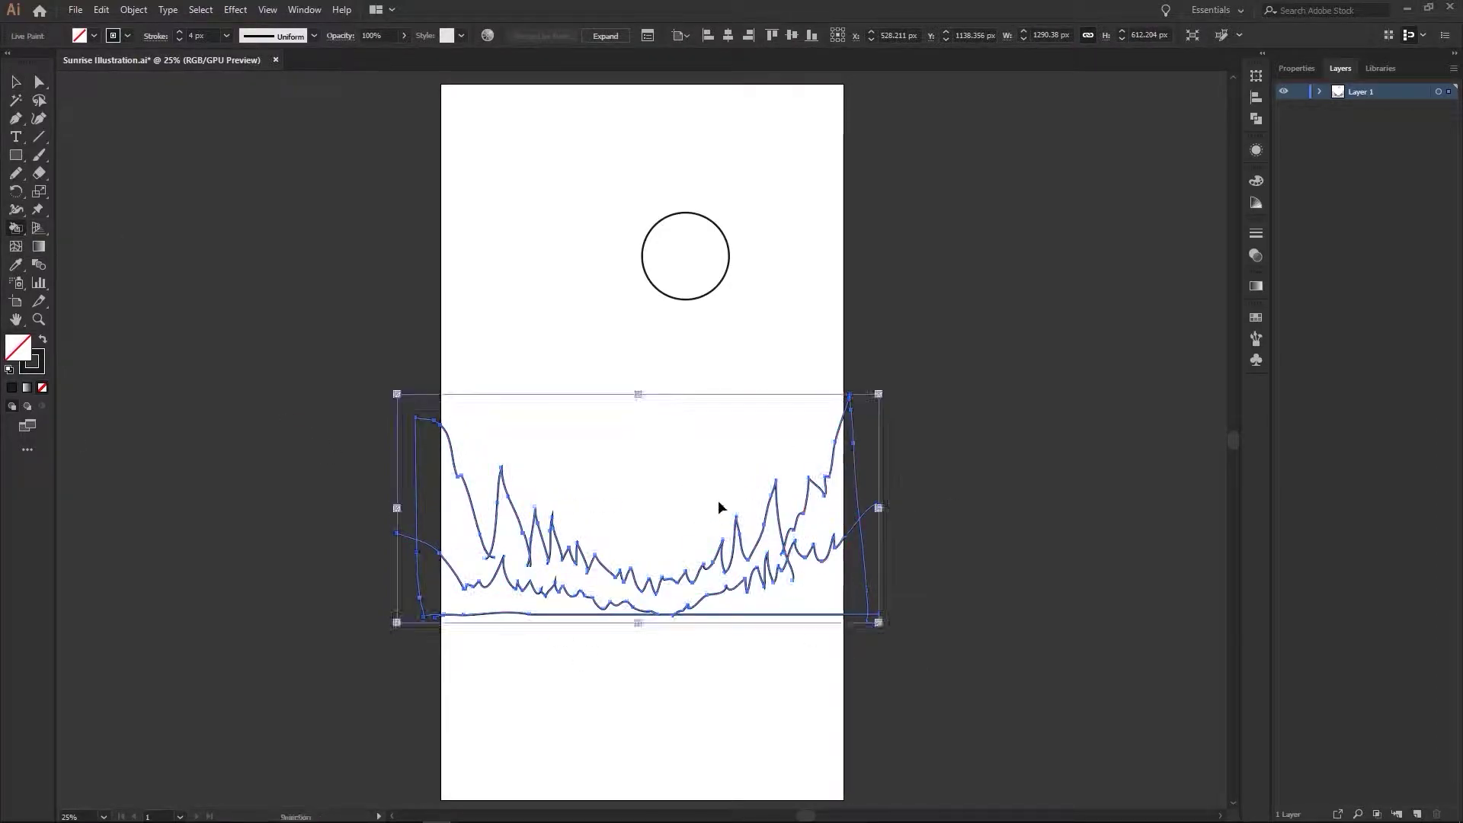
pyautogui.click(13, 234)
pyautogui.click(111, 264)
pyautogui.hotkey('ctrl', '+')
pyautogui.click(305, 526)
pyautogui.click(528, 693)
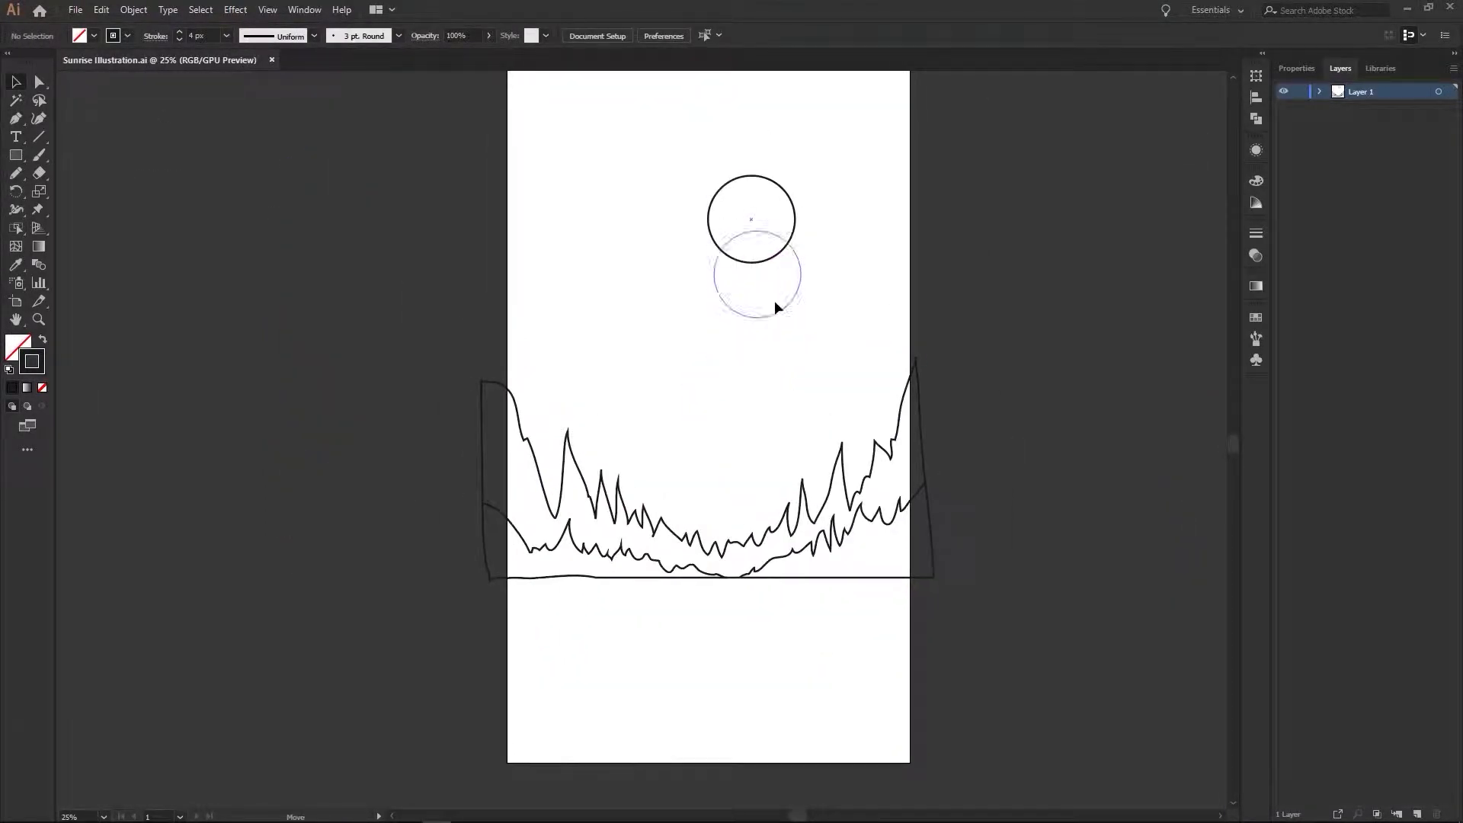
pyautogui.moveTo(774, 302); pyautogui.dragTo(781, 278)
# - Draw a rectangle below the horizon, fitted to the artboard's bottom and sides
pyautogui.press('m')
pyautogui.moveTo(495, 577); pyautogui.dragTo(921, 775)
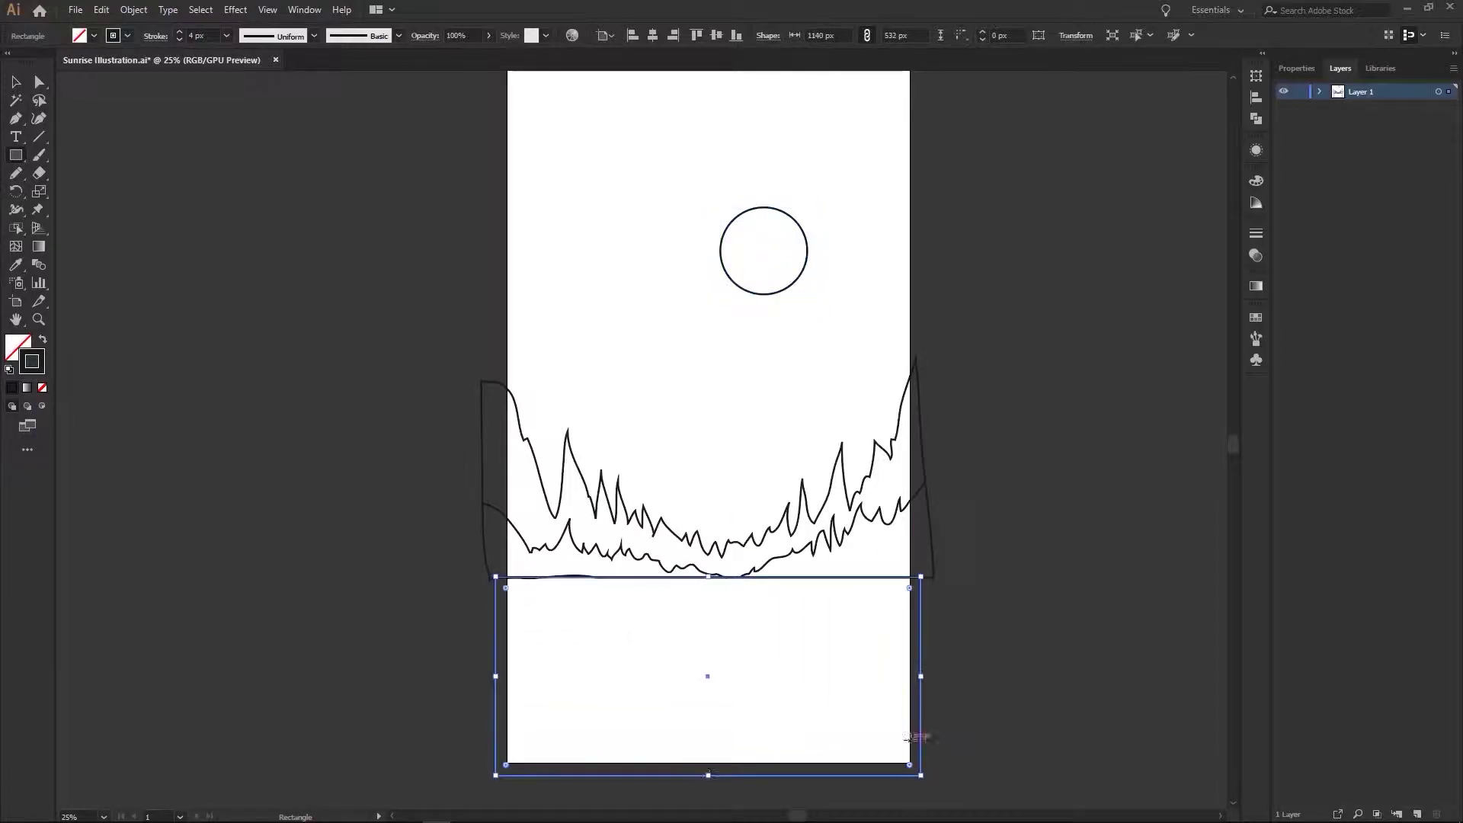
pyautogui.moveTo(709, 775); pyautogui.dragTo(709, 763)
pyautogui.moveTo(495, 676); pyautogui.dragTo(507, 670)
pyautogui.moveTo(922, 670); pyautogui.dragTo(910, 669)
# - Fill the lake rectangle with blue #5B8ABF
pyautogui.click(43, 339)
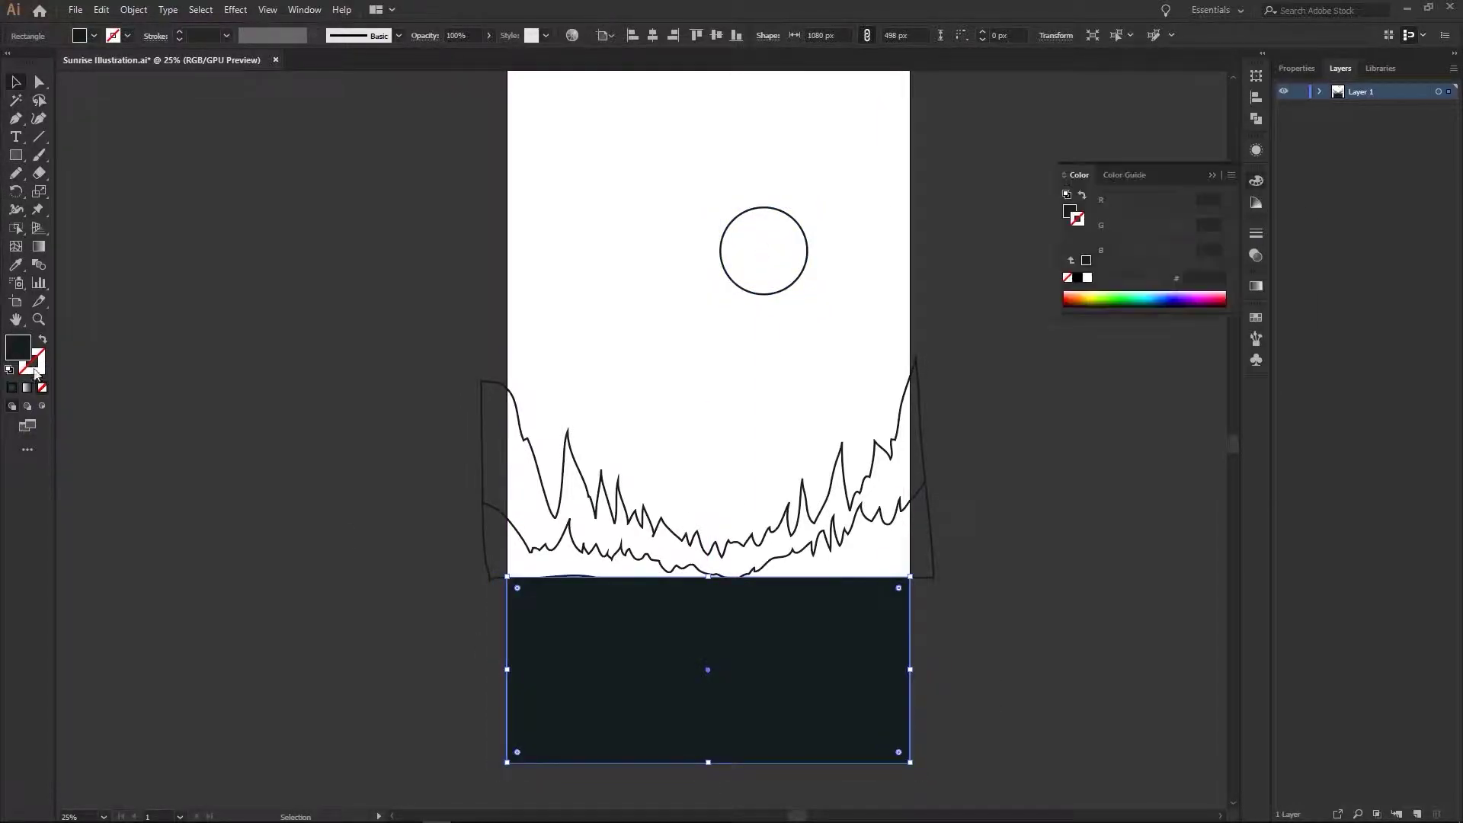
pyautogui.doubleClick(18, 348)
pyautogui.write('5B8ABF')
pyautogui.press('Return')
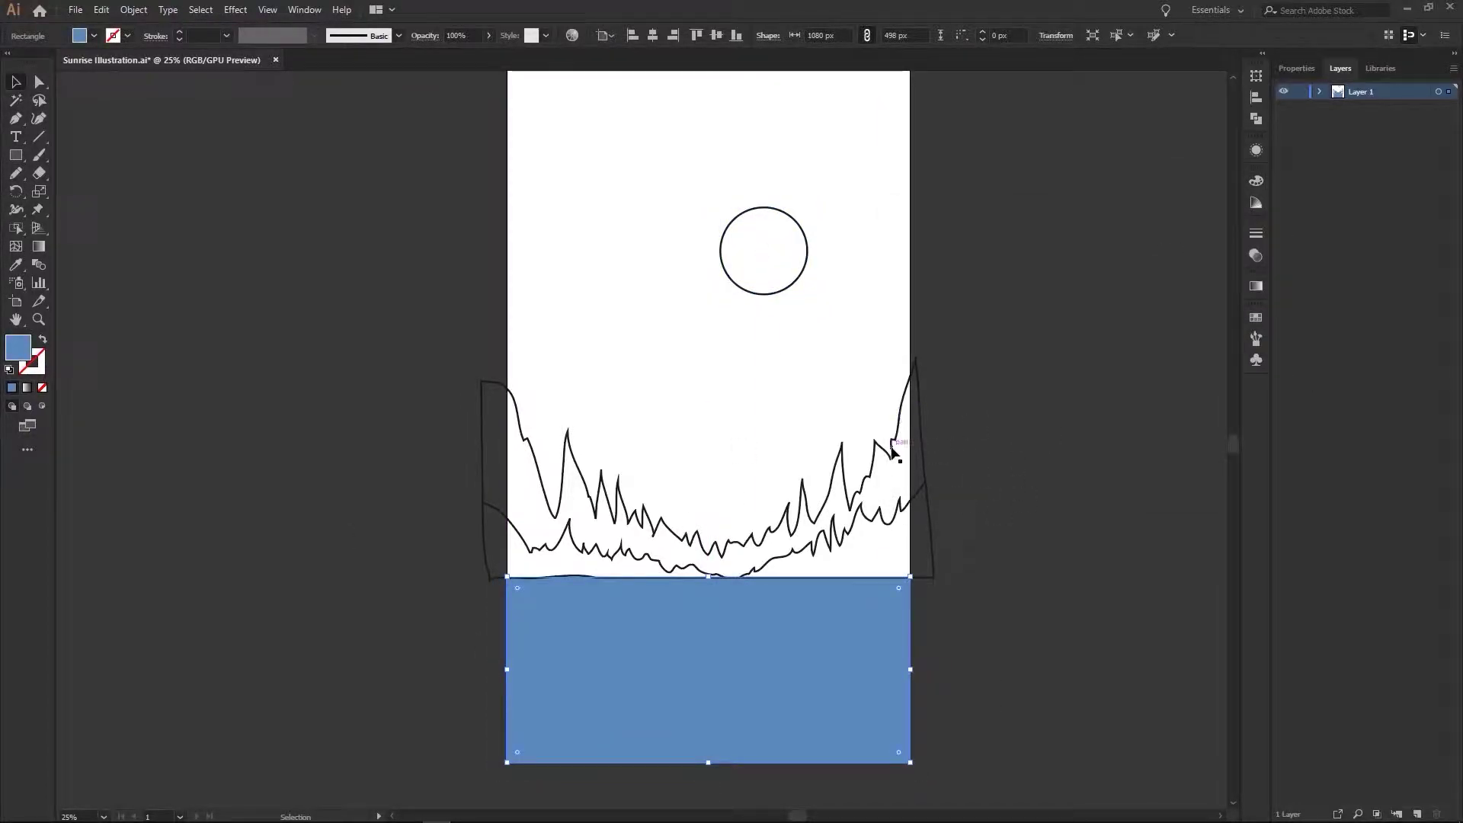
pyautogui.click(851, 382)
pyautogui.click(932, 495)
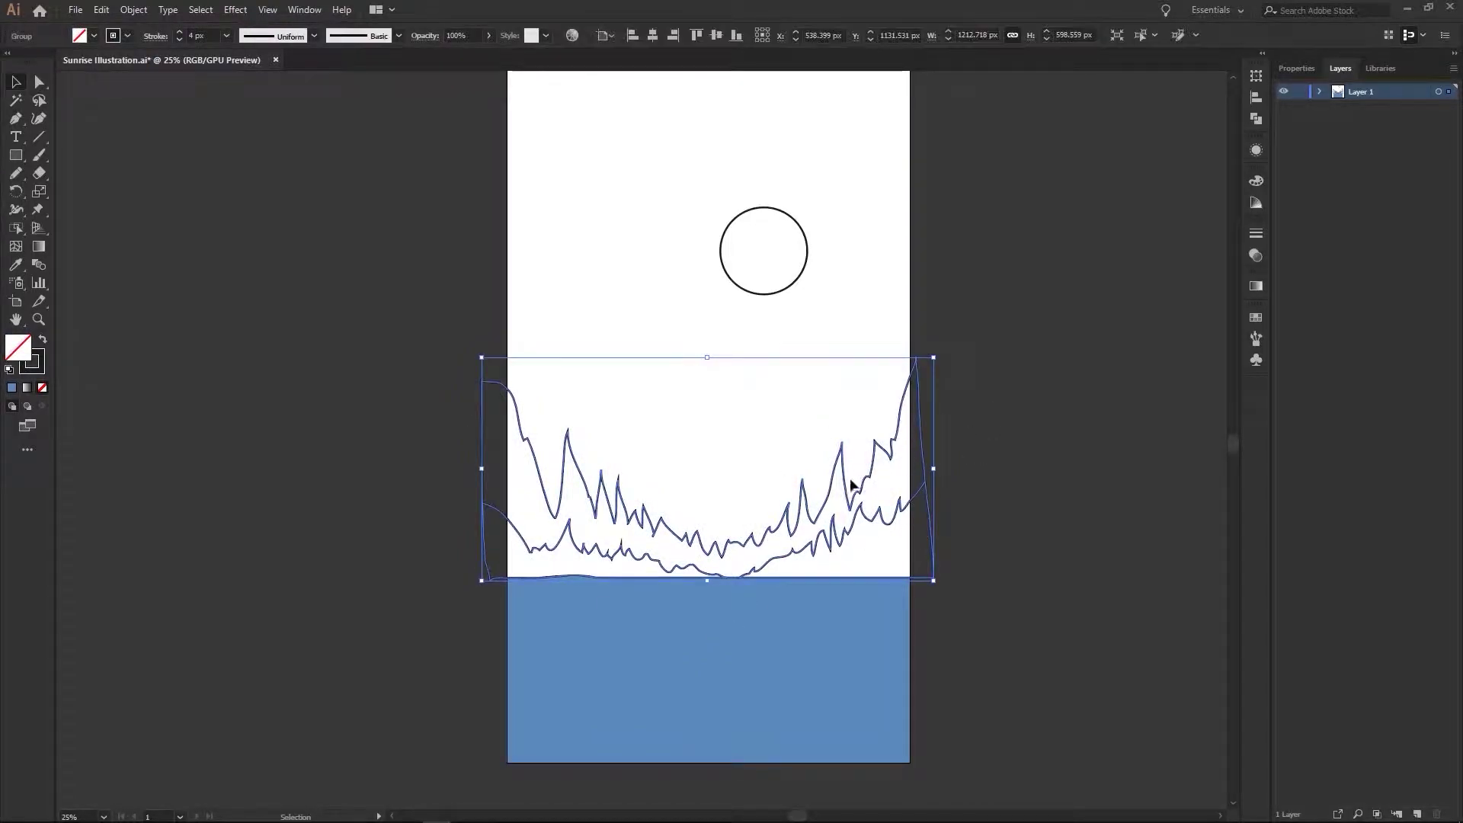
pyautogui.click(810, 443)
# - Paint a treeline region dark green #161C14 with the Live Paint Bucket
pyautogui.moveTo(1005, 581); pyautogui.dragTo(945, 591)
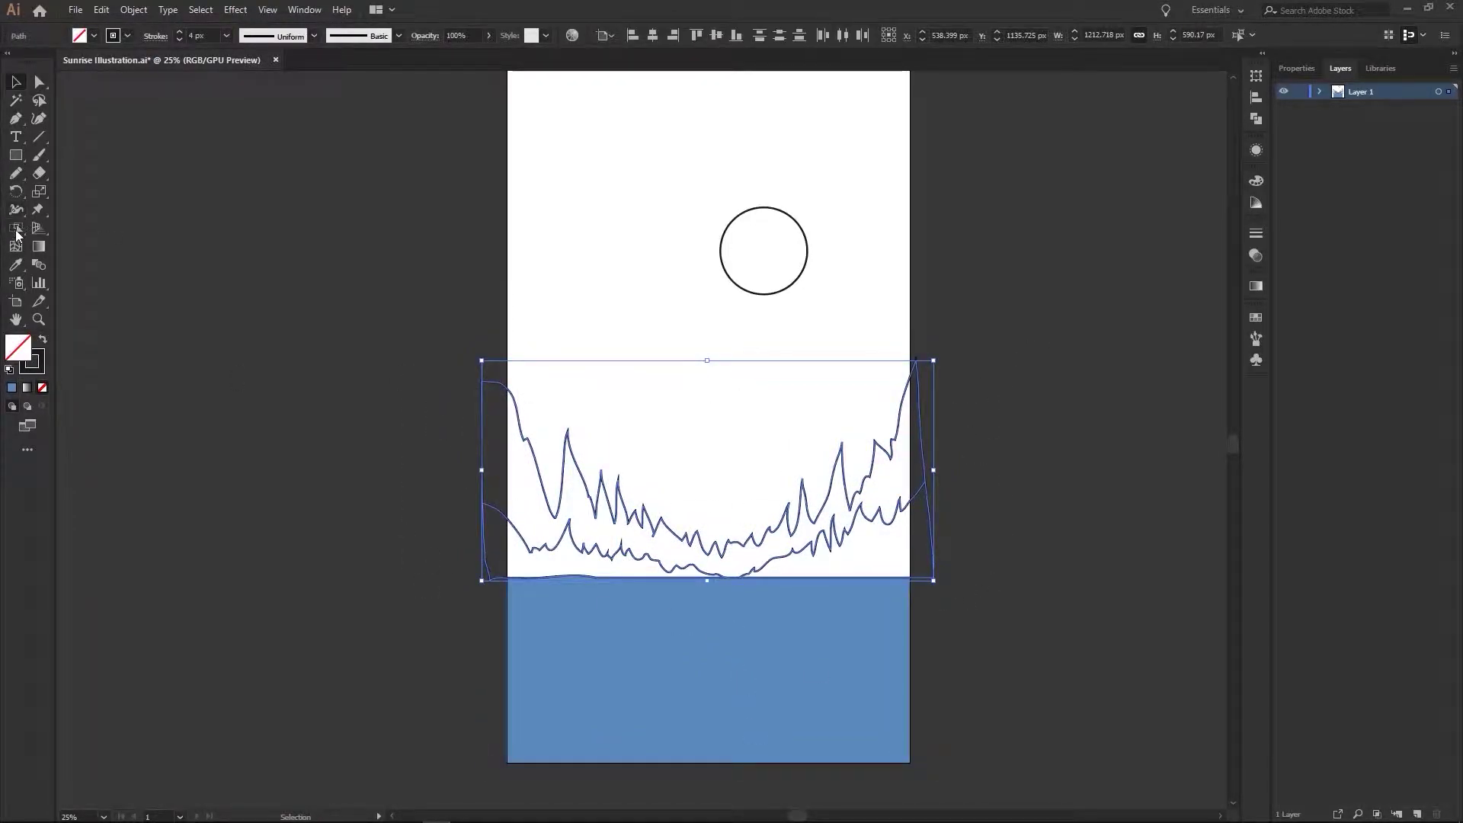
pyautogui.press('k')
pyautogui.doubleClick(9, 346)
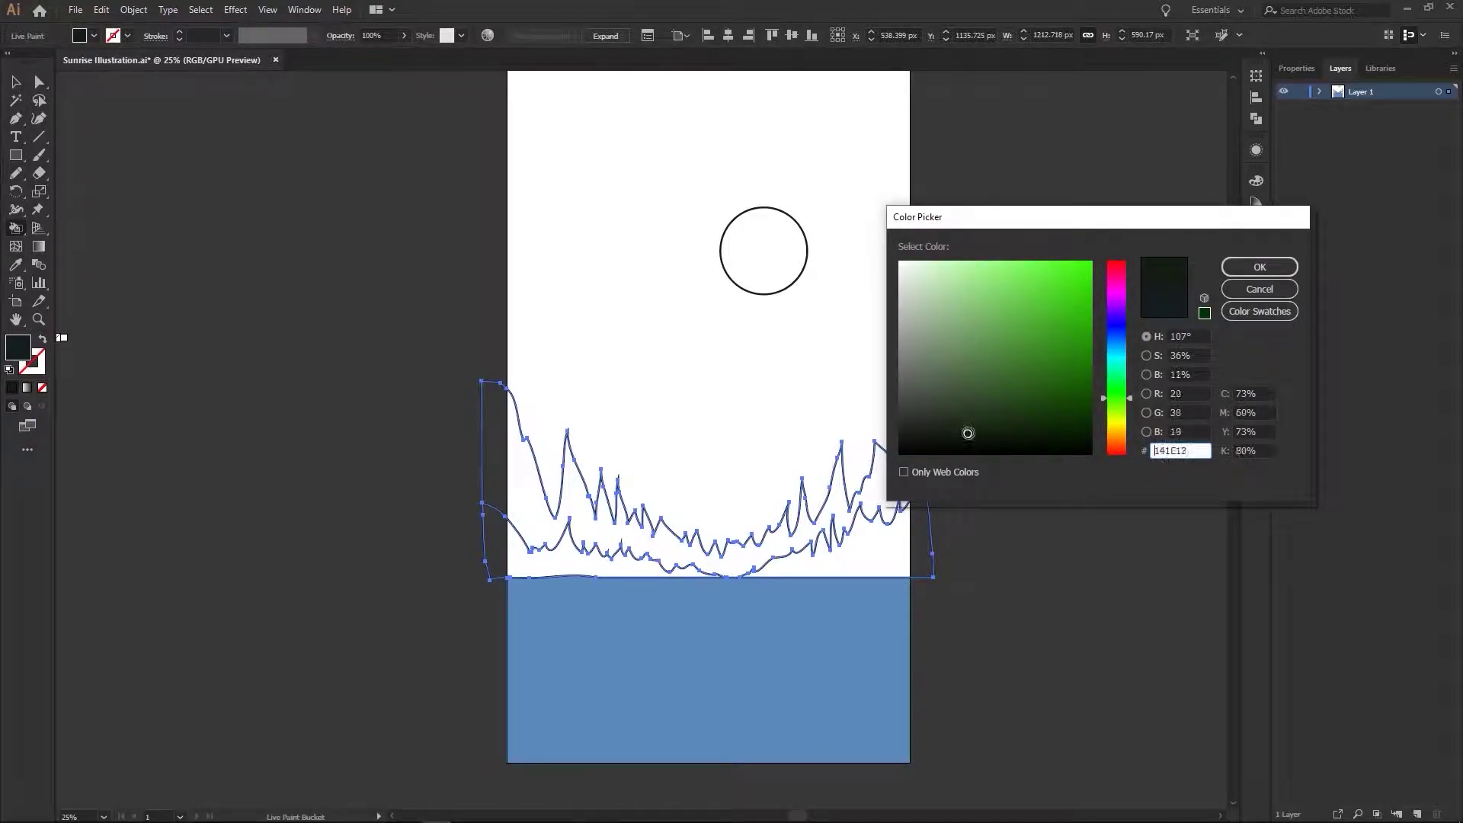
pyautogui.press('Return')
pyautogui.click(588, 513)
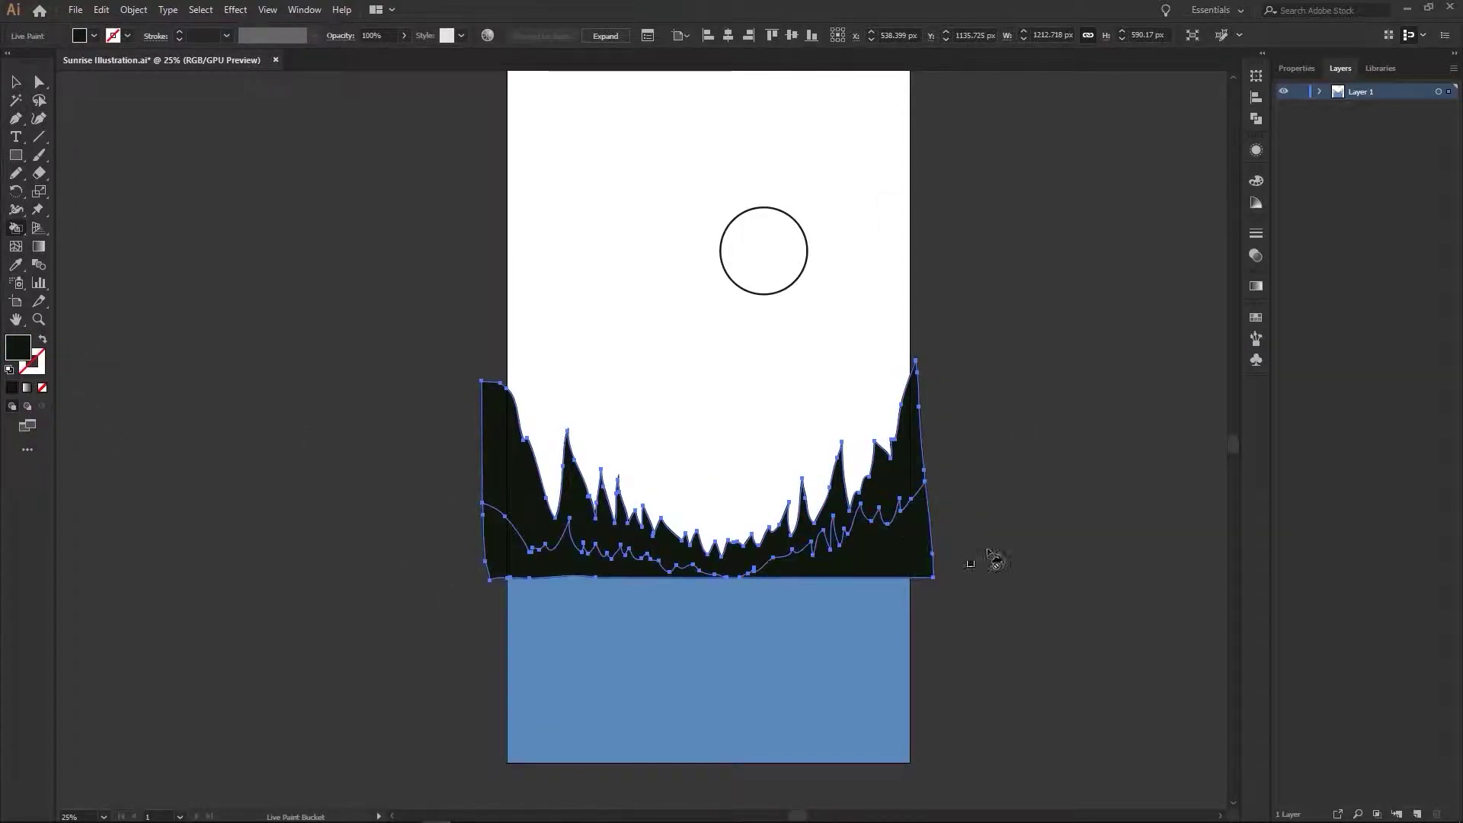
pyautogui.press('v')
pyautogui.click(874, 520)
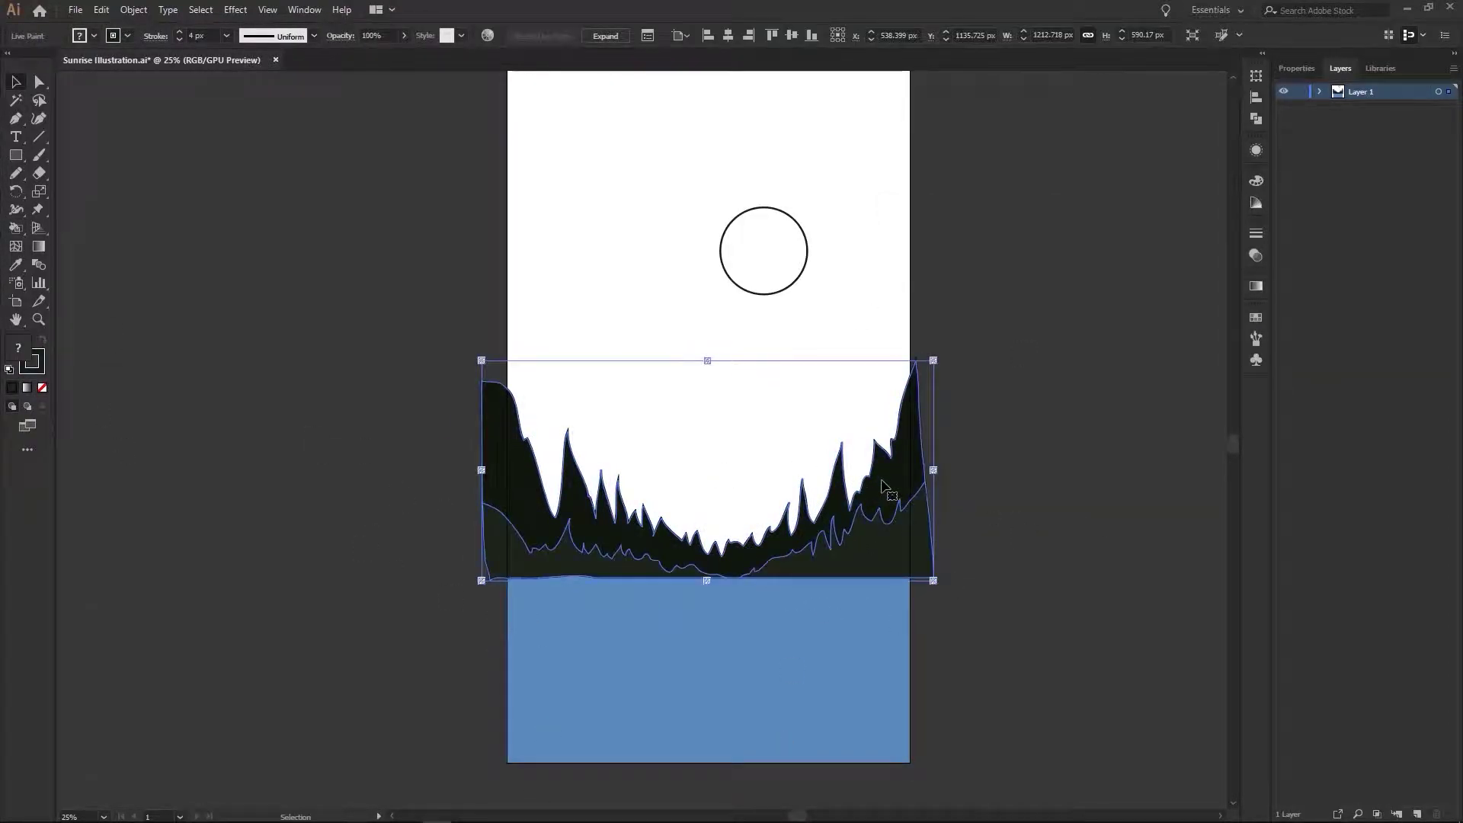
pyautogui.click(986, 386)
# - Undo an accidental treeline move and the earlier dark fill
pyautogui.click(877, 535)
pyautogui.rightClick(876, 536)
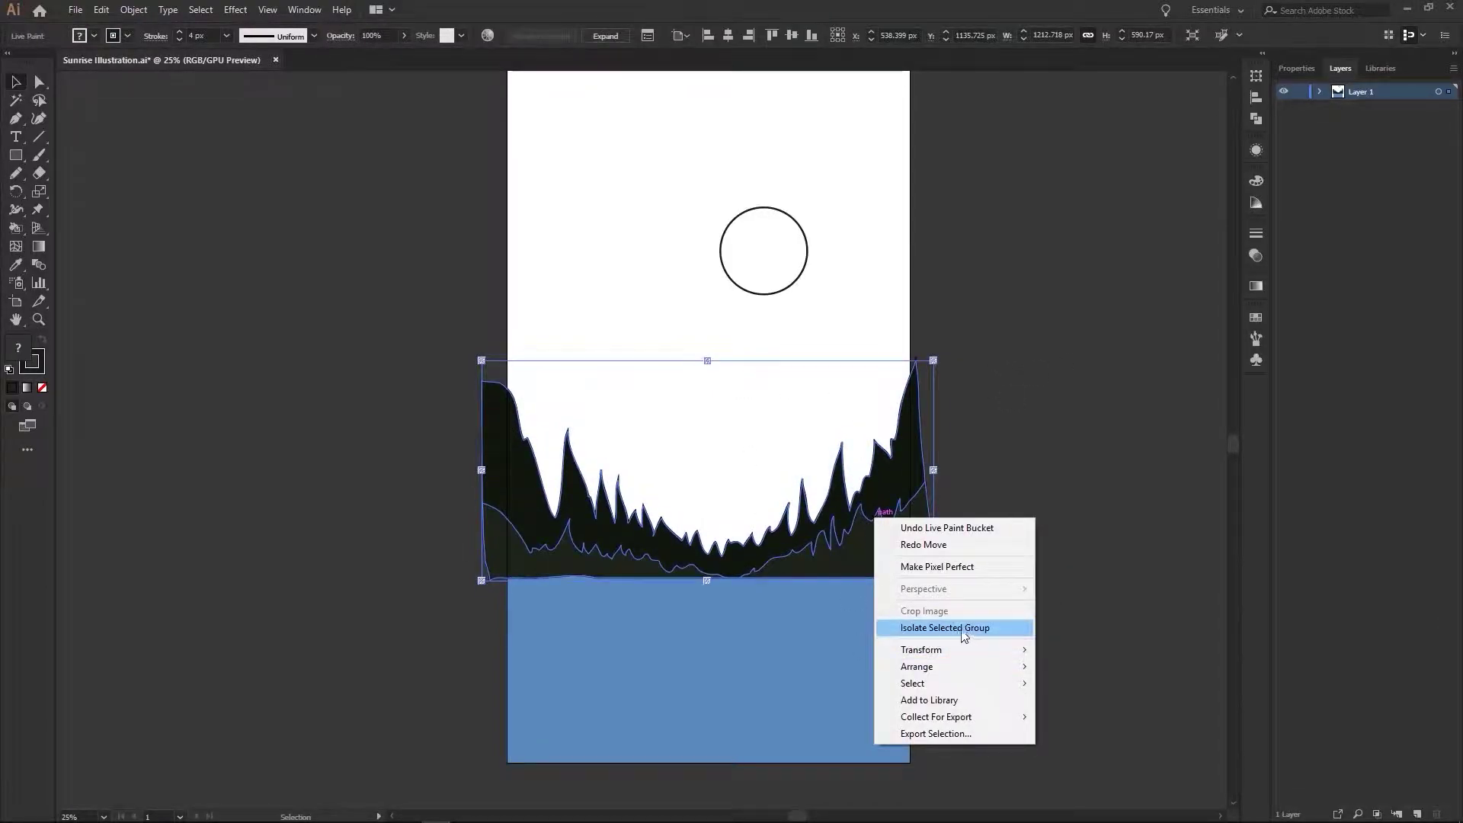
pyautogui.click(964, 627)
pyautogui.click(947, 447)
pyautogui.press('a')
pyautogui.click(840, 582)
pyautogui.hotkey('ctrl', 'z')
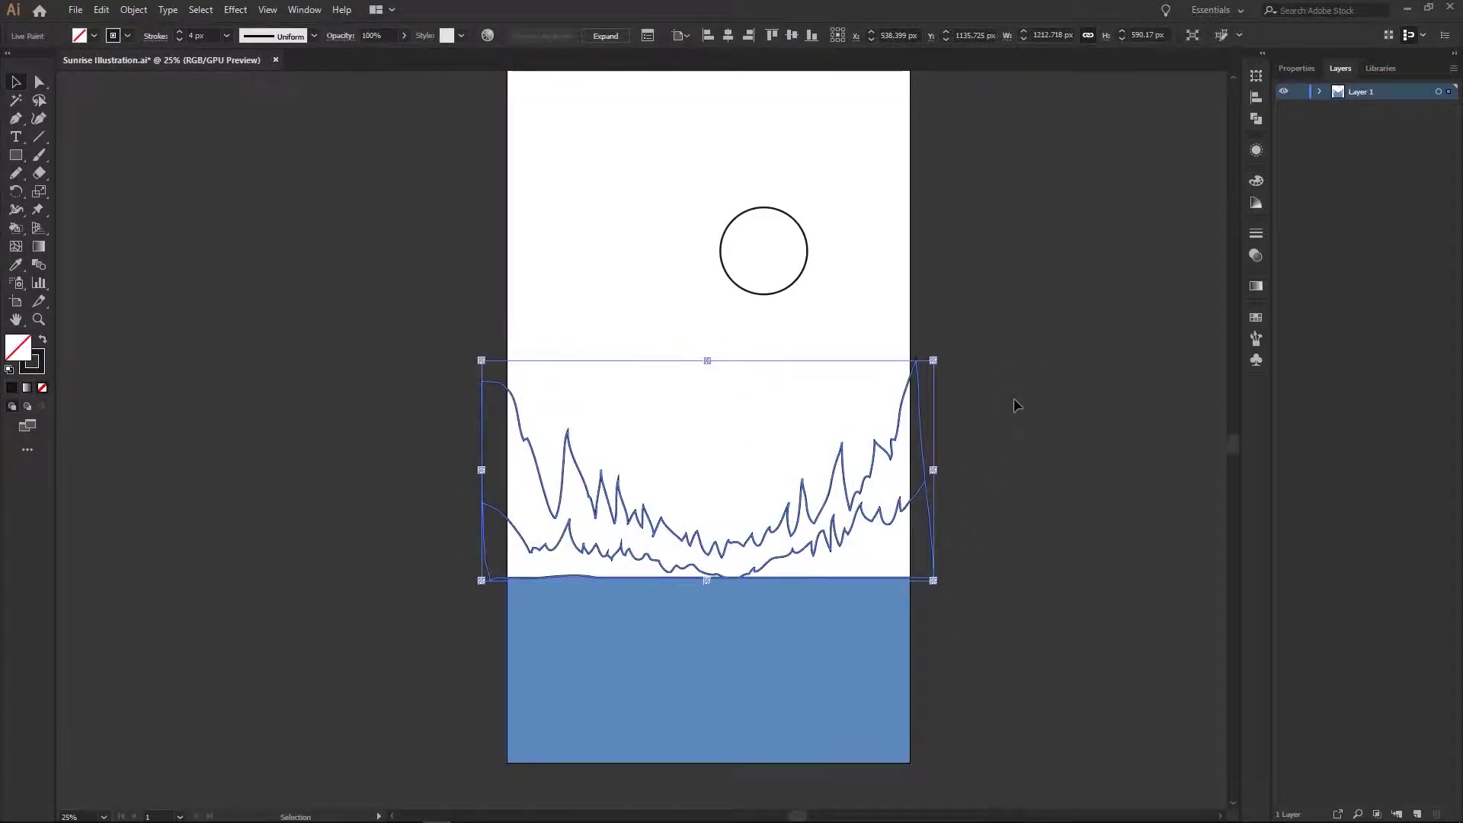
pyautogui.hotkey('ctrl', 'z')
# - Repaint the treeline regions with the dark colour
pyautogui.press('k')
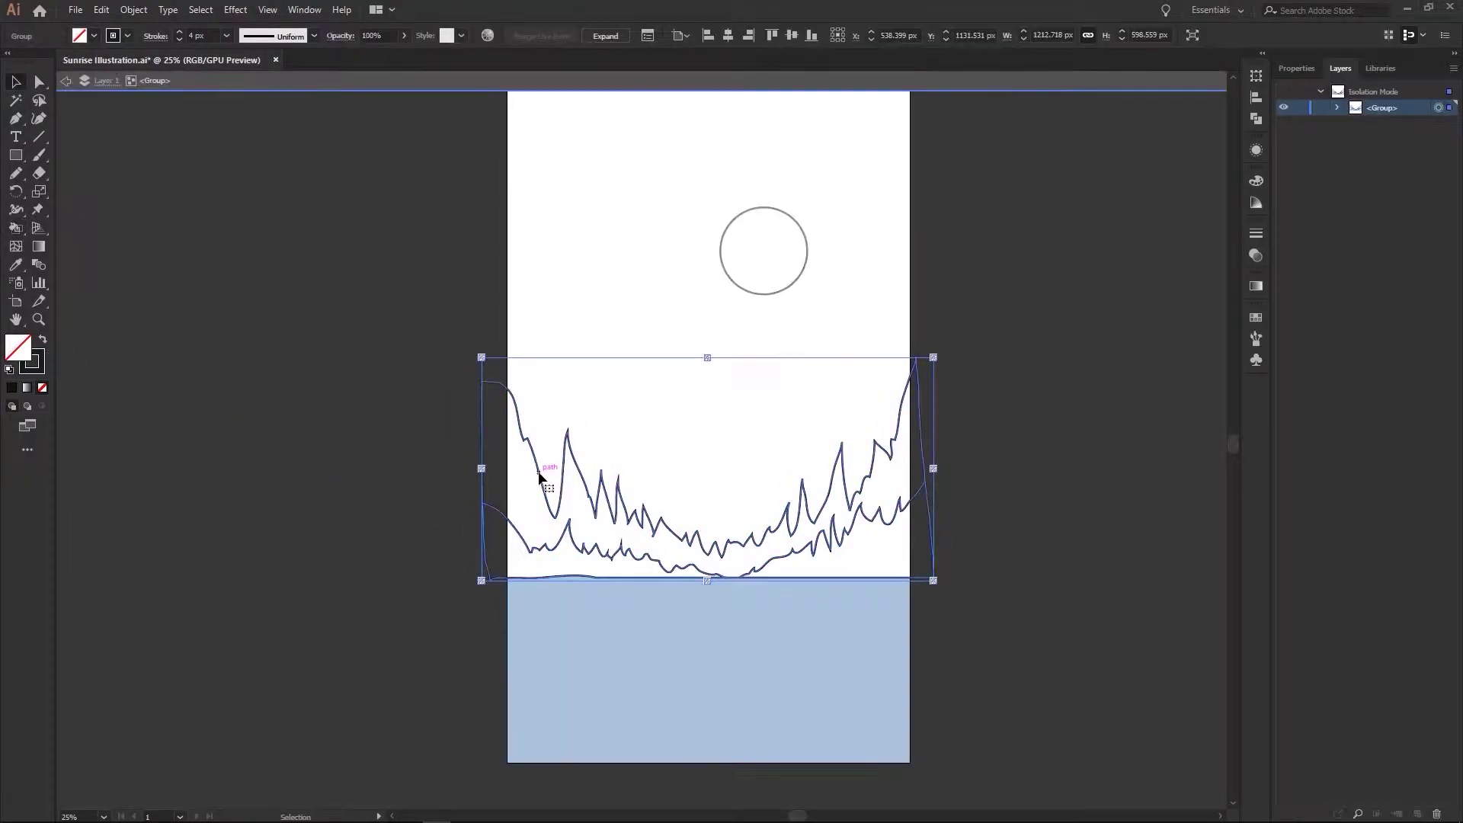
pyautogui.click(542, 473)
pyautogui.press('v')
pyautogui.click(578, 555)
pyautogui.doubleClick(870, 565)
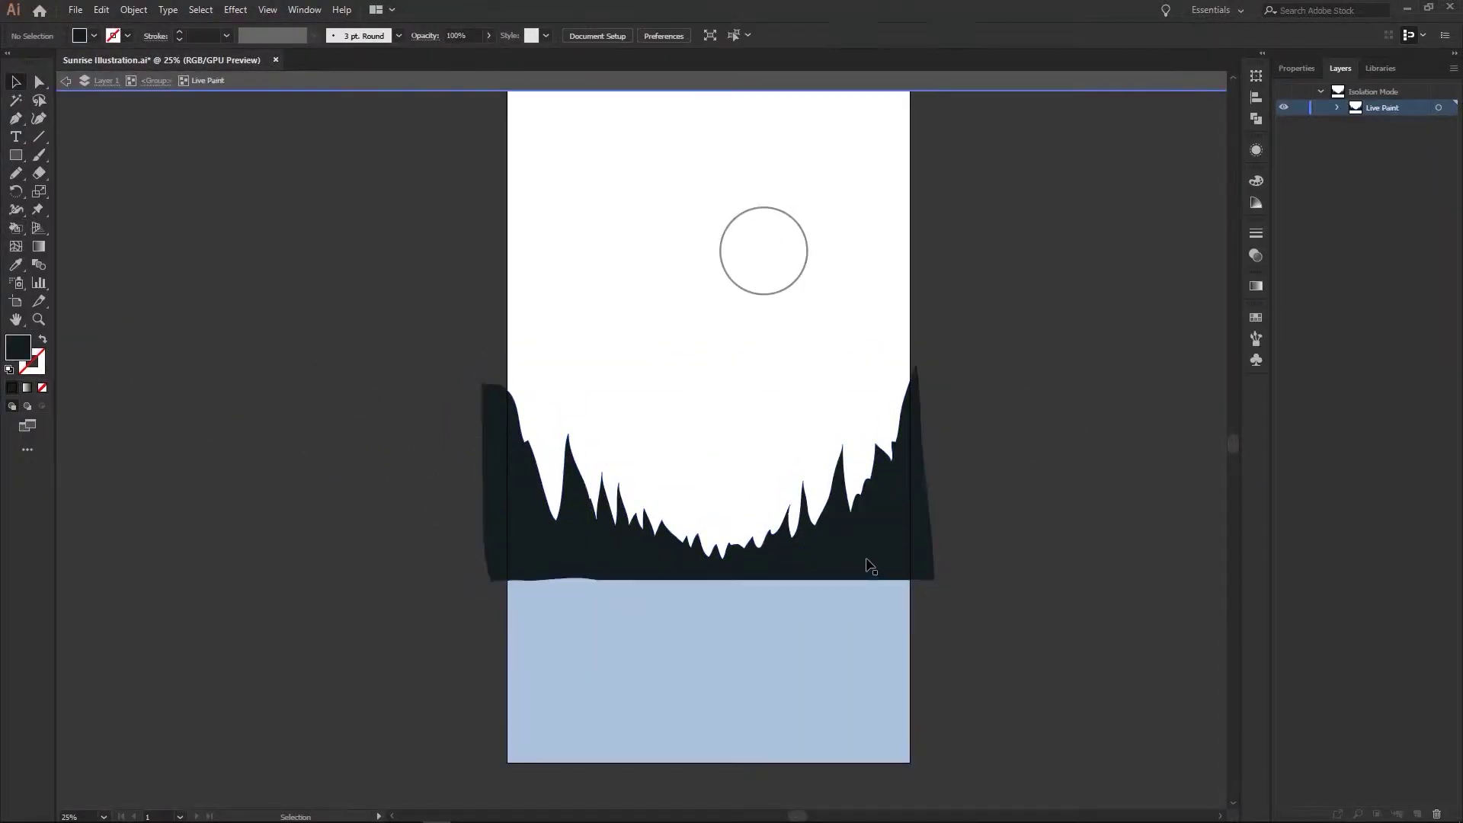
pyautogui.press('Escape')
# - Fill the lower band between the two ridges with a slightly lighter dark tone
pyautogui.doubleClick(18, 348)
pyautogui.click(1245, 269)
pyautogui.press('k')
pyautogui.press('v')
pyautogui.click(1026, 616)
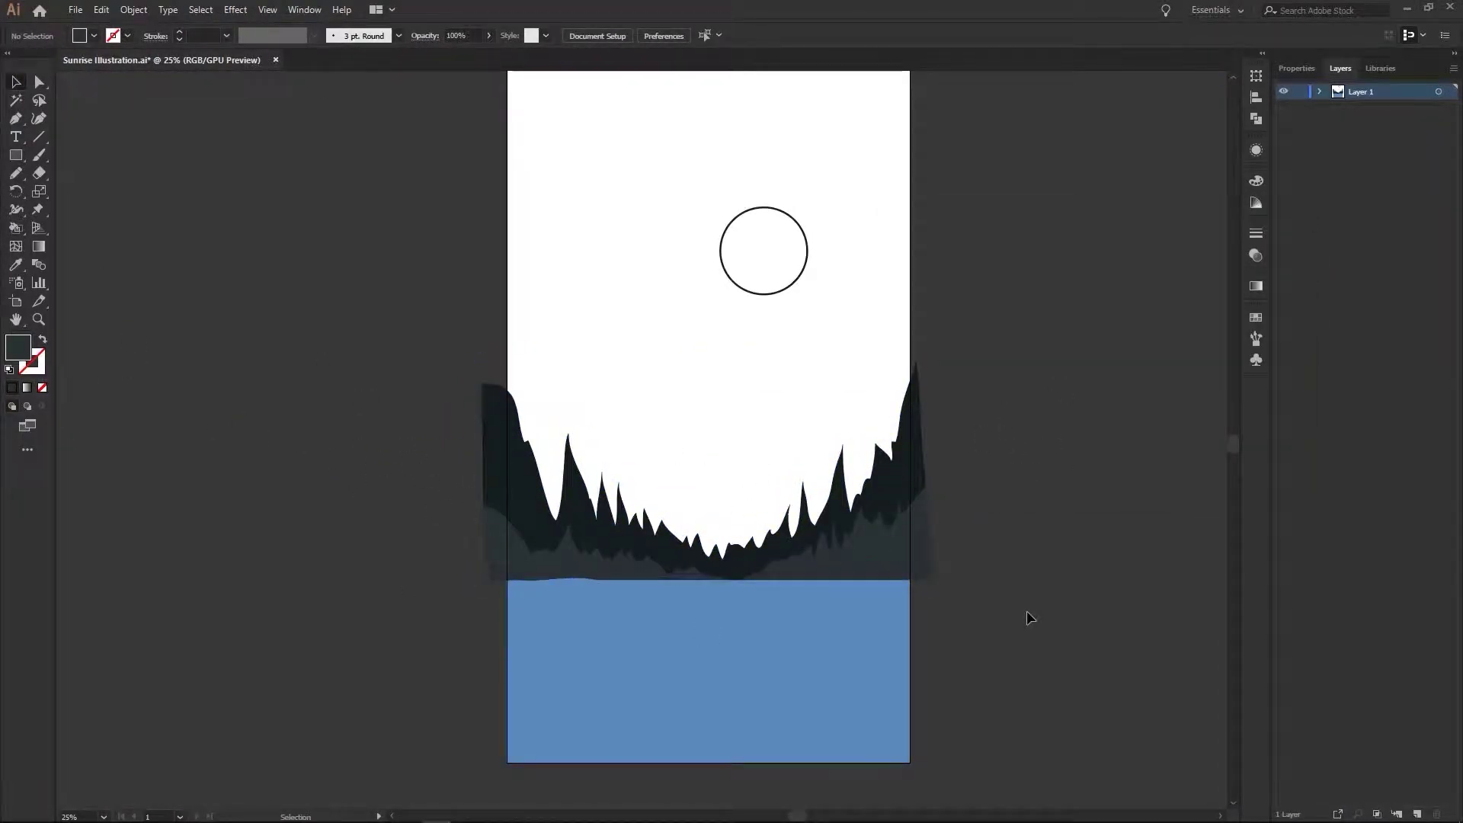
pyautogui.click(877, 477)
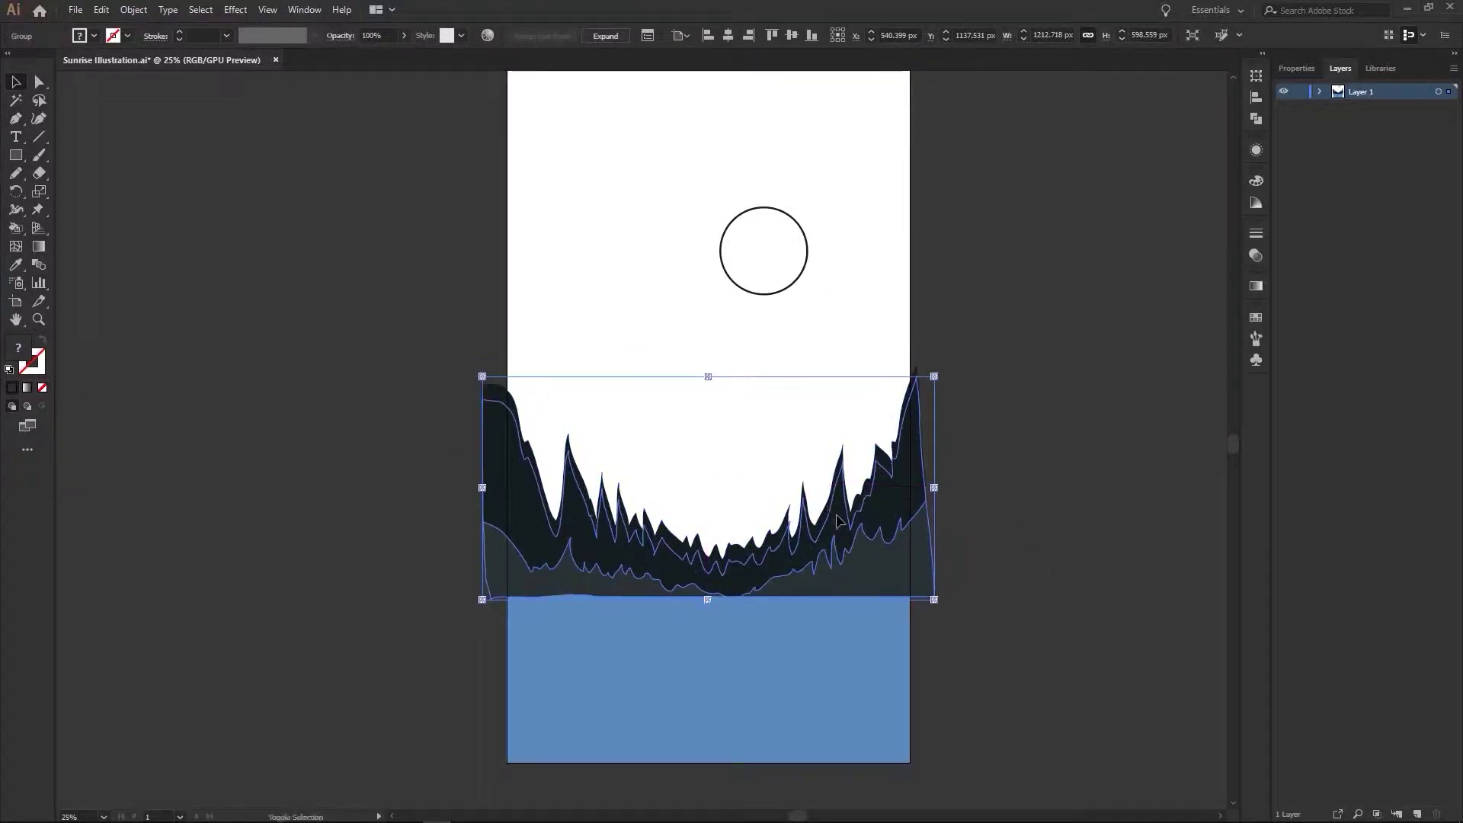
# - Make a vertically flipped treeline copy, moved into the lake and squashed as a reflection
pyautogui.rightClick(860, 553)
pyautogui.click(1098, 627)
pyautogui.click(51, 246)
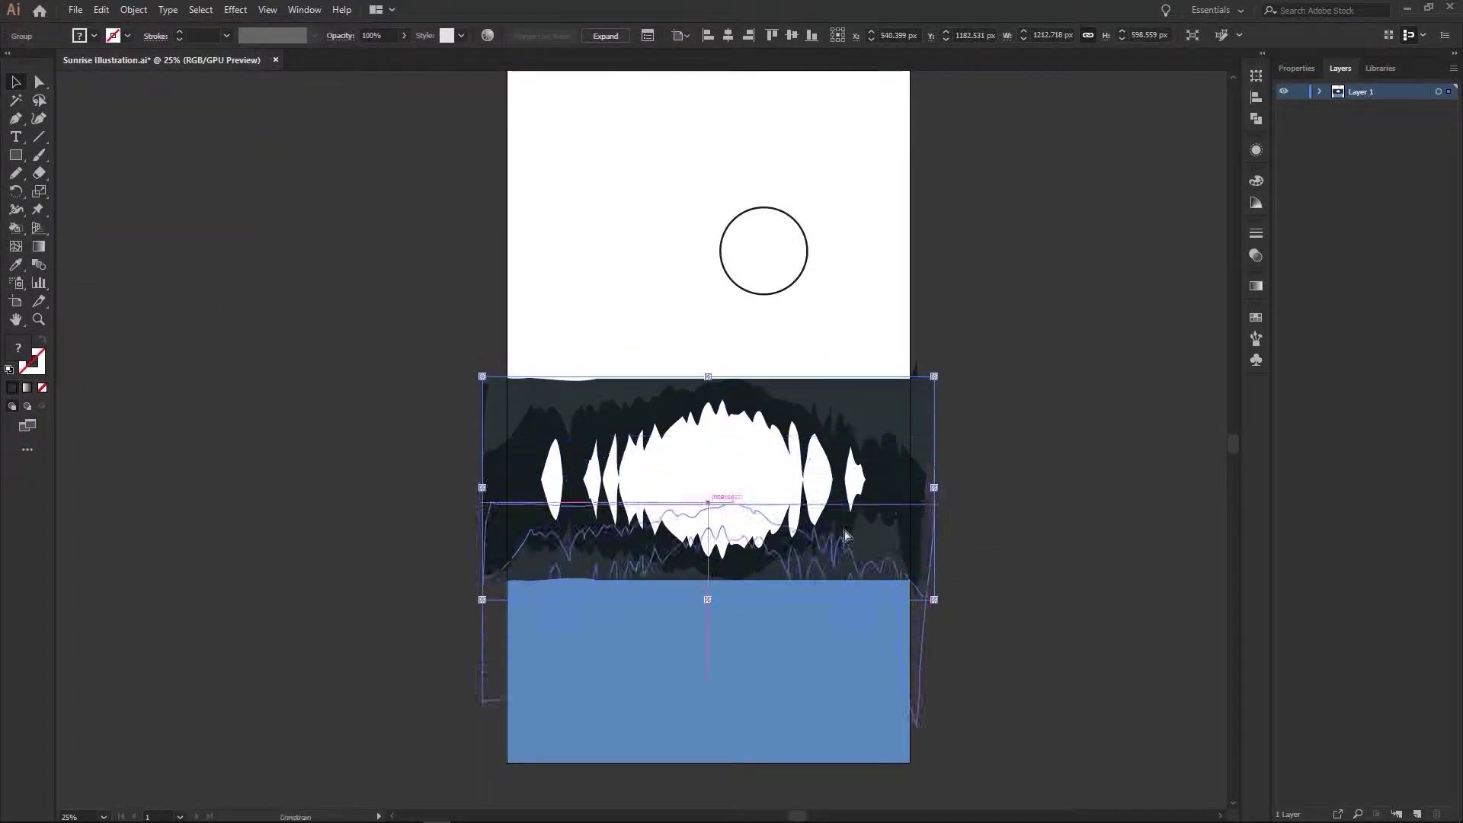
pyautogui.moveTo(800, 458); pyautogui.dragTo(802, 651)
pyautogui.moveTo(708, 794); pyautogui.dragTo(708, 713)
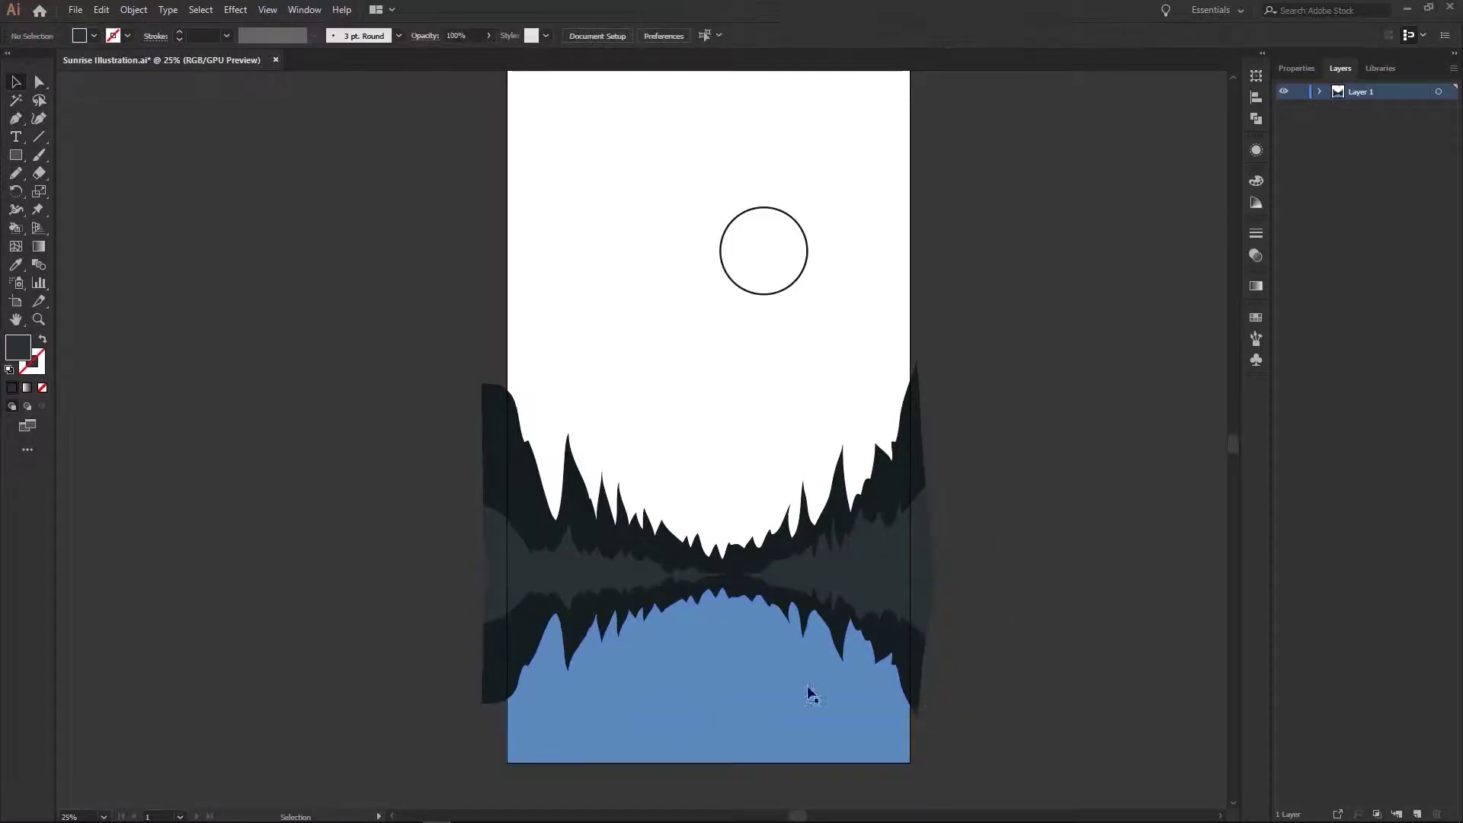
pyautogui.click(203, 278)
# - Paint the band between treeline and reflection and the remaining region solid dark
pyautogui.click(869, 548)
pyautogui.press('k')
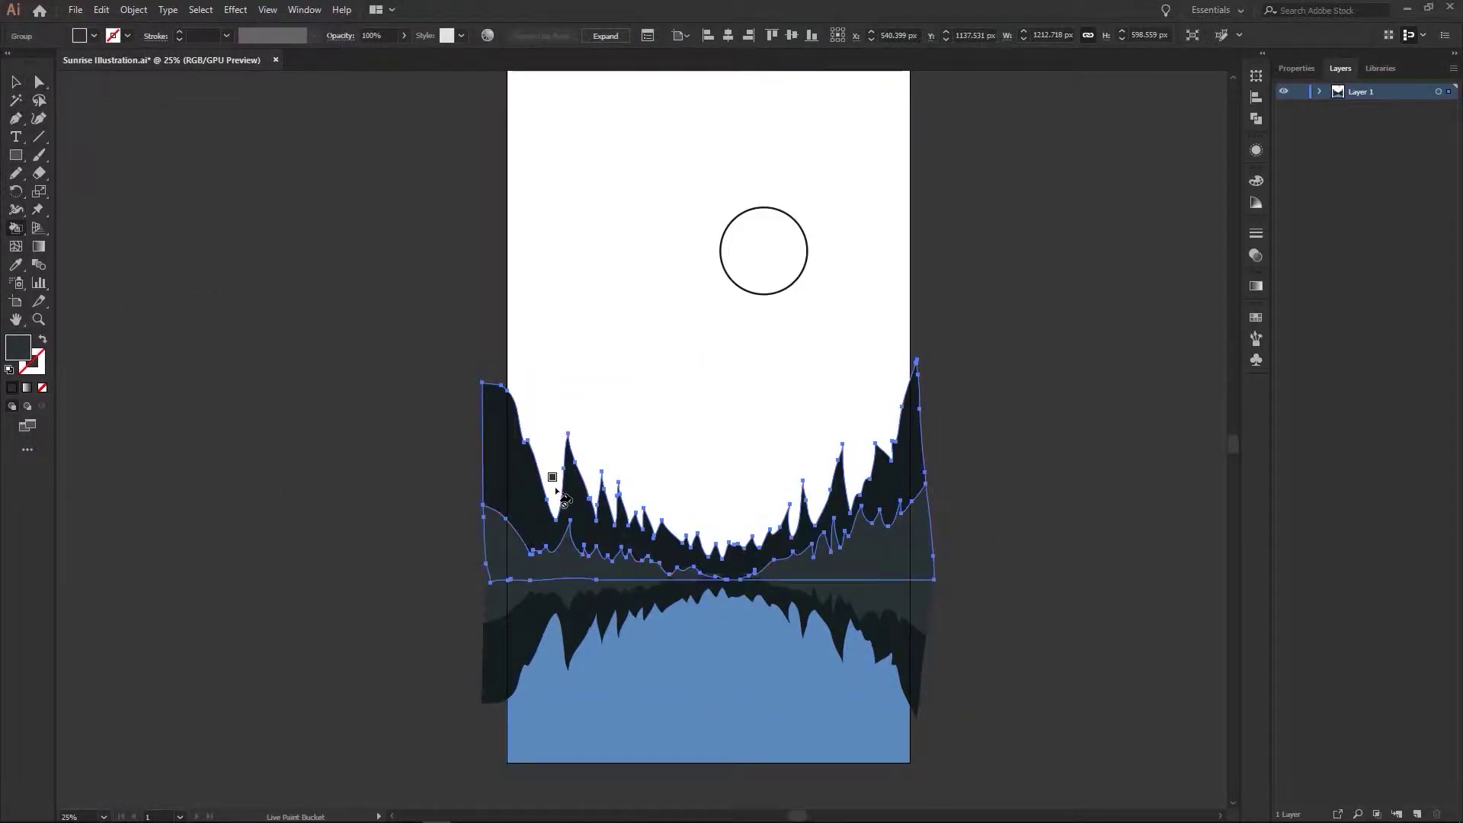
pyautogui.doubleClick(18, 347)
pyautogui.press('Return')
pyautogui.click(629, 525)
pyautogui.press('v')
pyautogui.click(1032, 497)
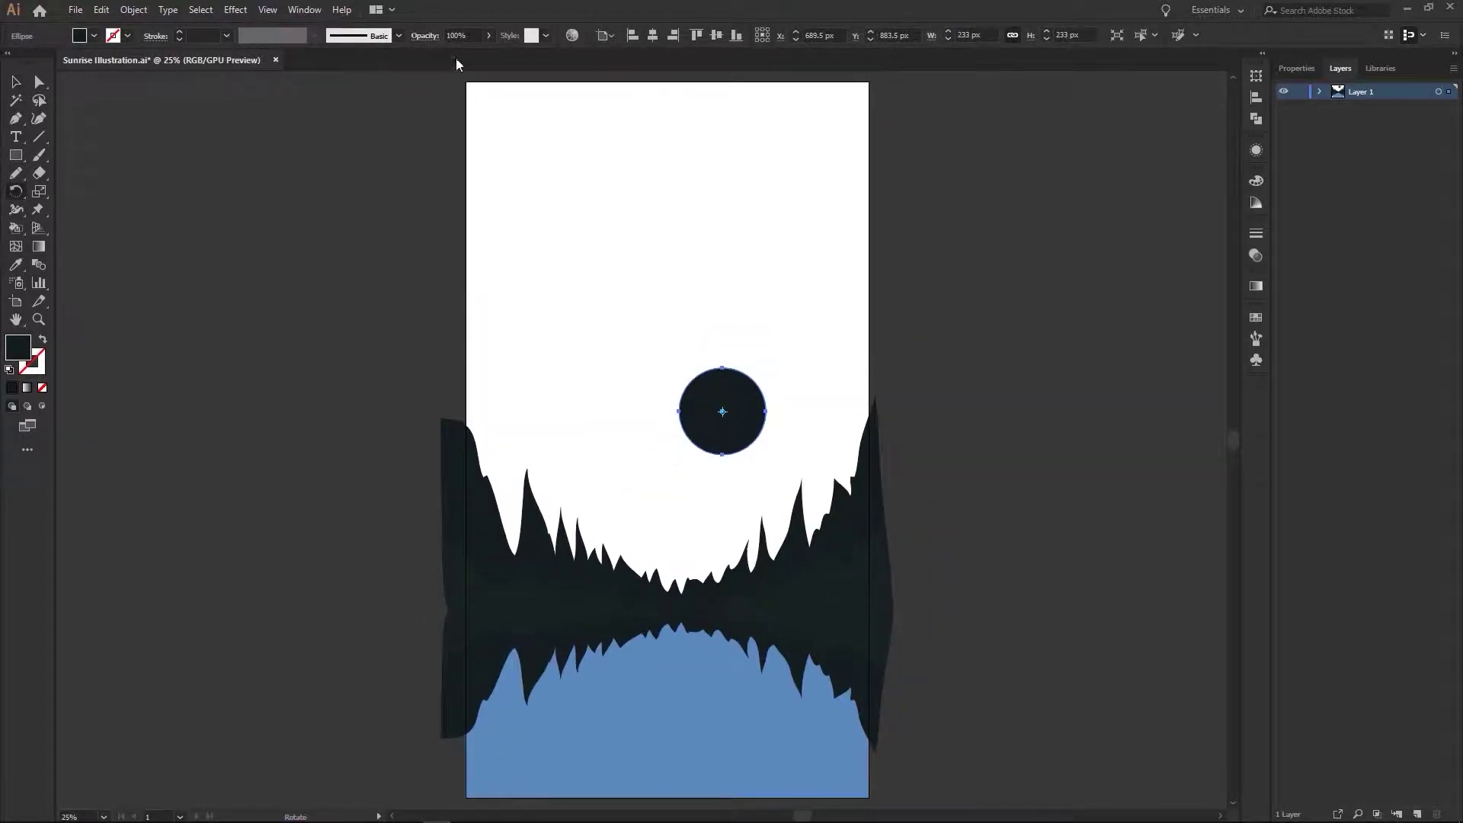
# - Draw a sky rectangle over the artboard and give it a yellow-to-purple gradient
pyautogui.press('m')
pyautogui.moveTo(464, 80); pyautogui.dragTo(868, 665)
pyautogui.press('.')
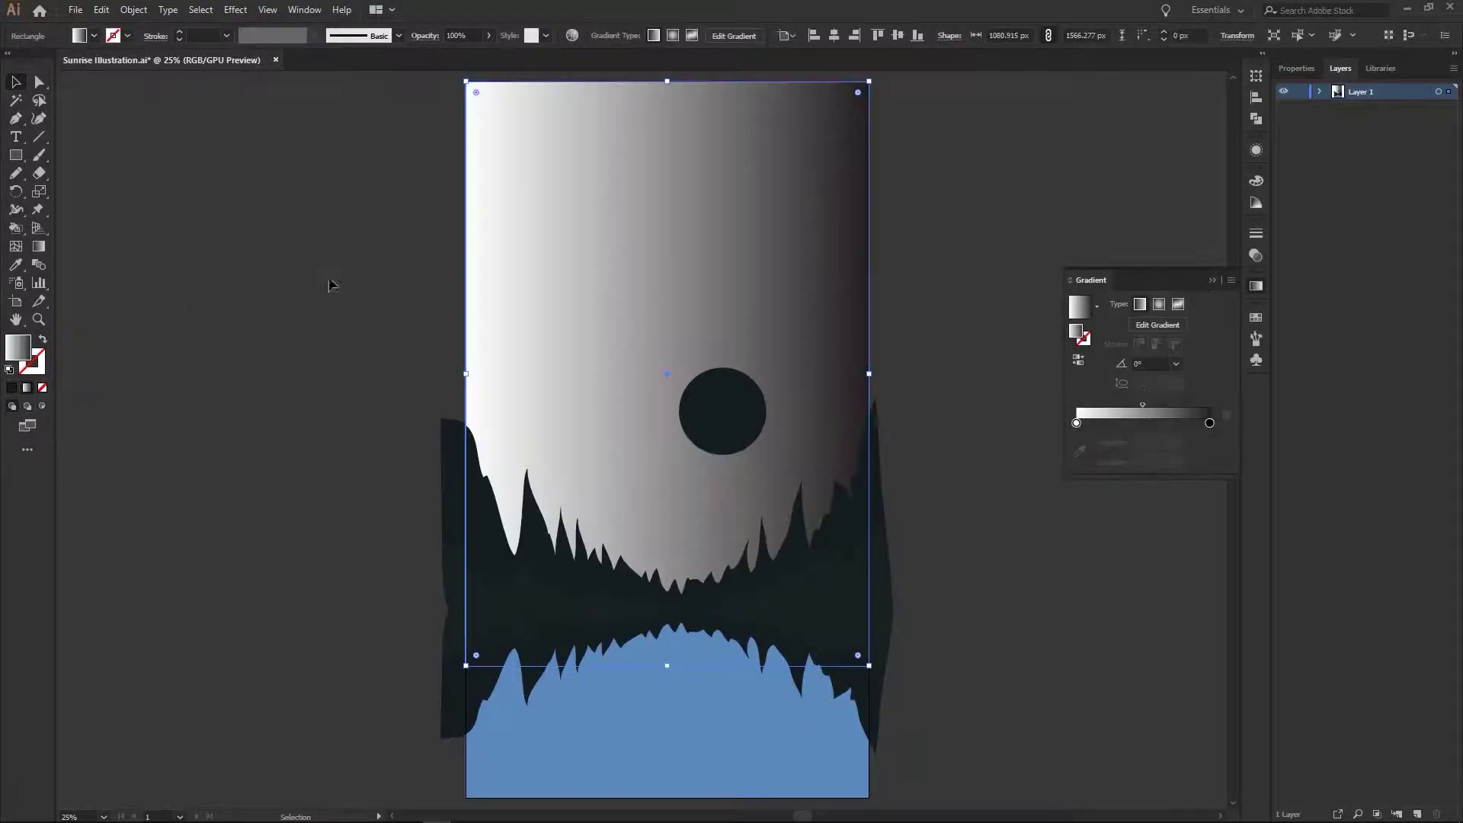
pyautogui.doubleClick(1077, 423)
pyautogui.click(1052, 574)
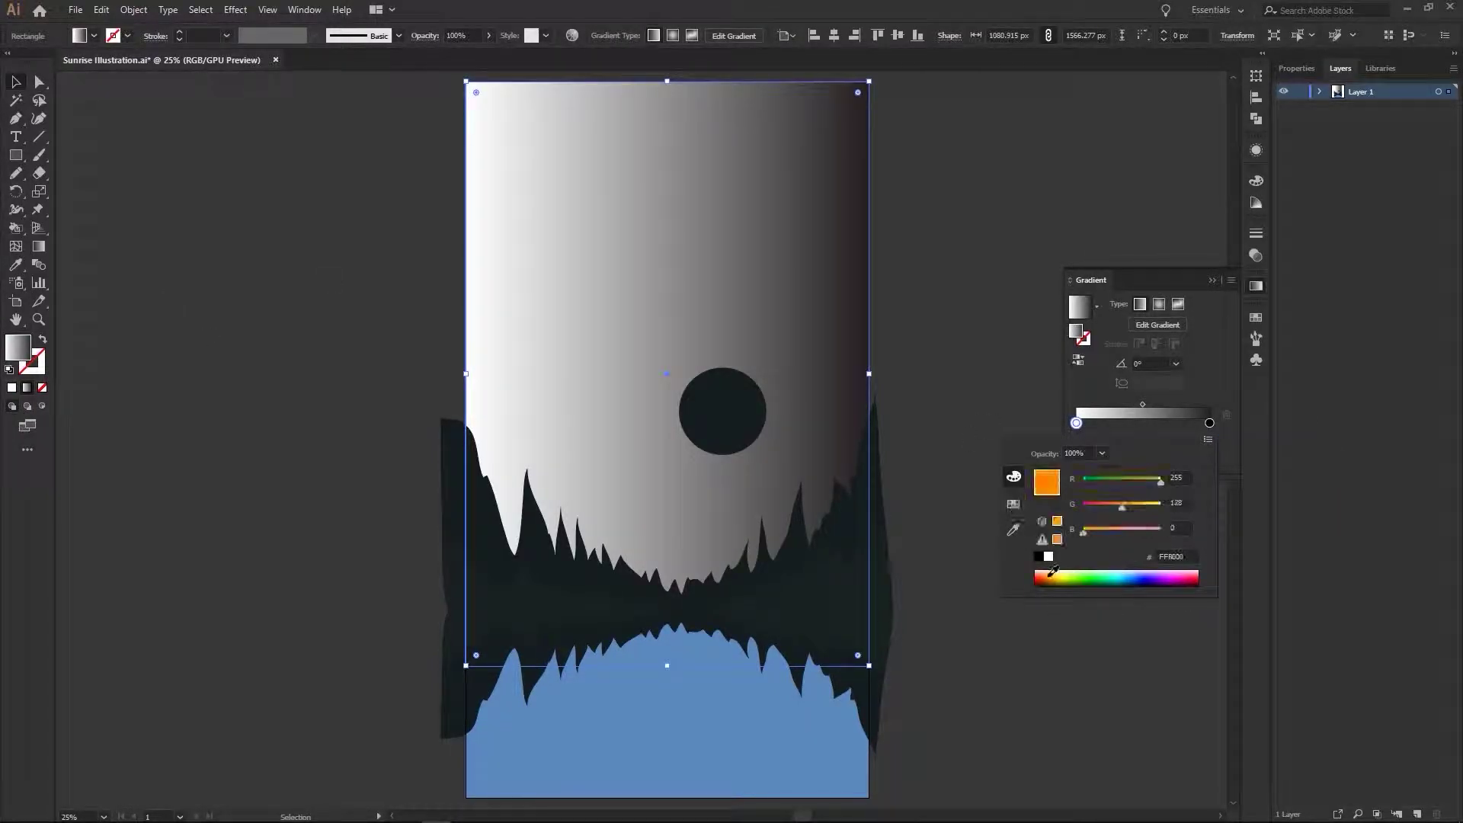
pyautogui.doubleClick(1210, 423)
pyautogui.click(1164, 573)
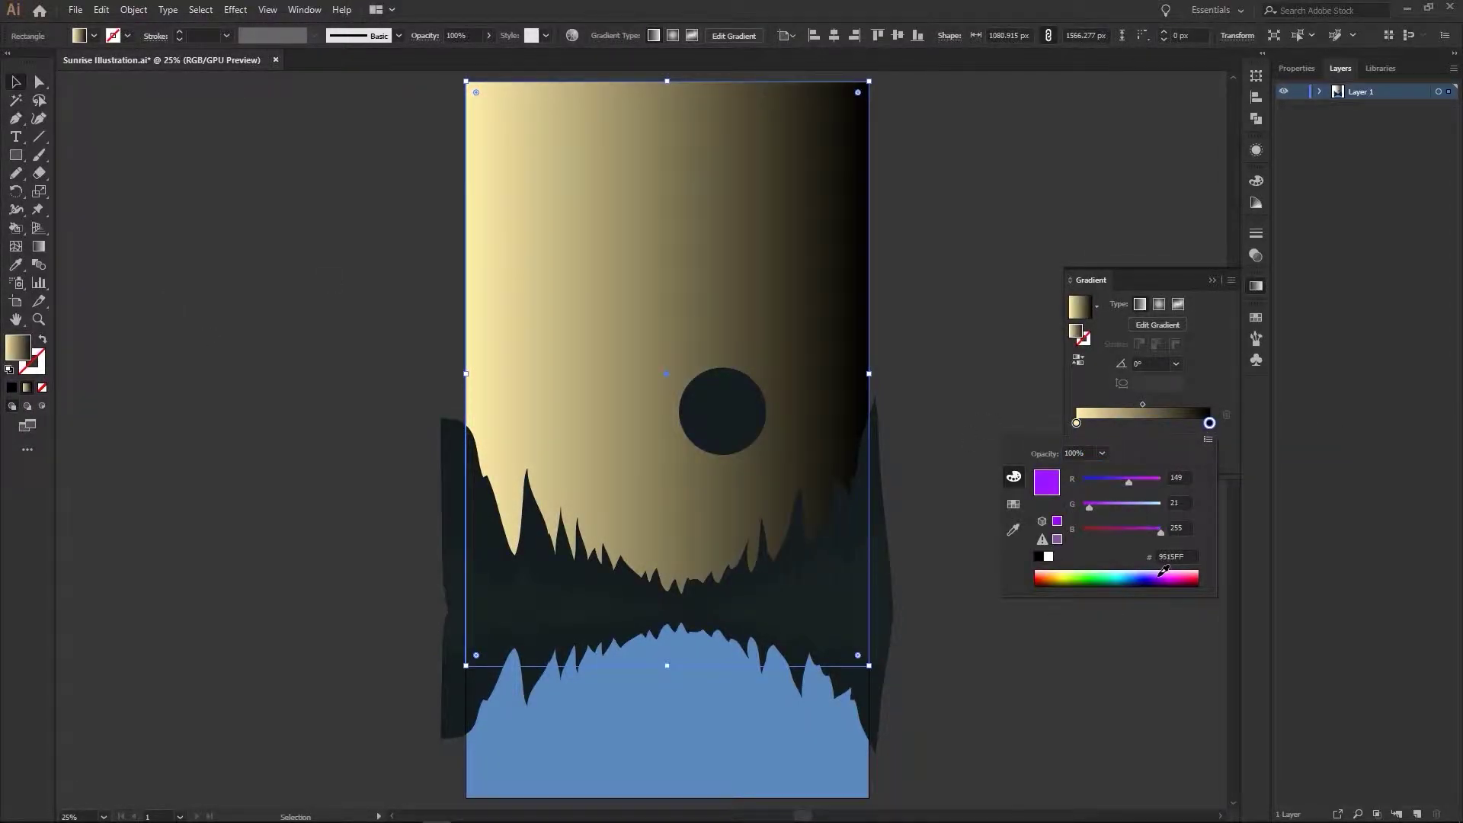
pyautogui.press('Escape')
# - Make the sky gradient radial, centred on and enlarged around the sun
pyautogui.press('g')
pyautogui.click(1159, 304)
pyautogui.moveTo(703, 397); pyautogui.dragTo(455, 239)
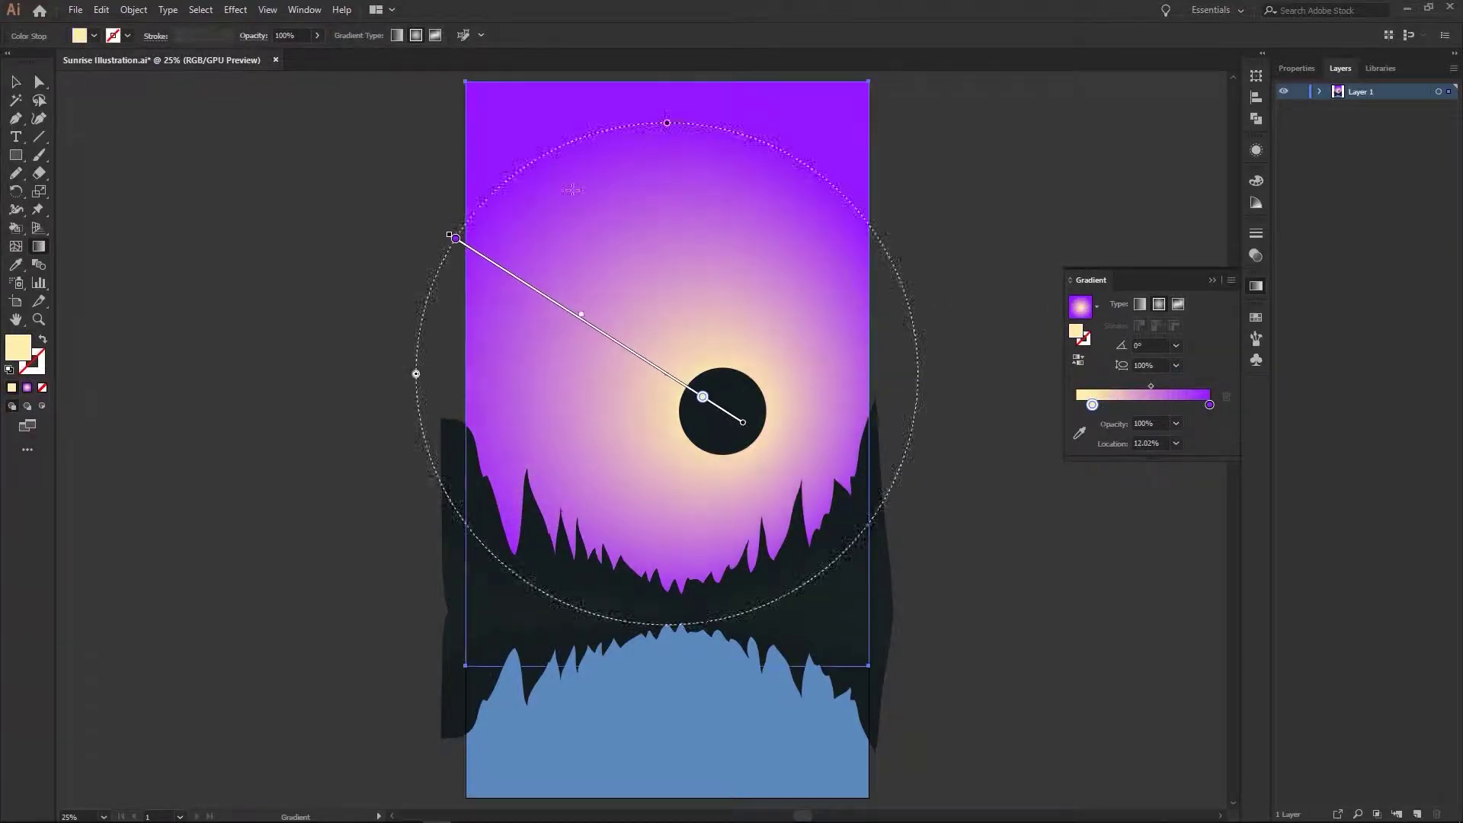
pyautogui.moveTo(712, 404); pyautogui.dragTo(342, 150)
# - Recolour the sun circle pale yellow
pyautogui.press('v')
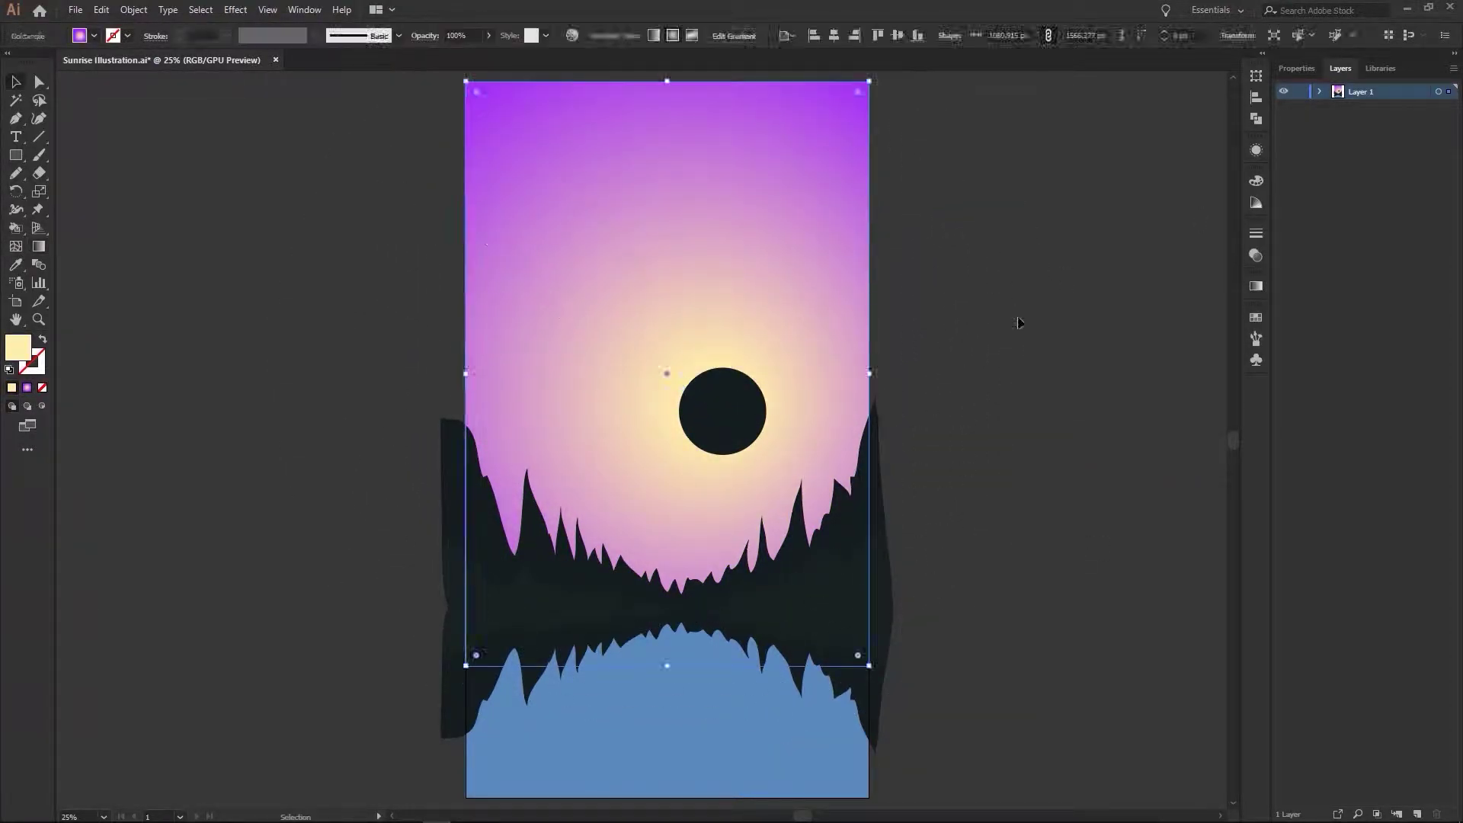
pyautogui.click(1244, 265)
pyautogui.click(1055, 266)
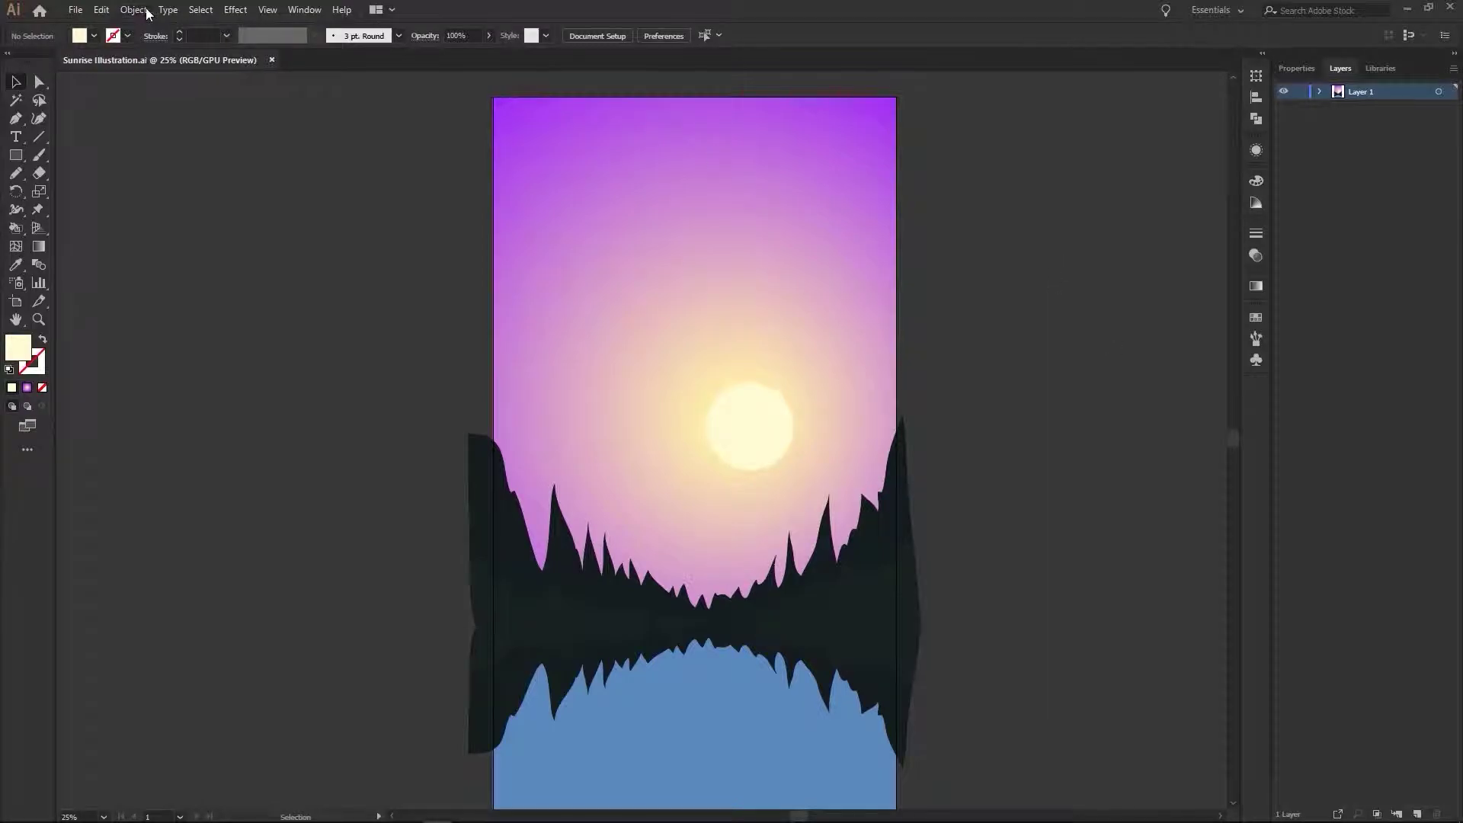
# - Give the water rectangle a radial gradient glowing just below the trees
pyautogui.press('g')
pyautogui.click(692, 725)
pyautogui.doubleClick(710, 701)
pyautogui.click(1255, 266)
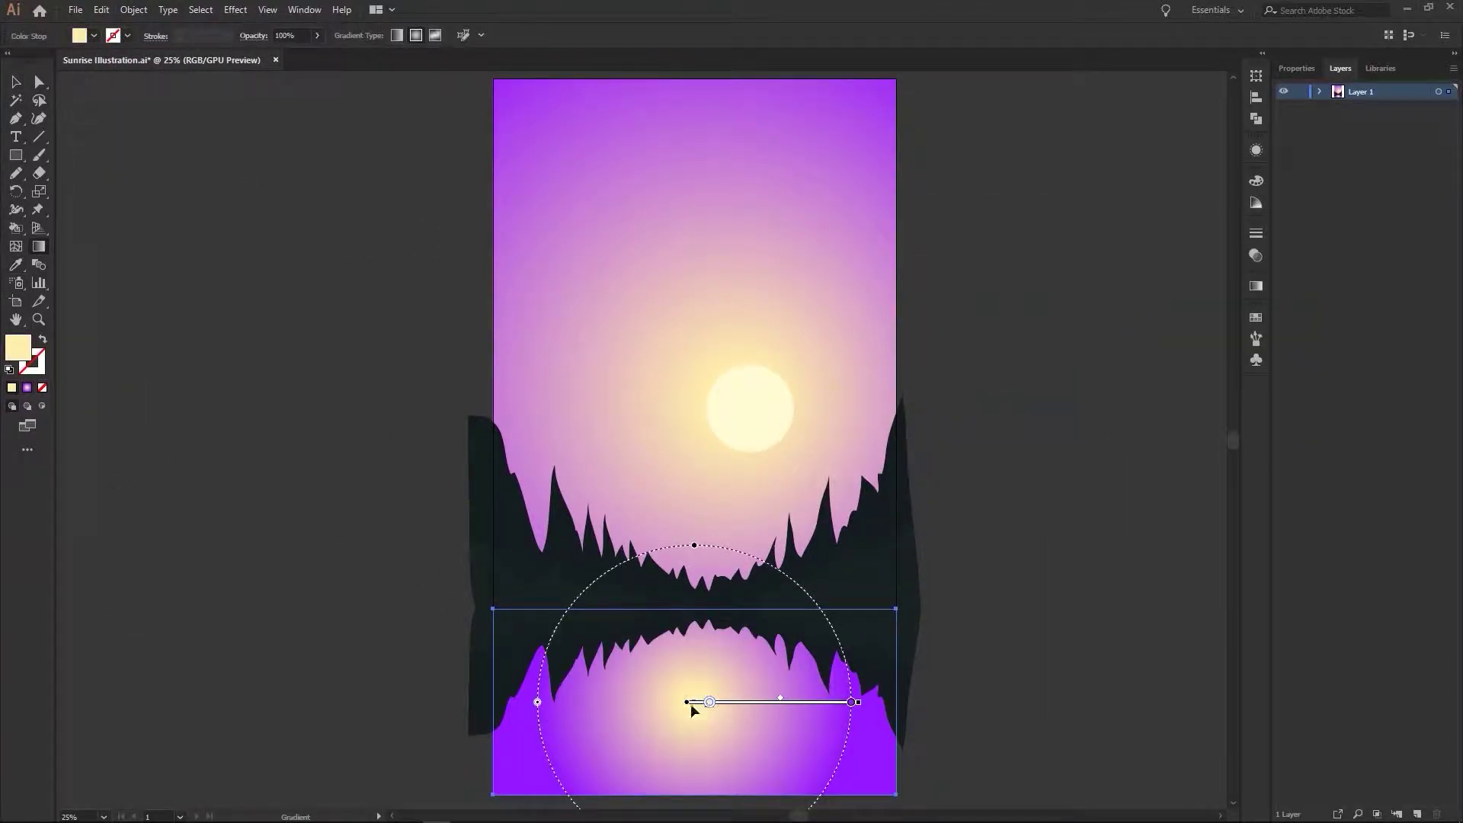
pyautogui.moveTo(762, 648); pyautogui.dragTo(506, 751)
pyautogui.press('v')
pyautogui.hotkey('ctrl', 'shift', 'a')
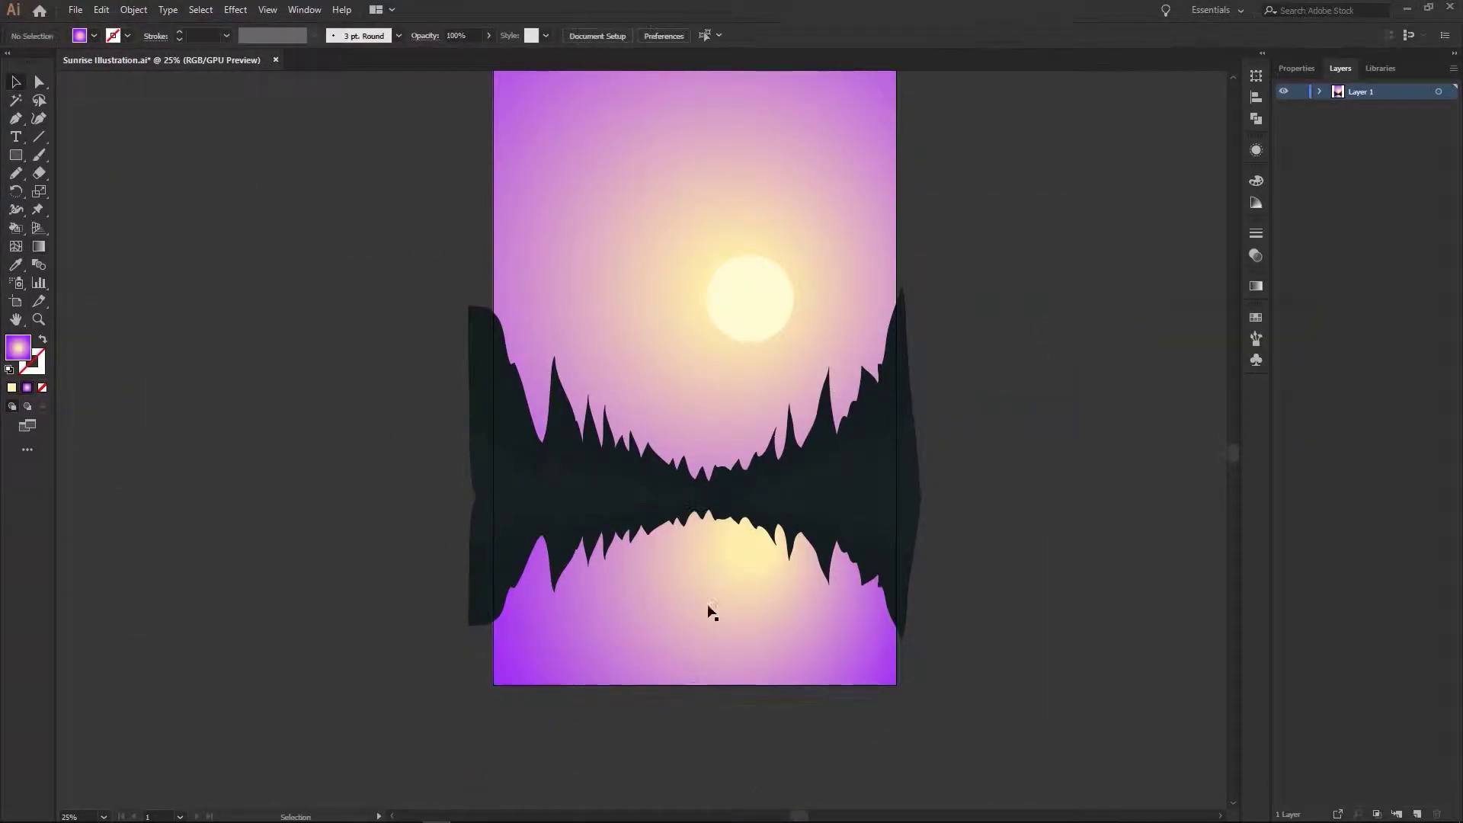
# - Set the water gradient stops in HSB to light green and blue-violet
pyautogui.click(710, 611)
pyautogui.press('g')
pyautogui.click(1256, 286)
pyautogui.doubleClick(1089, 405)
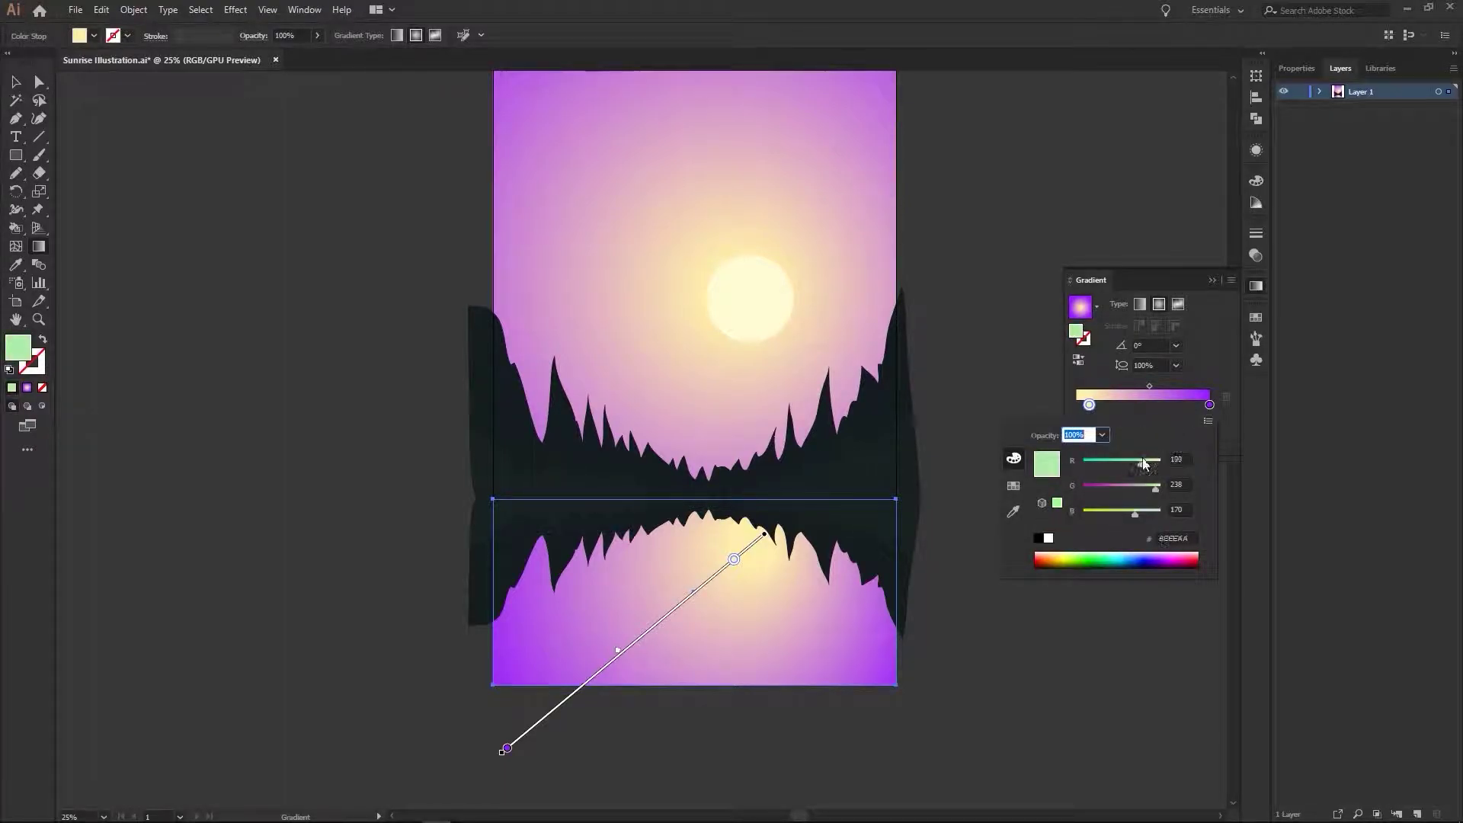
pyautogui.click(1208, 421)
pyautogui.click(1224, 458)
pyautogui.moveTo(1105, 460)
pyautogui.mouseDown()
pyautogui.moveTo(1150, 464)
pyautogui.moveTo(1105, 464)
pyautogui.mouseUp()
pyautogui.click(1206, 404)
pyautogui.doubleClick(1206, 405)
pyautogui.doubleClick(1089, 405)
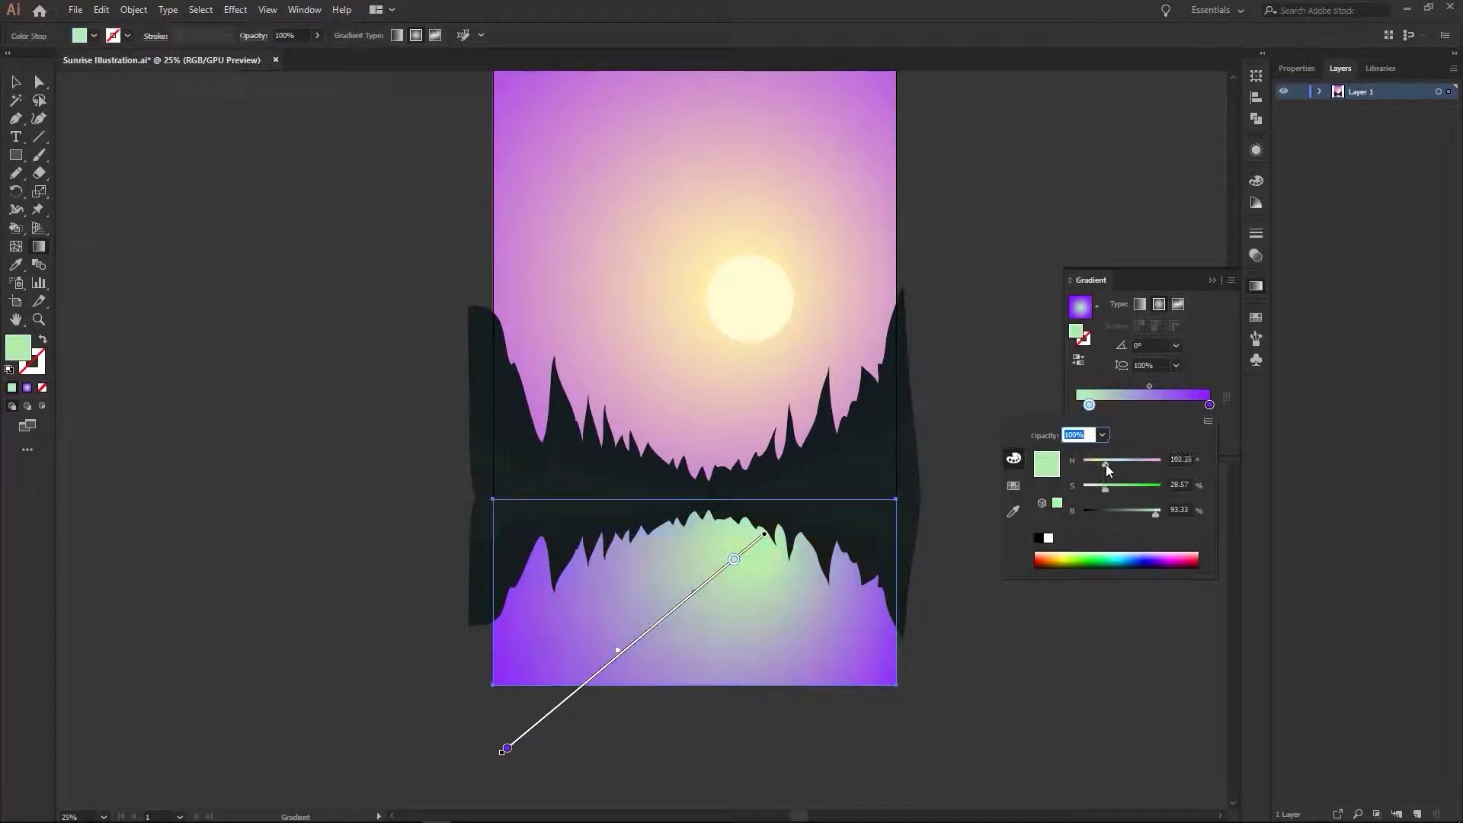
pyautogui.click(1052, 418)
# - Draw a pale yellow ellipse on the water as the sun's reflection and send it backward
pyautogui.press('l')
pyautogui.moveTo(756, 541)
pyautogui.mouseDown()
pyautogui.moveTo(792, 568)
pyautogui.moveTo(760, 562)
pyautogui.moveTo(719, 581)
pyautogui.moveTo(758, 556)
pyautogui.mouseUp()
pyautogui.press('v')
pyautogui.hotkey('ctrl', '[')
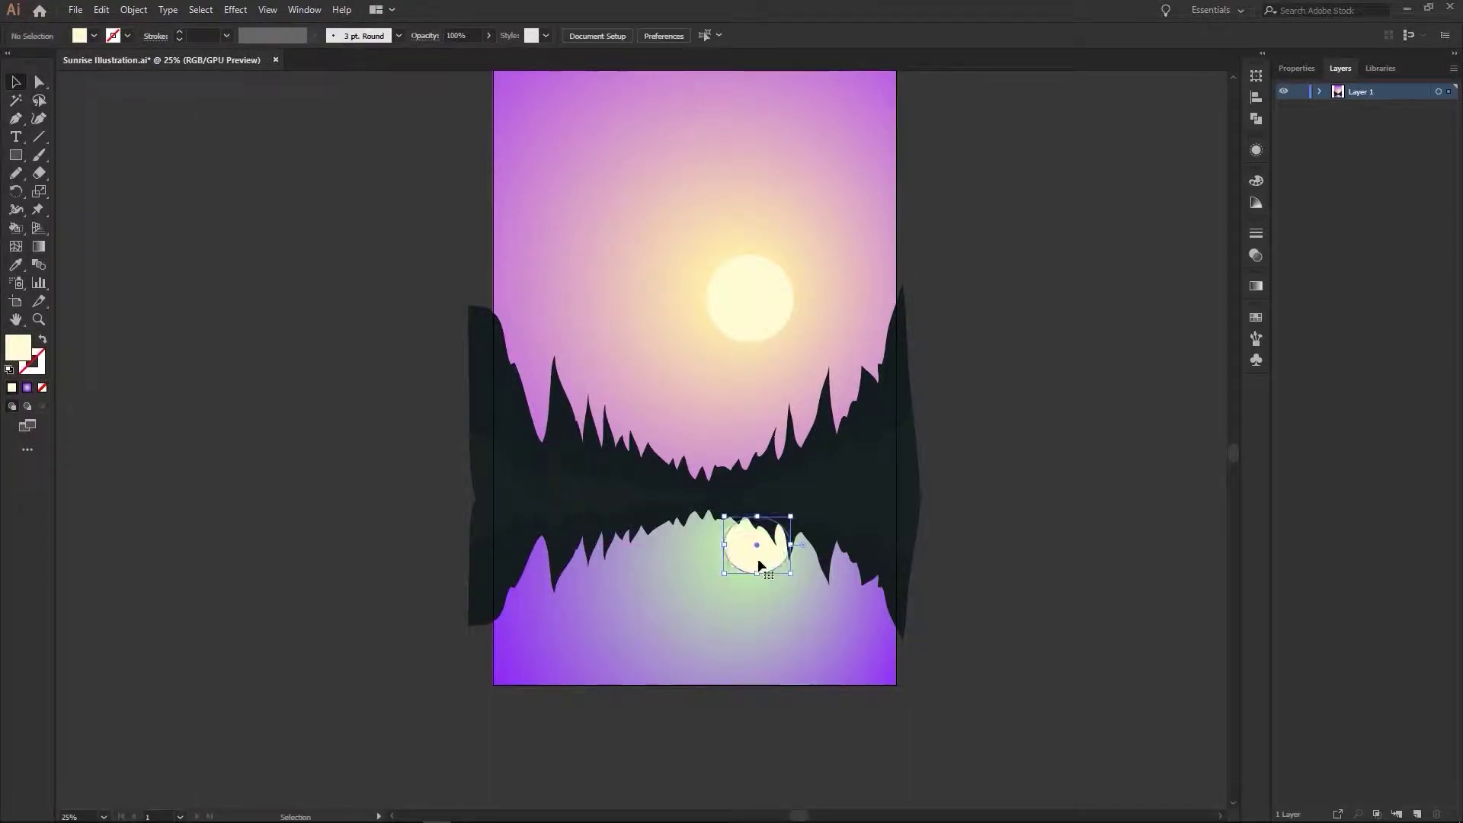
# - Show rulers and align the reflection ellipse under the sun's centre using a vertical guide
pyautogui.click(693, 633)
pyautogui.click(1256, 286)
pyautogui.click(1256, 286)
pyautogui.hotkey('ctrl', 'r')
pyautogui.moveTo(751, 338); pyautogui.dragTo(749, 343)
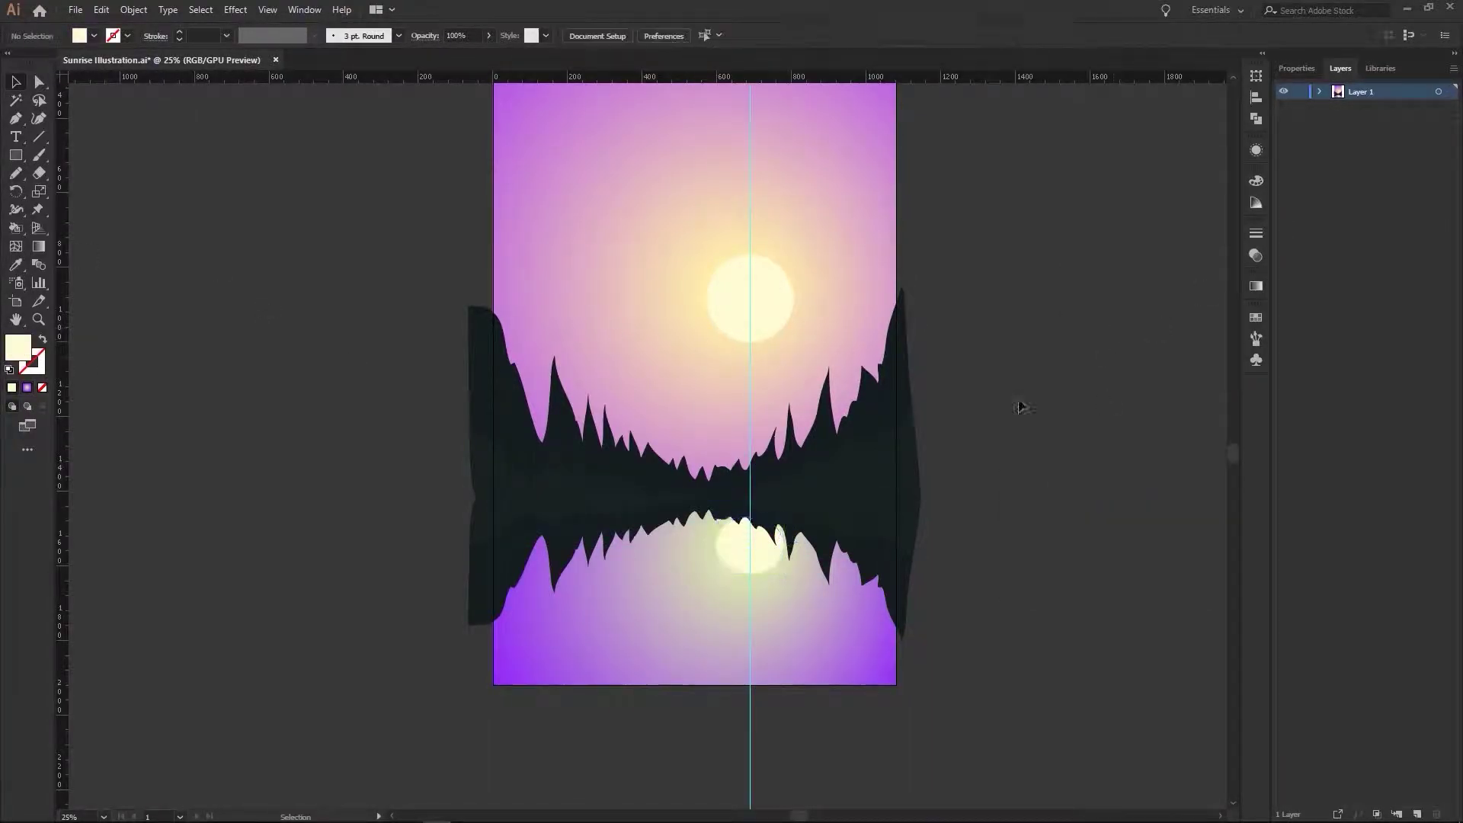
pyautogui.hotkey('ctrl', 'z')
pyautogui.click(751, 298)
pyautogui.click(904, 390)
# - Recolour the water gradient's left stop to bring back a pale yellow glow
pyautogui.click(693, 595)
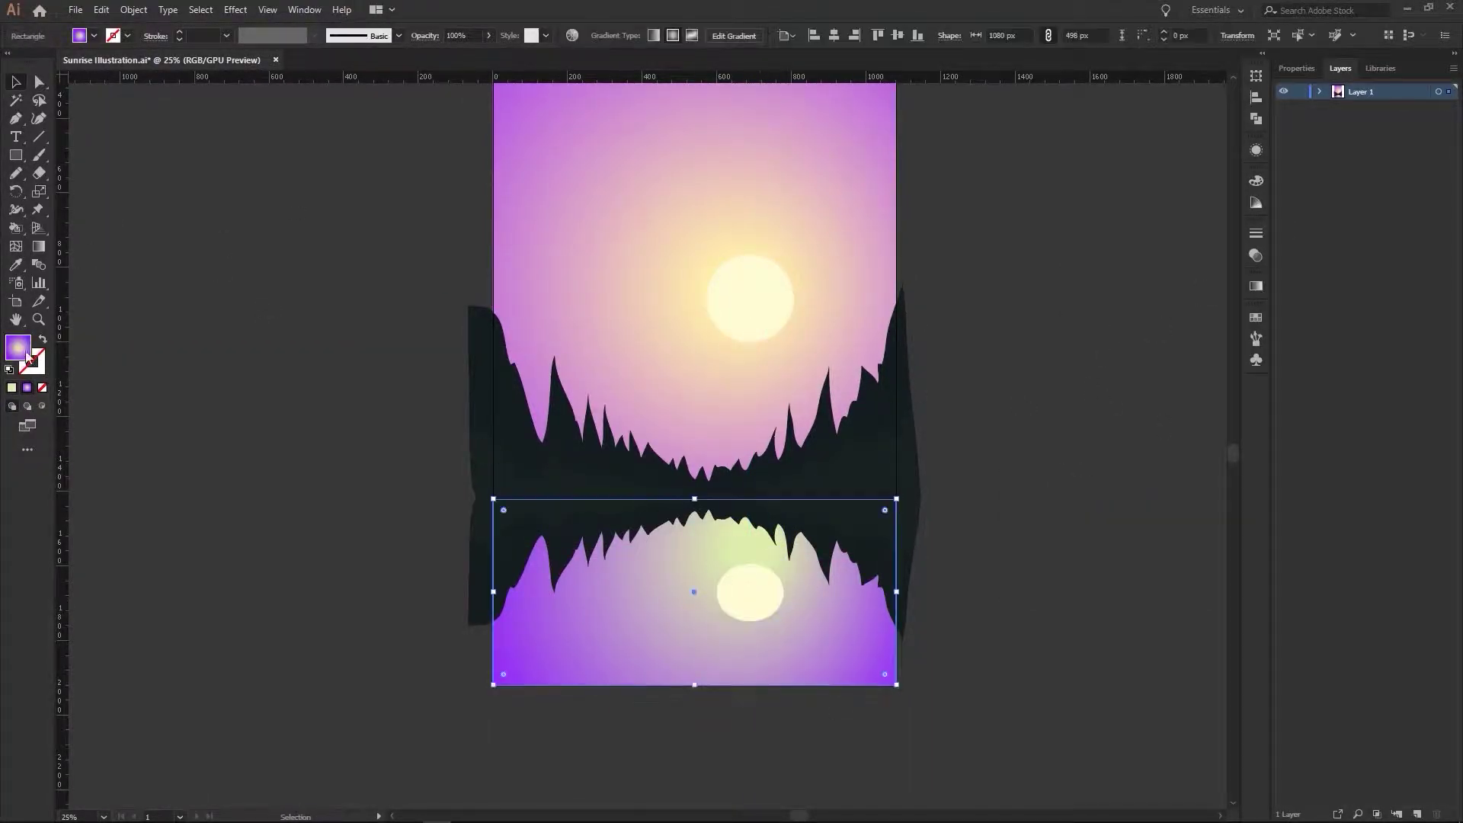
pyautogui.press('g')
pyautogui.click(758, 588)
pyautogui.press('v')
pyautogui.click(1256, 285)
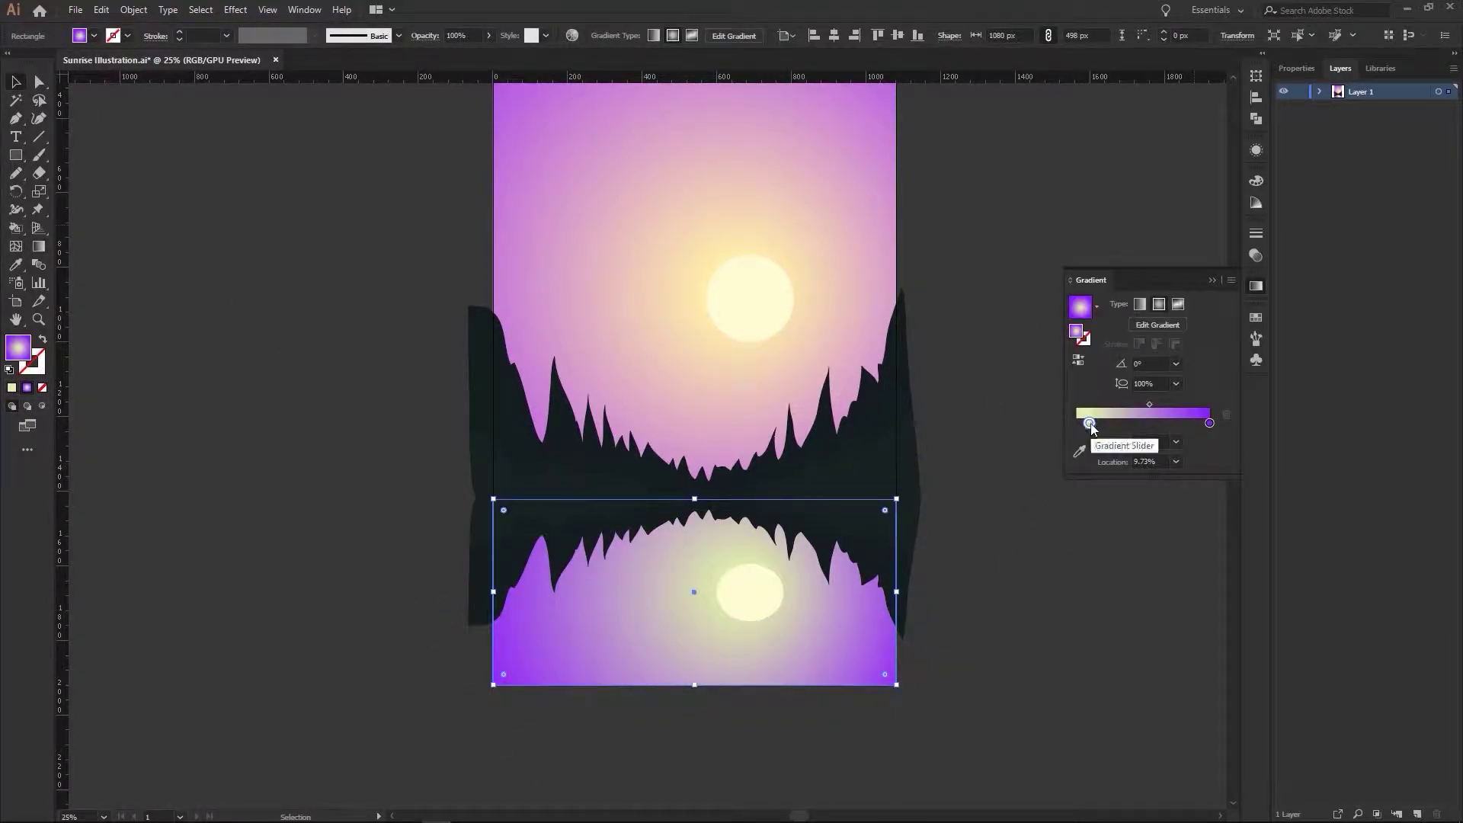
pyautogui.doubleClick(1089, 423)
pyautogui.click(751, 591)
# - Adjust the stops of the water's radial gradient directly on the canvas
pyautogui.click(998, 454)
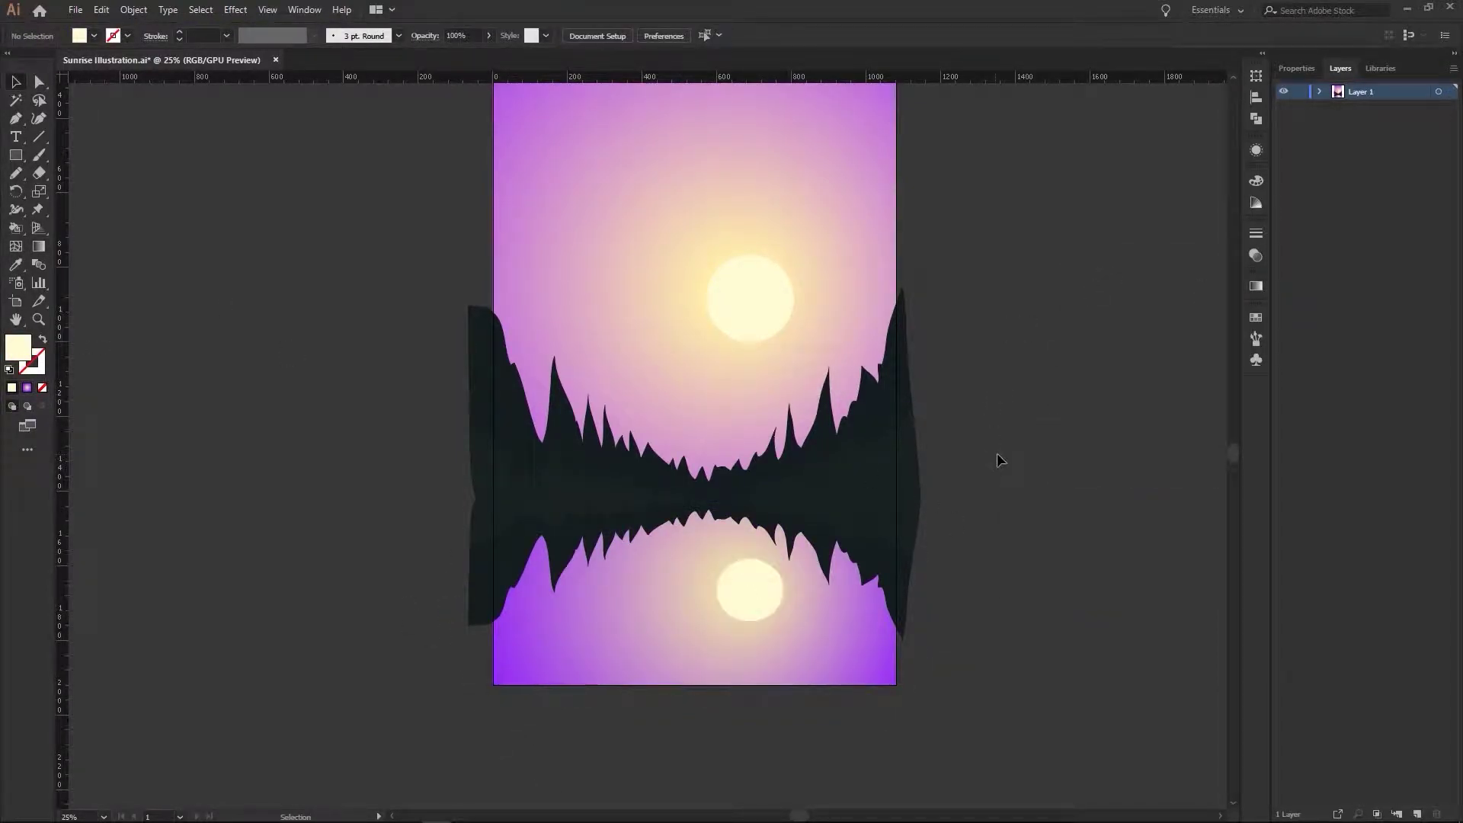
pyautogui.click(751, 614)
pyautogui.click(986, 454)
pyautogui.press('g')
pyautogui.click(751, 614)
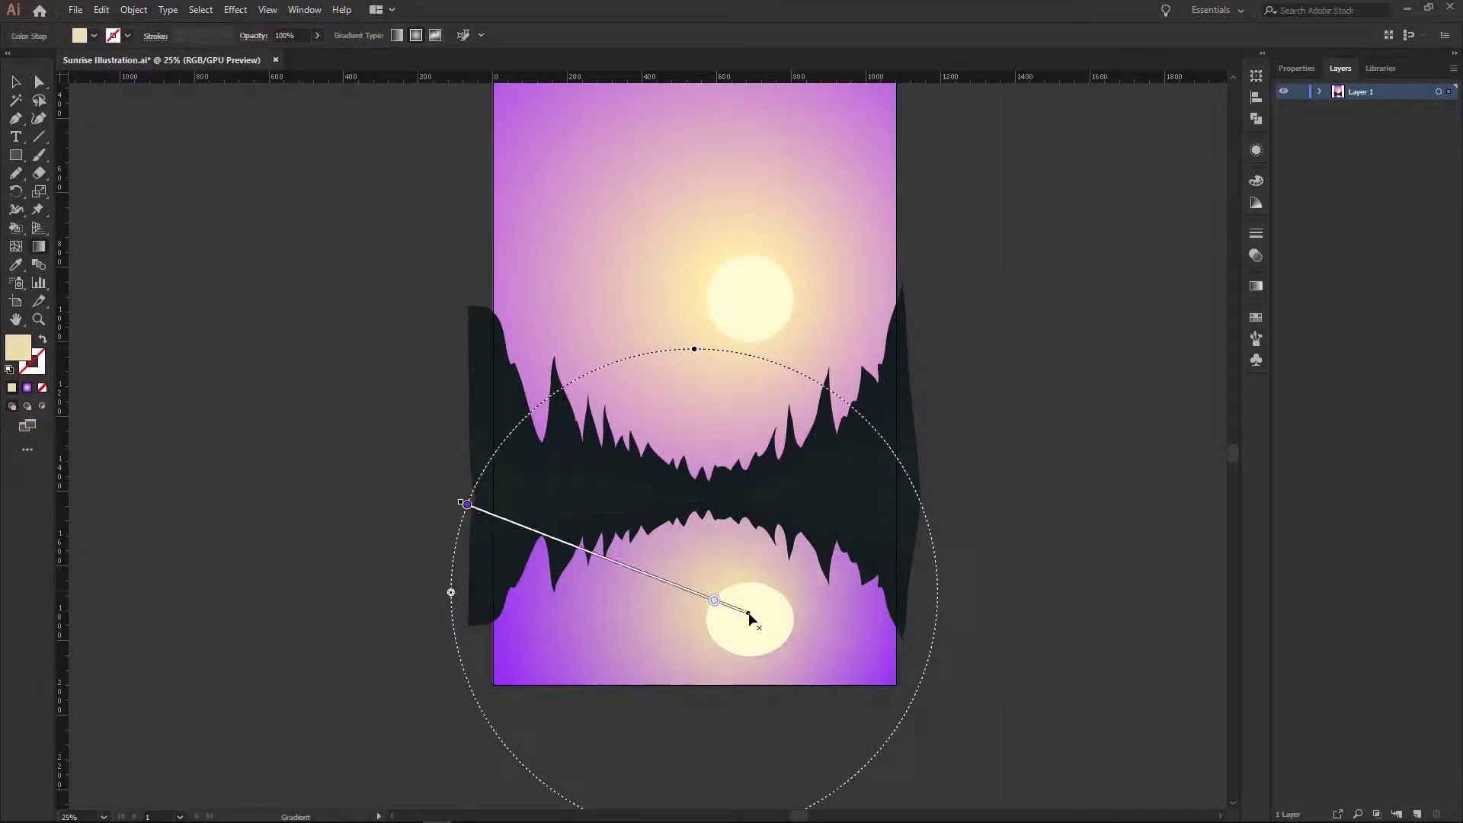
pyautogui.press('v')
# - Lower the reflection ellipse's opacity to 90% to soften the reflected trees
pyautogui.click(751, 618)
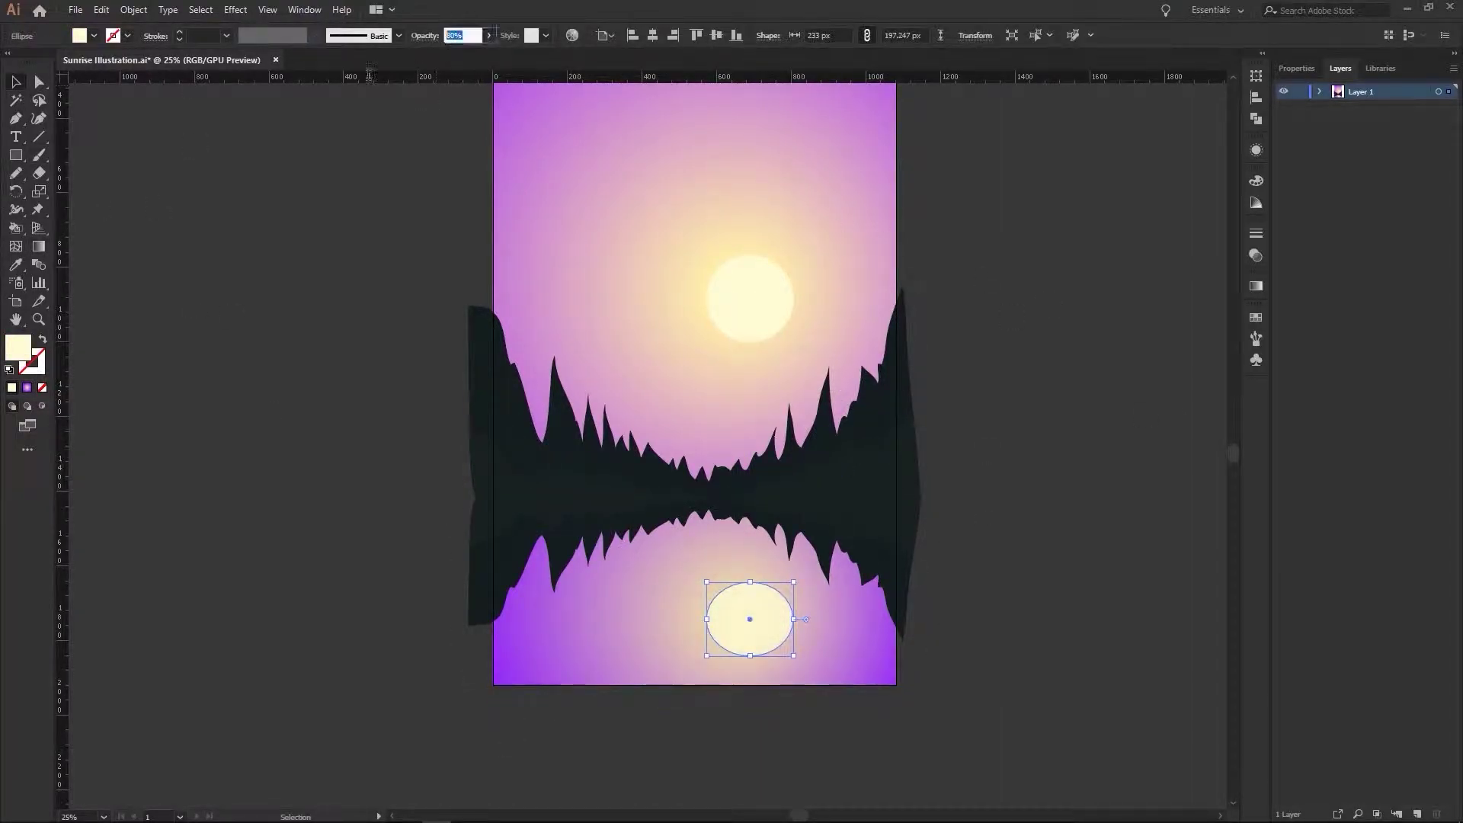
pyautogui.click(702, 533)
pyautogui.click(1006, 316)
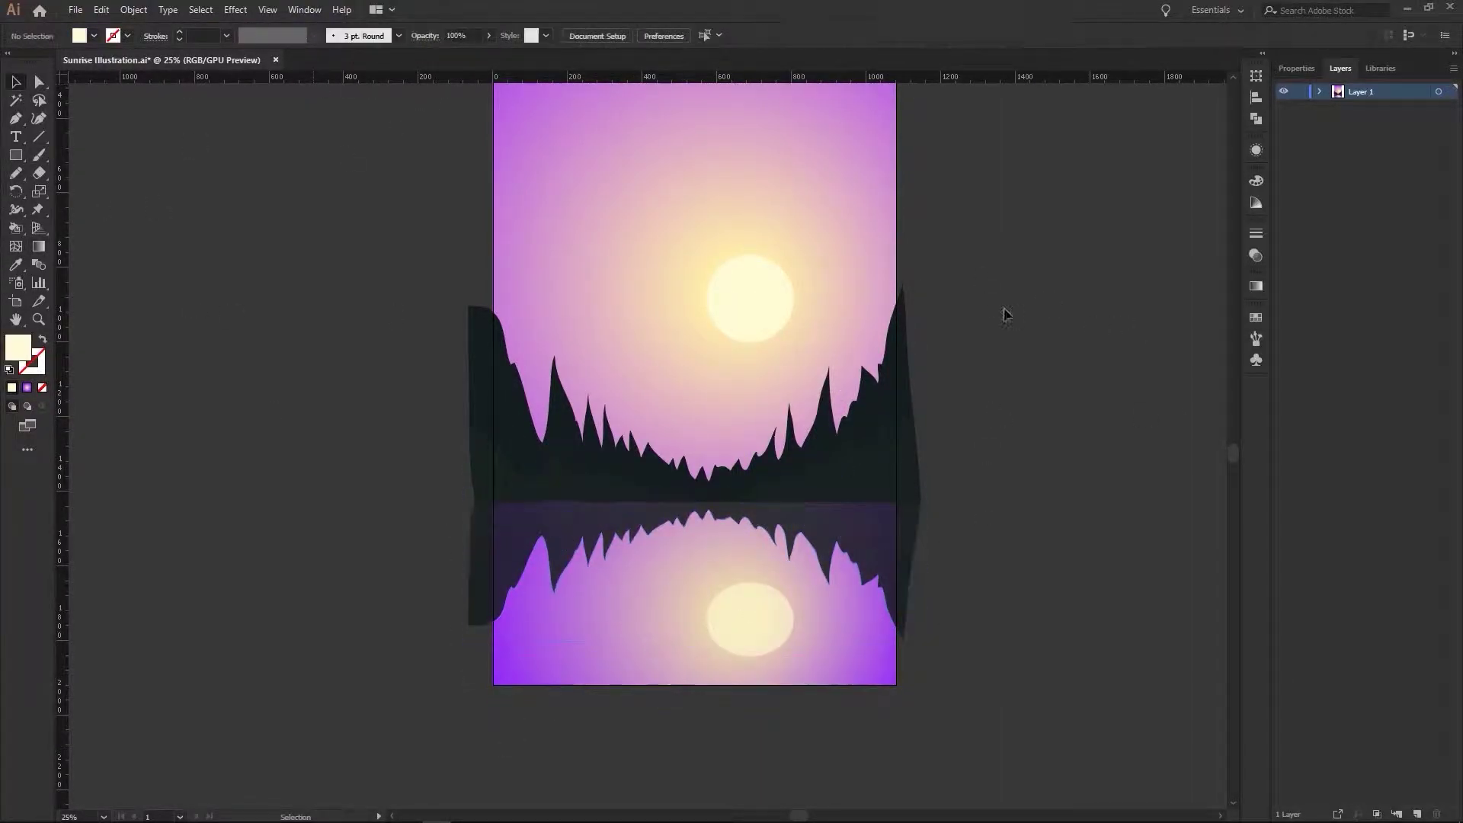
pyautogui.click(751, 614)
pyautogui.click(1098, 419)
pyautogui.moveTo(1028, 304); pyautogui.dragTo(1010, 408)
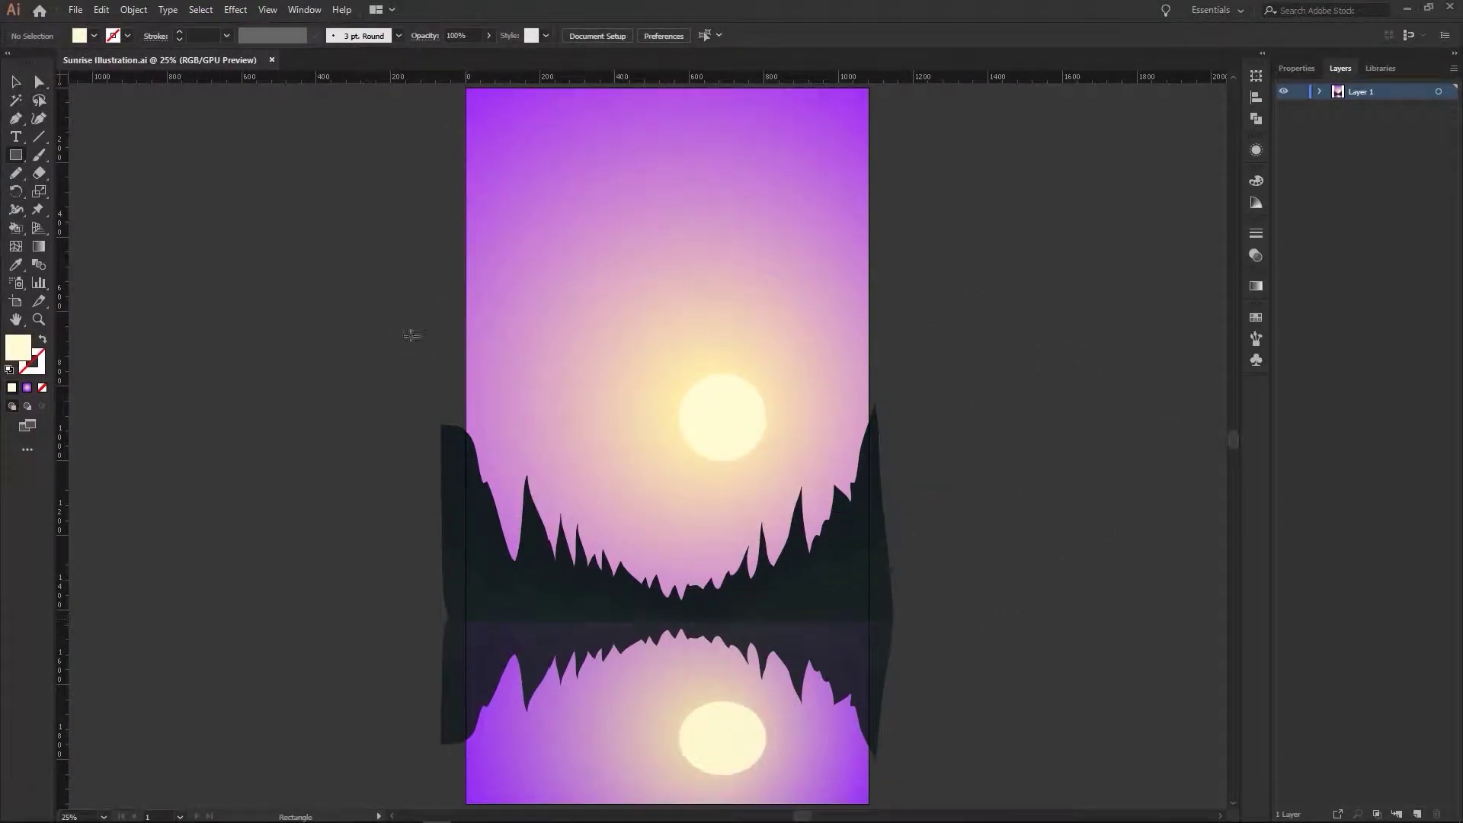
pyautogui.press('v')
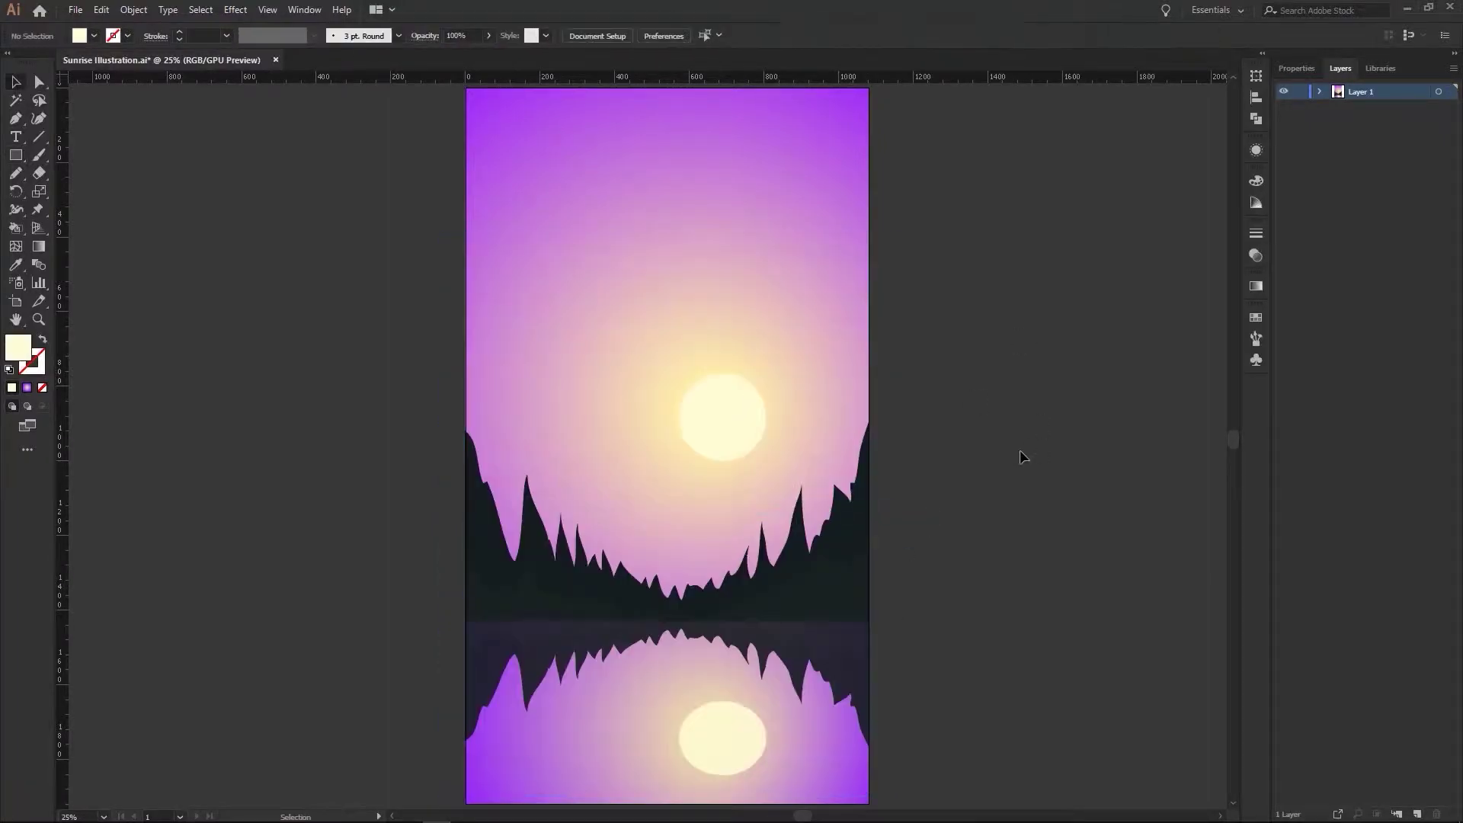
# - Move the sky gradient's left stop to the start and make its colour paler
pyautogui.moveTo(1089, 423); pyautogui.dragTo(1078, 423)
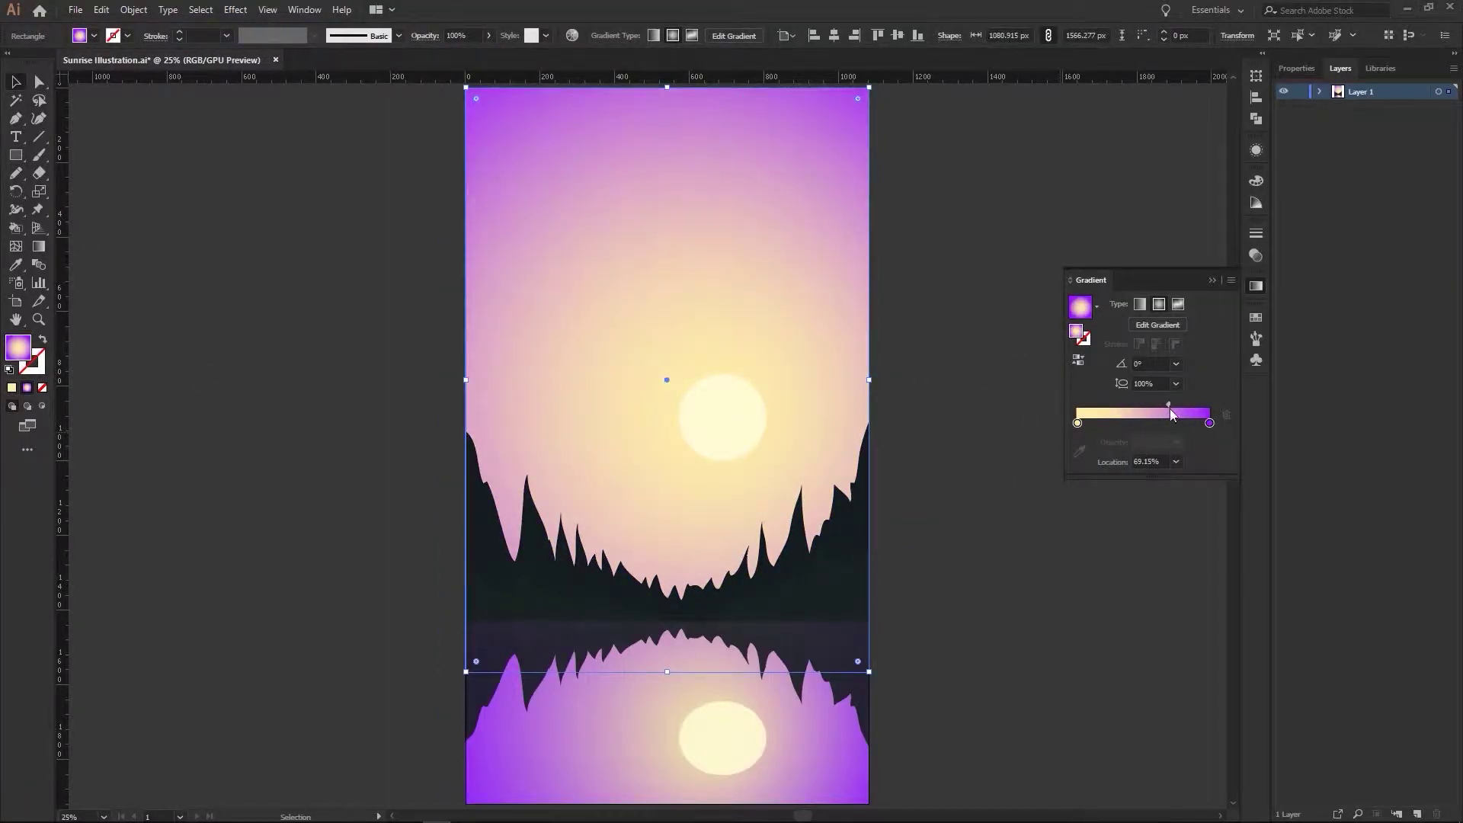
pyautogui.doubleClick(1078, 423)
pyautogui.moveTo(1105, 504); pyautogui.dragTo(1121, 506)
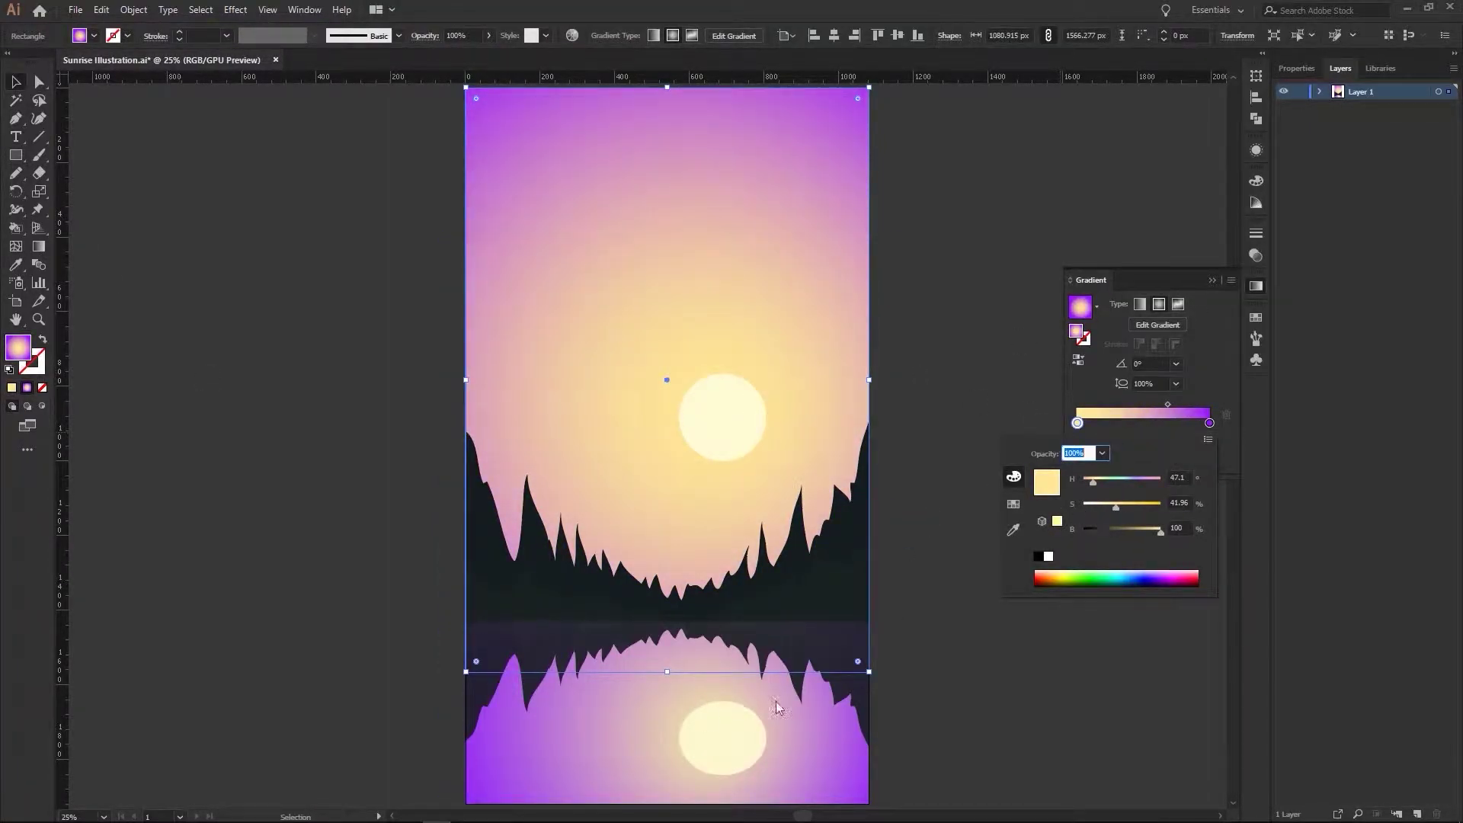
pyautogui.press('Return')
pyautogui.click(1257, 285)
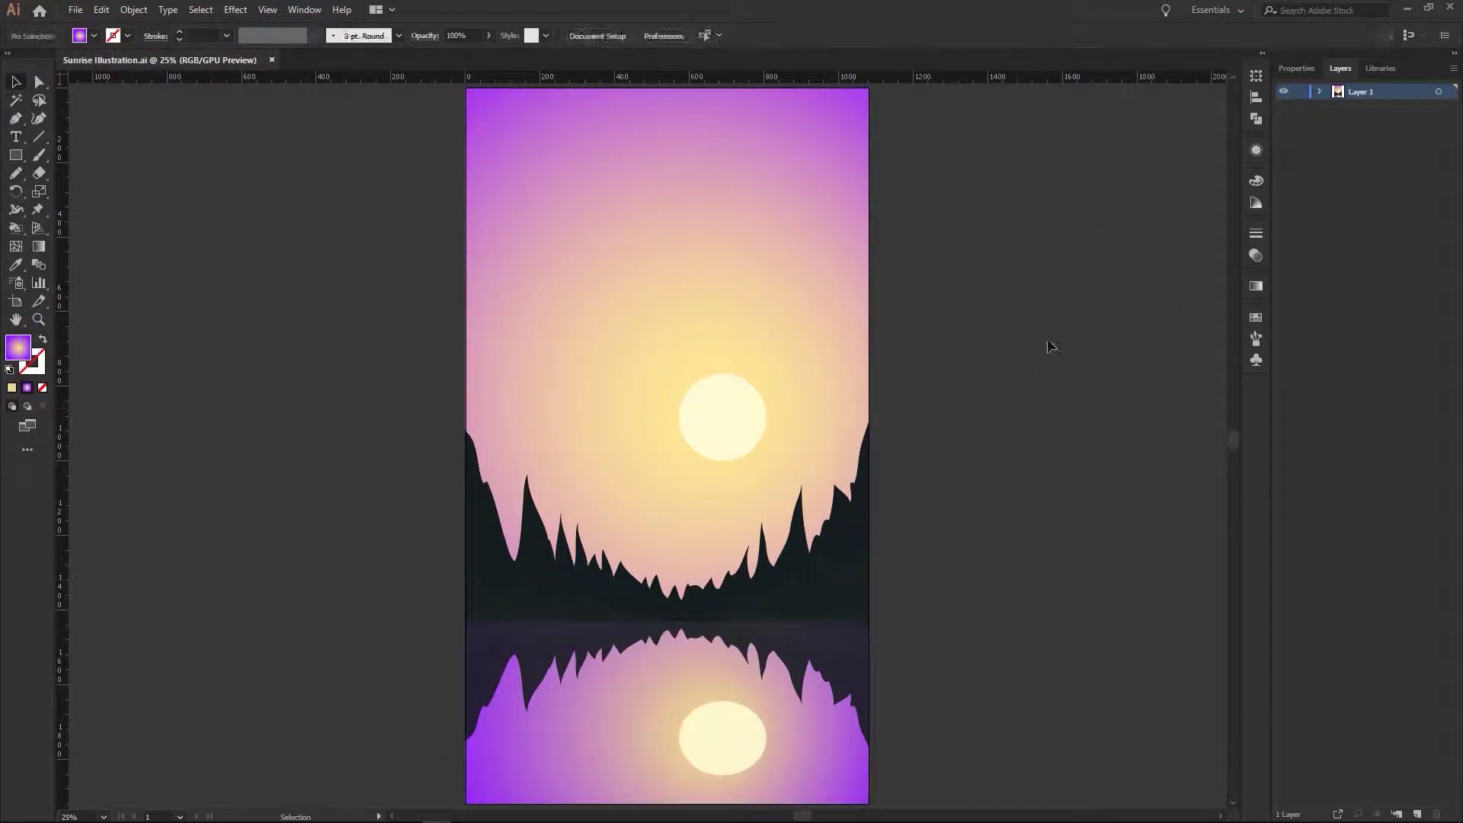
# - Make the sky gradient's middle stop pink and slide it to about 51%
pyautogui.click(1257, 286)
pyautogui.click(1162, 423)
pyautogui.doubleClick(1164, 423)
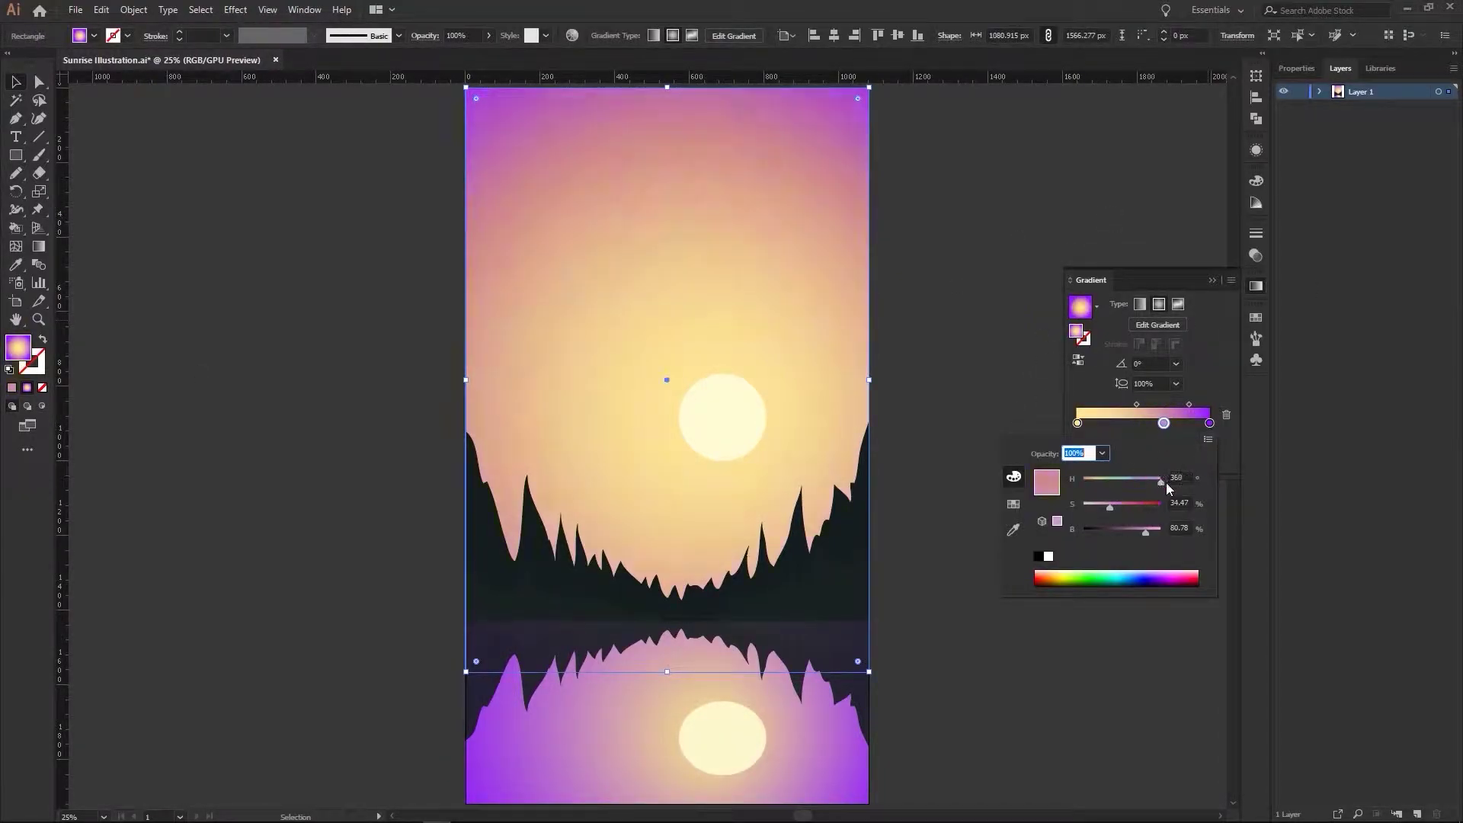
pyautogui.moveTo(1164, 423); pyautogui.dragTo(1149, 423)
pyautogui.click(589, 737)
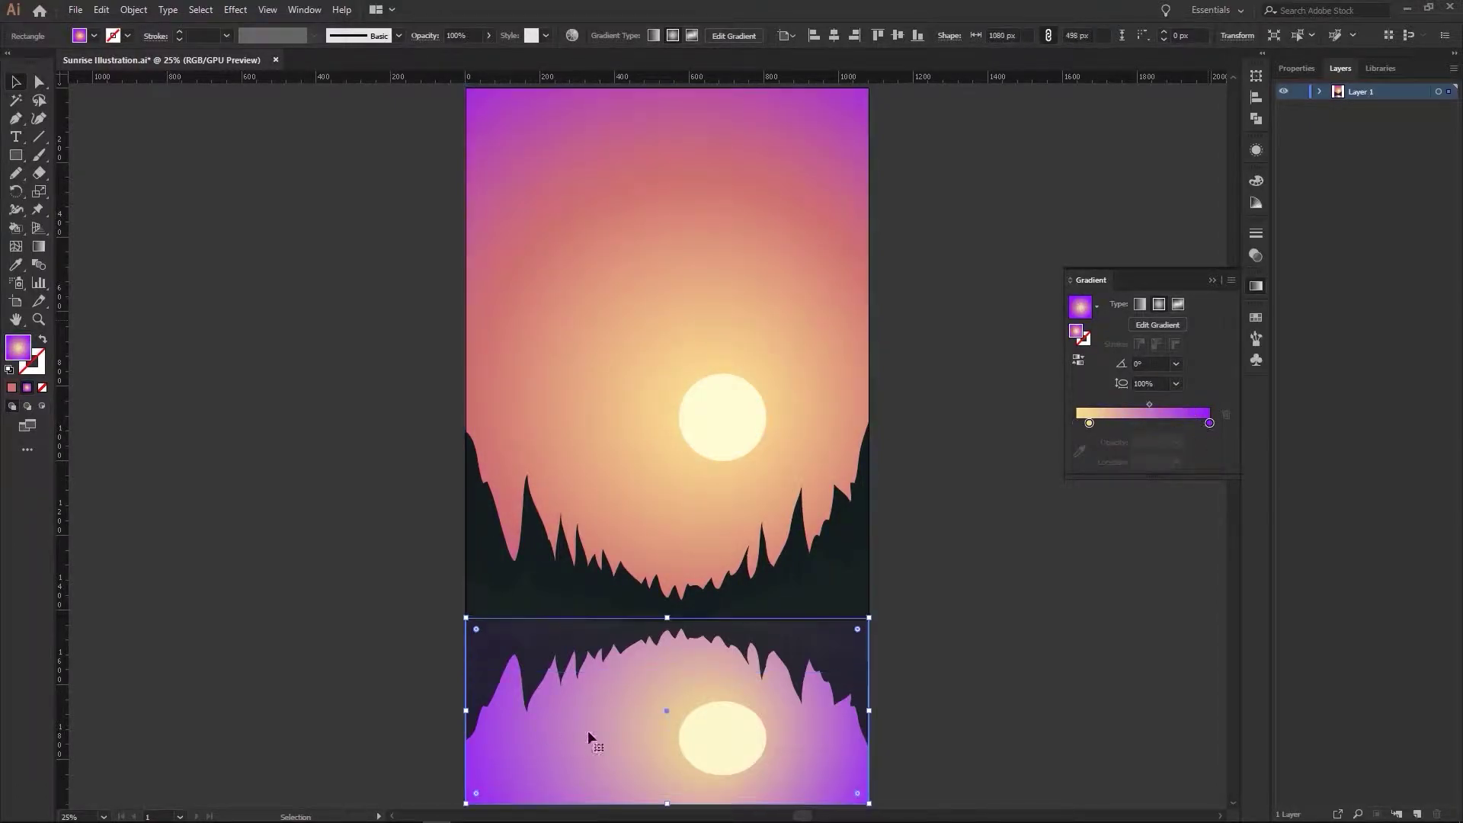
pyautogui.click(1212, 280)
pyautogui.click(722, 418)
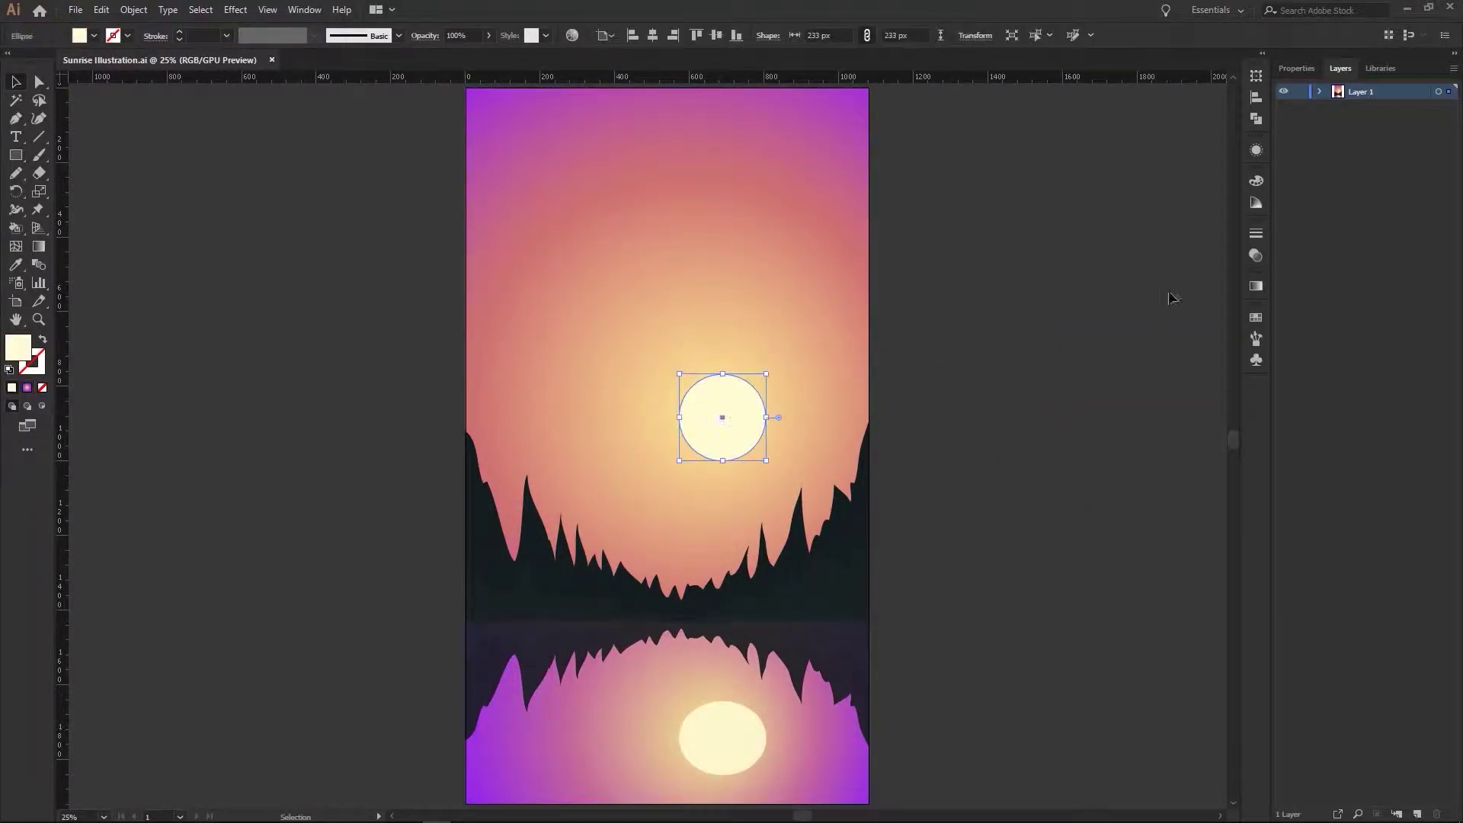
pyautogui.click(976, 350)
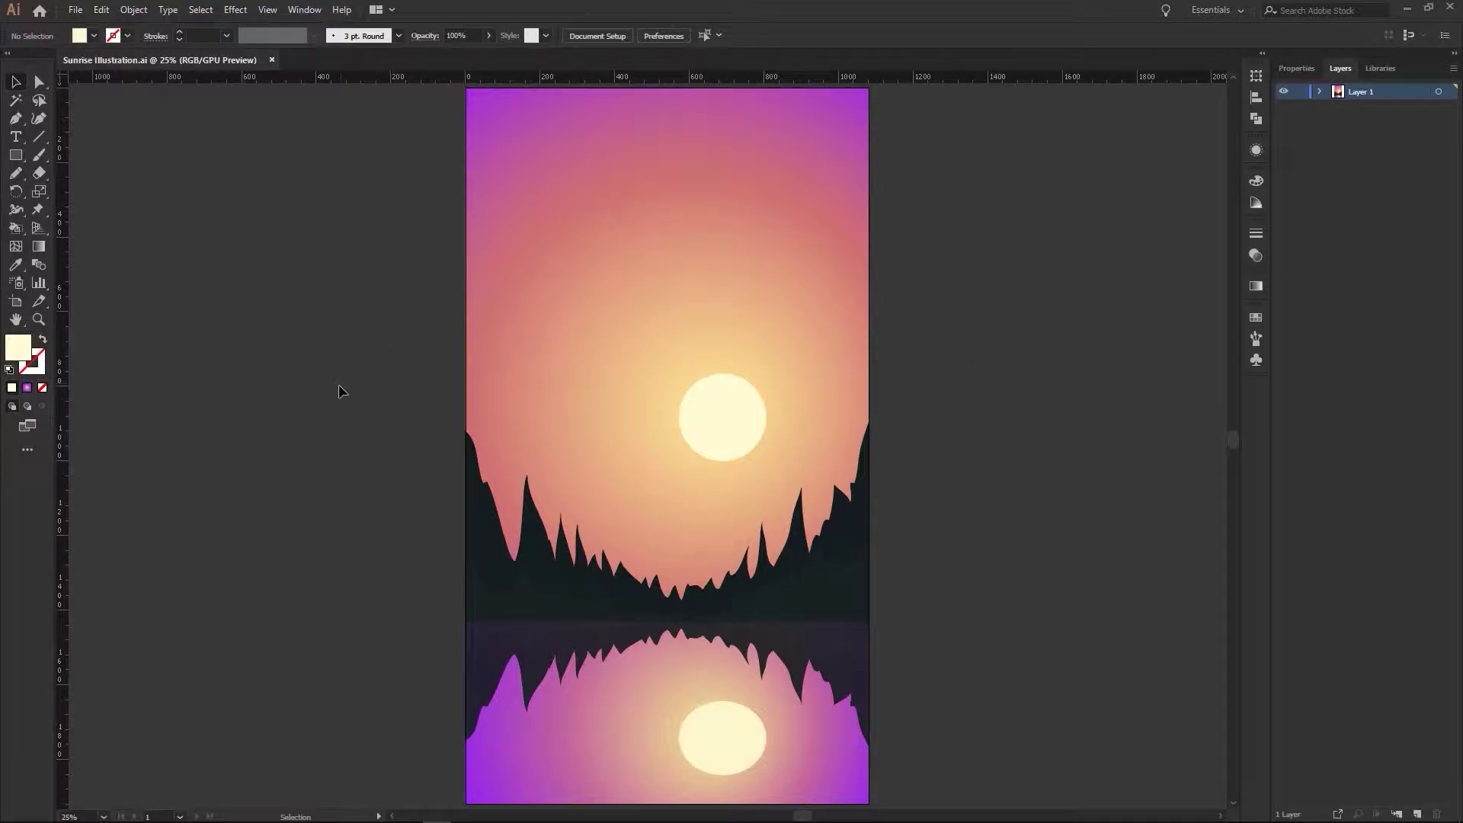
# - Duplicate the sun as a white 10% glow circle and enlarge copies into concentric rings
pyautogui.click(737, 434)
pyautogui.moveTo(768, 463); pyautogui.dragTo(795, 491)
pyautogui.doubleClick(18, 347)
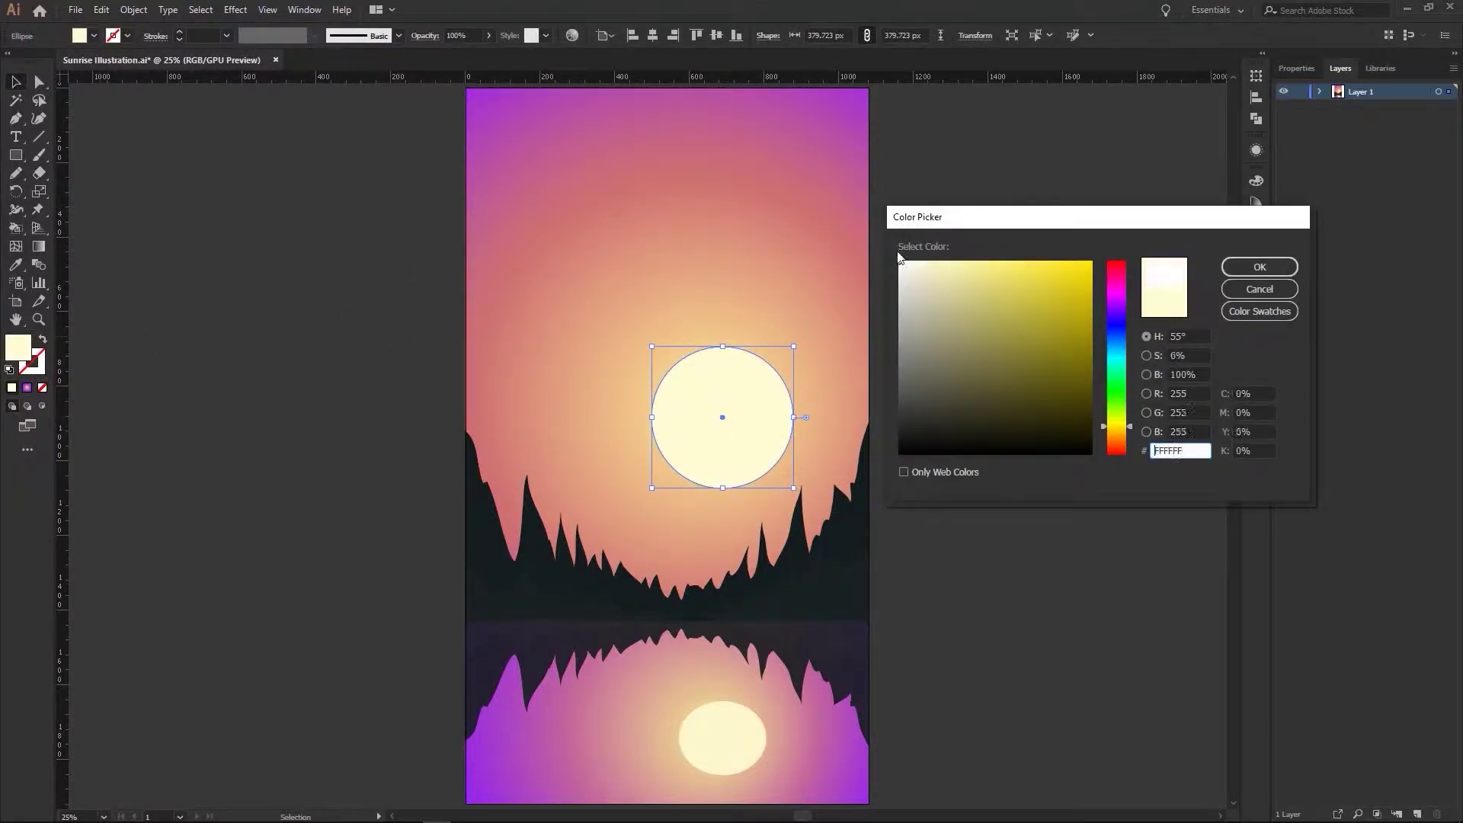
pyautogui.click(1260, 264)
pyautogui.press('1')
pyautogui.press('a')
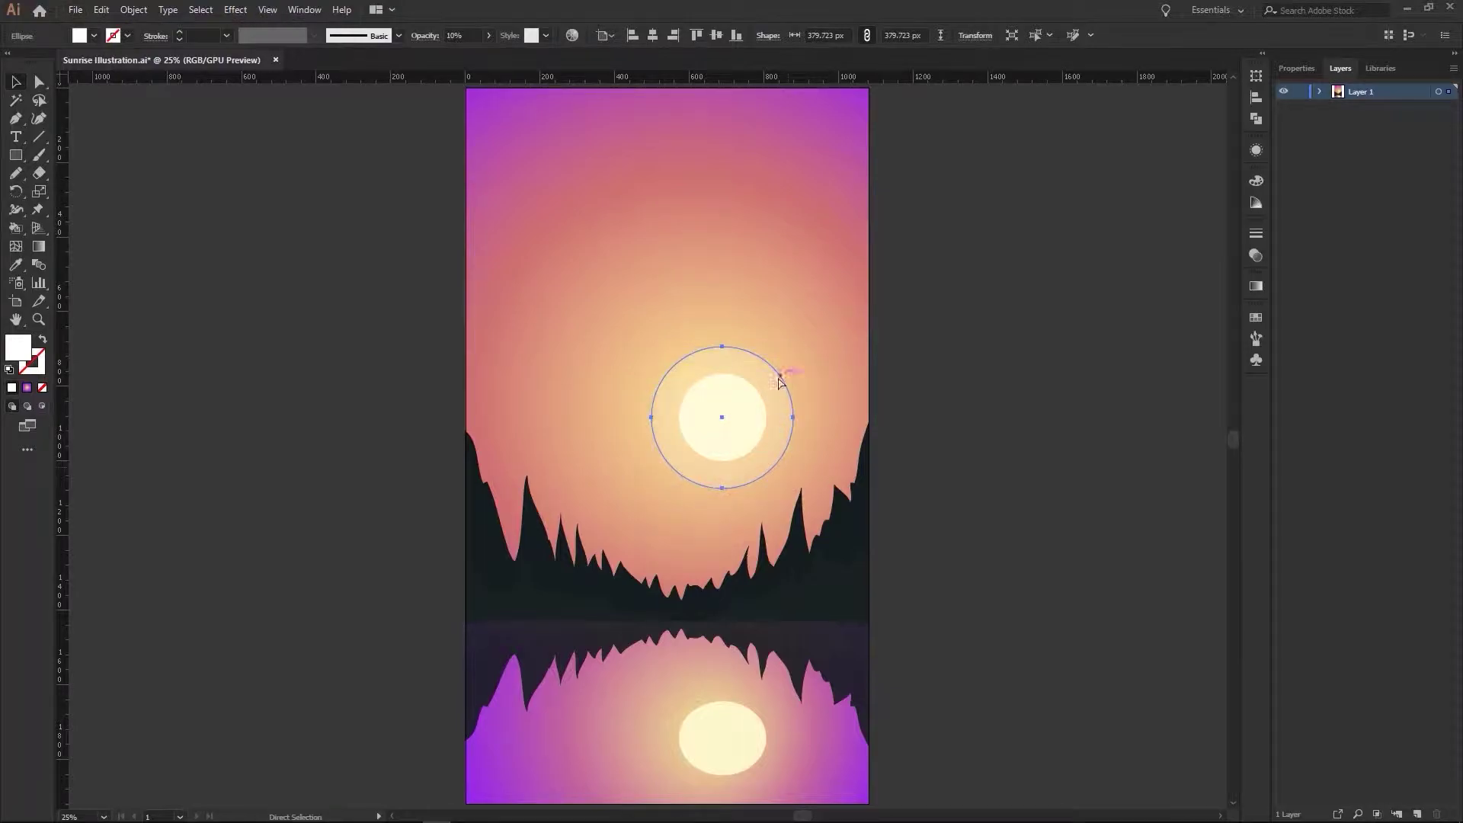
pyautogui.moveTo(779, 381); pyautogui.dragTo(804, 457)
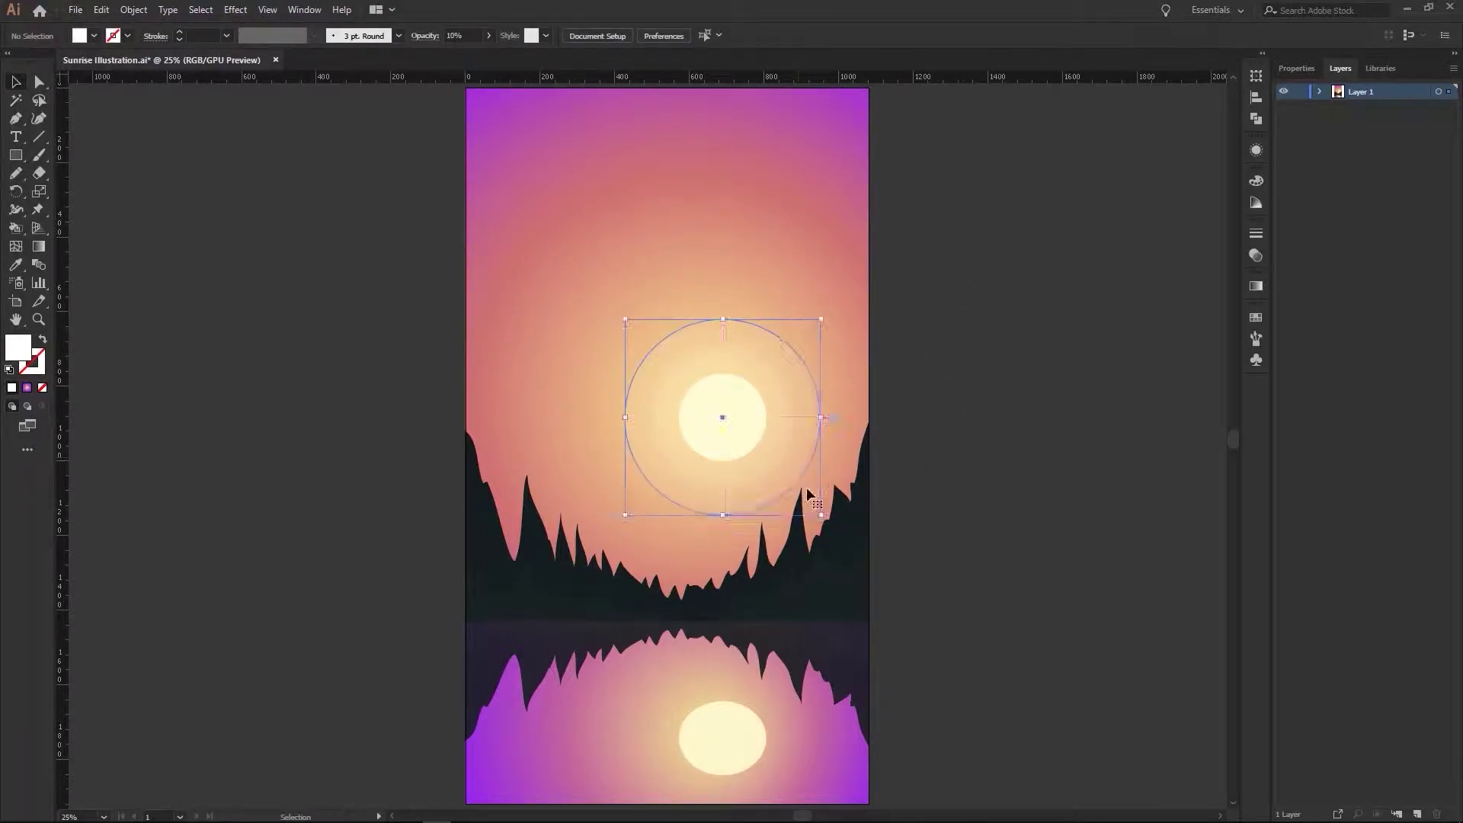
pyautogui.moveTo(821, 514); pyautogui.dragTo(843, 509)
pyautogui.click(932, 500)
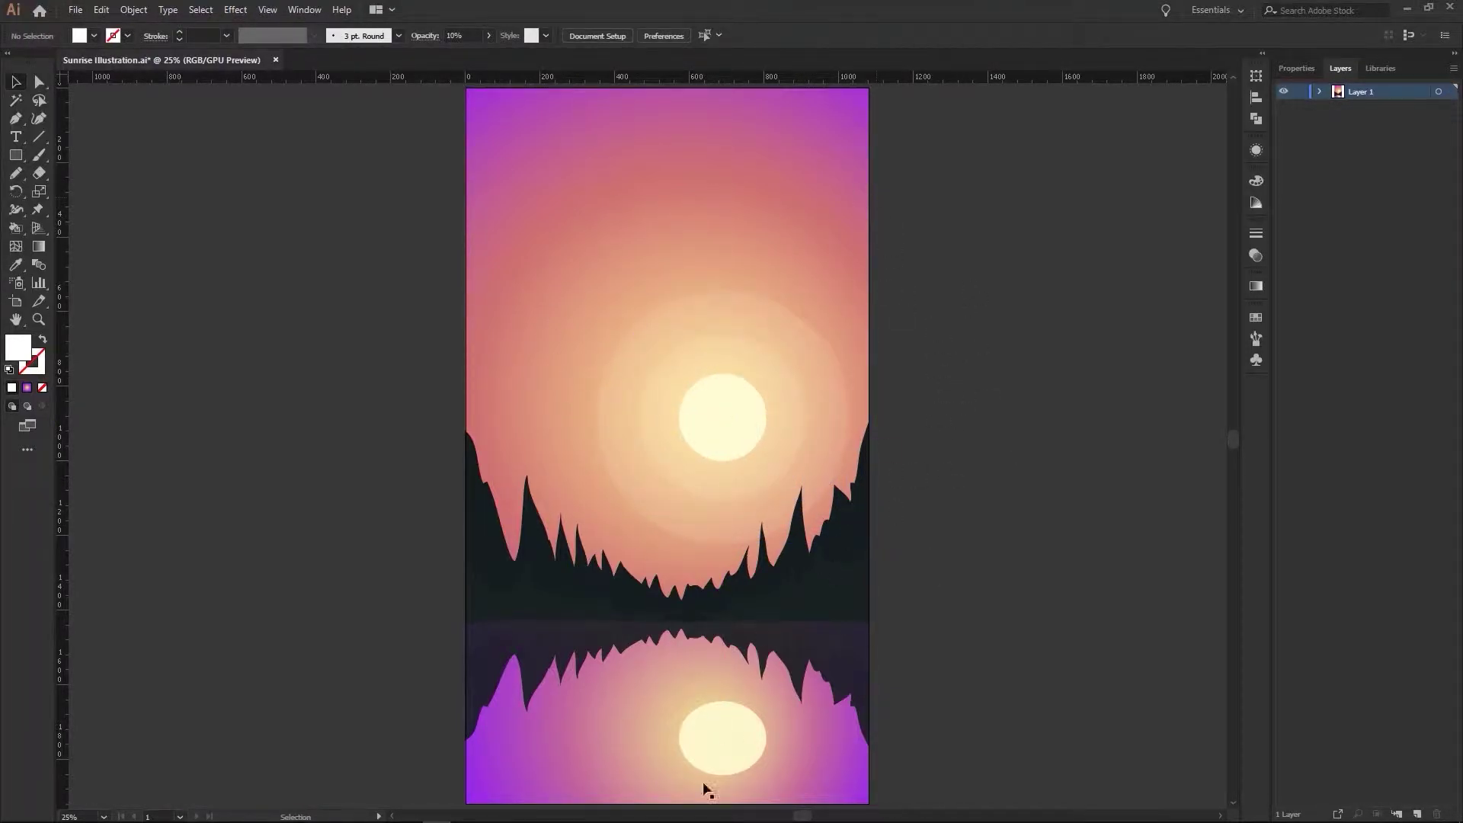
# - Draw a thin, rounded white trial ripple bar across the water
pyautogui.hotkey('ctrl', 'z')
pyautogui.press('l')
pyautogui.moveTo(623, 711); pyautogui.dragTo(559, 672)
pyautogui.press('v')
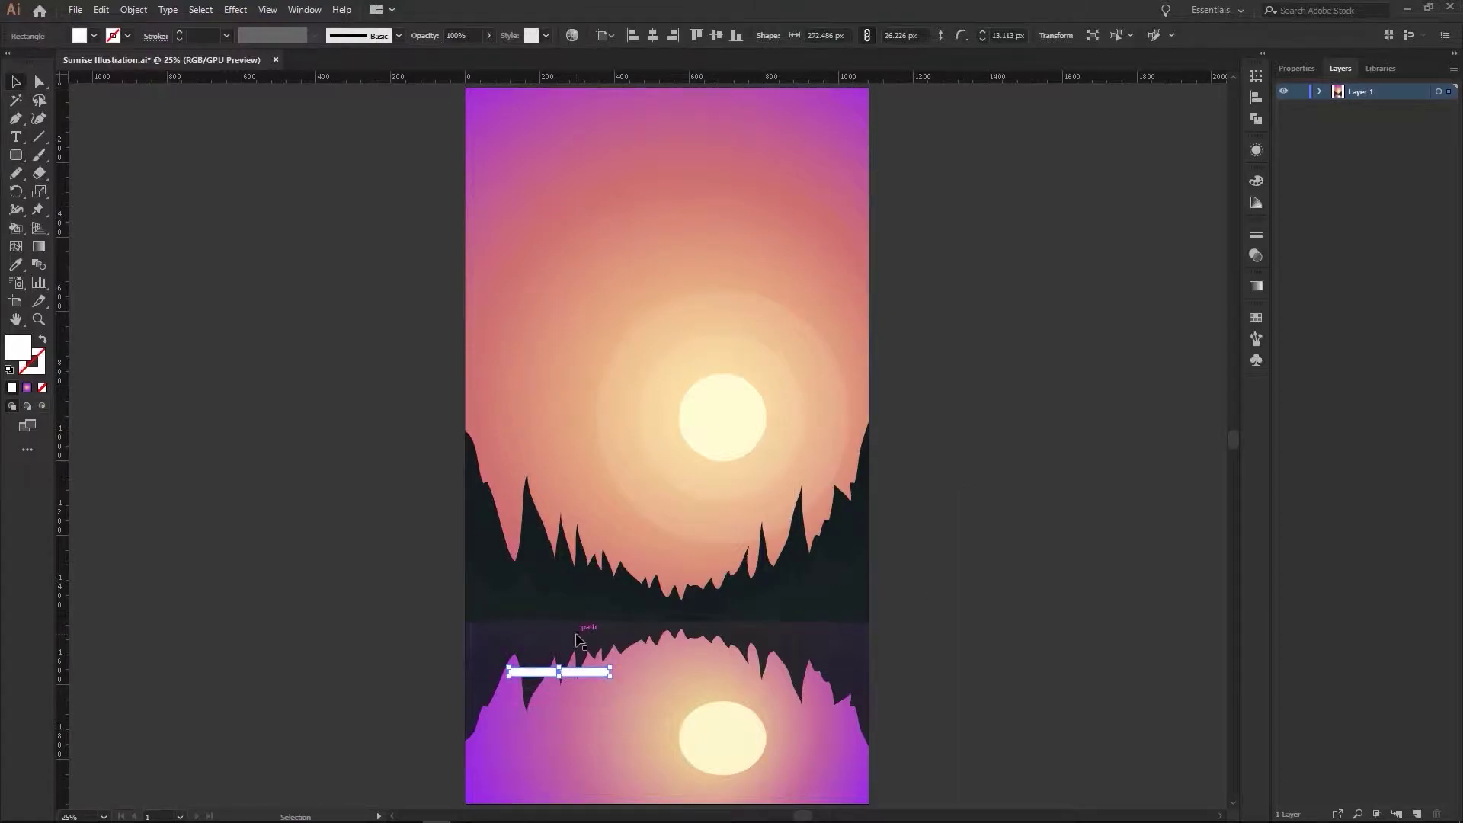
pyautogui.hotkey('ctrl', '+')
pyautogui.moveTo(744, 446)
pyautogui.mouseDown()
pyautogui.moveTo(614, 533)
pyautogui.moveTo(487, 540)
pyautogui.mouseUp()
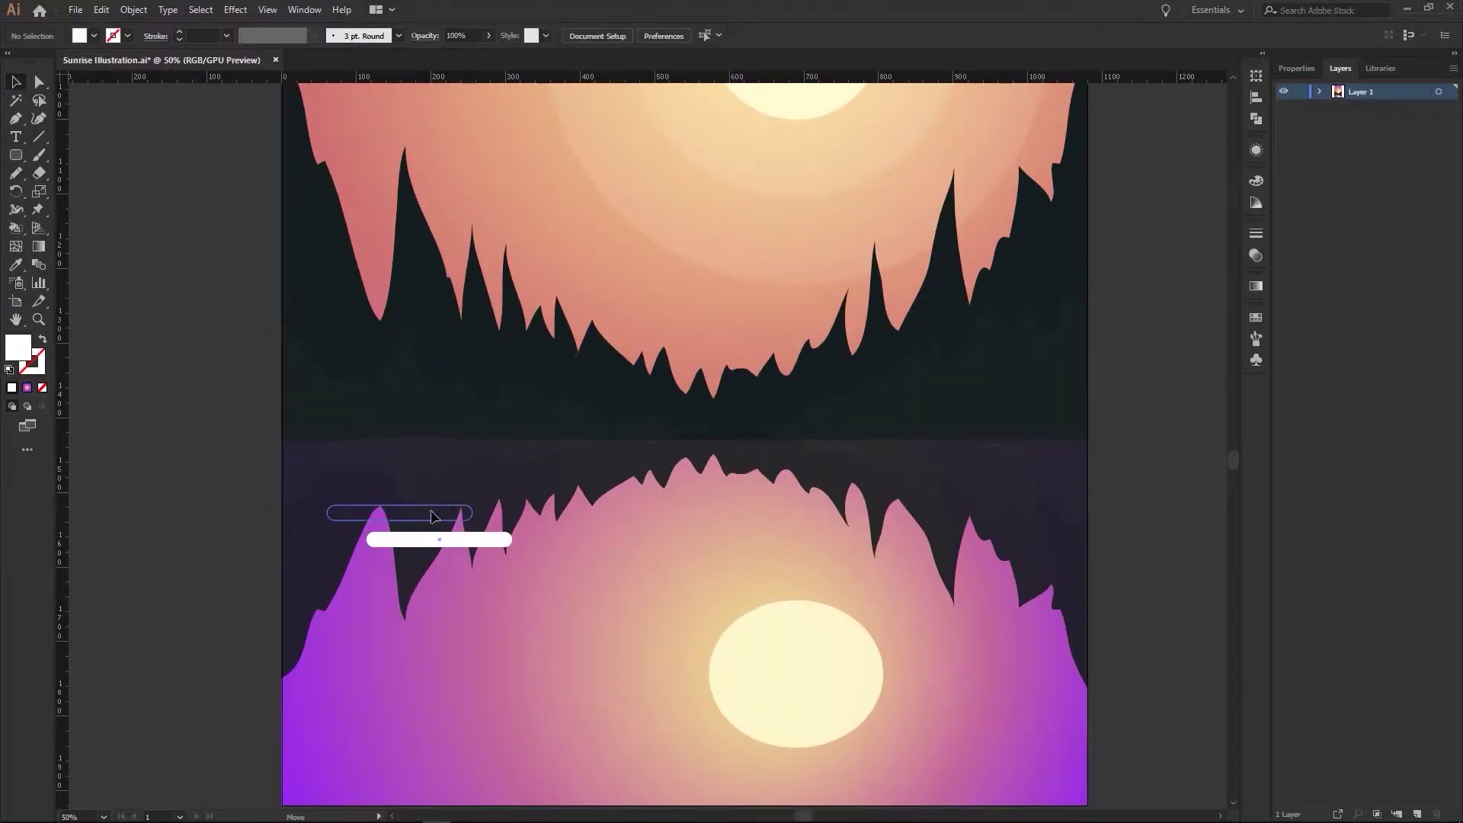
pyautogui.moveTo(411, 514); pyautogui.dragTo(638, 591)
# - Replace the trial ripple bar copies with a faint glow ellipse around the reflected sun
pyautogui.hotkey('ctrl', 'shift', 'a')
pyautogui.hotkey('ctrl', '-')
pyautogui.moveTo(541, 656)
pyautogui.mouseDown()
pyautogui.moveTo(749, 661)
pyautogui.moveTo(724, 626)
pyautogui.moveTo(785, 627)
pyautogui.mouseUp()
pyautogui.click(614, 690)
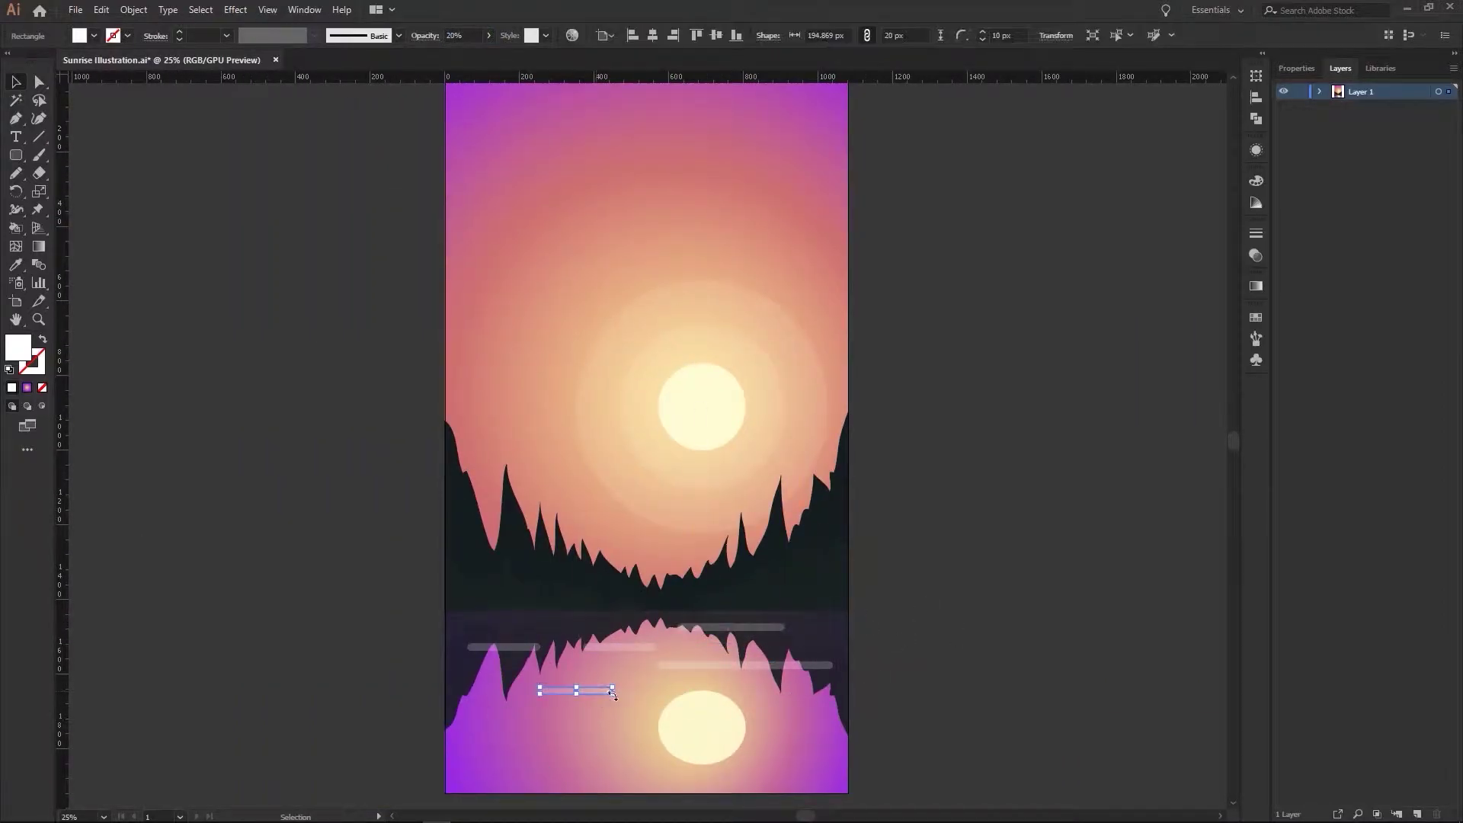
pyautogui.moveTo(631, 700); pyautogui.dragTo(690, 674)
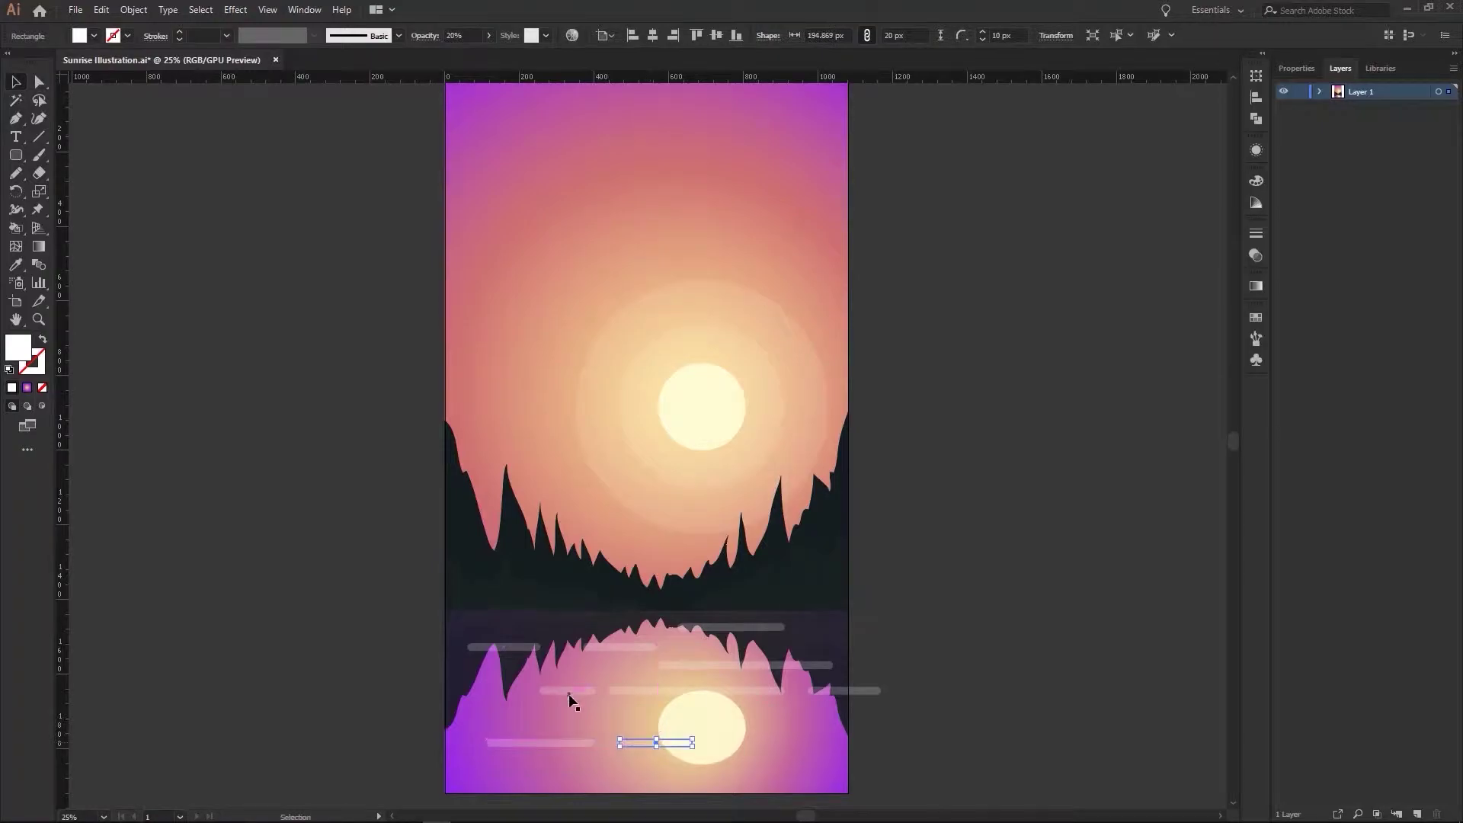
pyautogui.hotkey('ctrl', 'z')
pyautogui.hotkey('ctrl', 'z')
pyautogui.hotkey('ctrl', 'z')
pyautogui.hotkey('ctrl', 'z')
pyautogui.hotkey('ctrl', 'z')
pyautogui.hotkey('ctrl', 'z')
pyautogui.hotkey('ctrl', 'z')
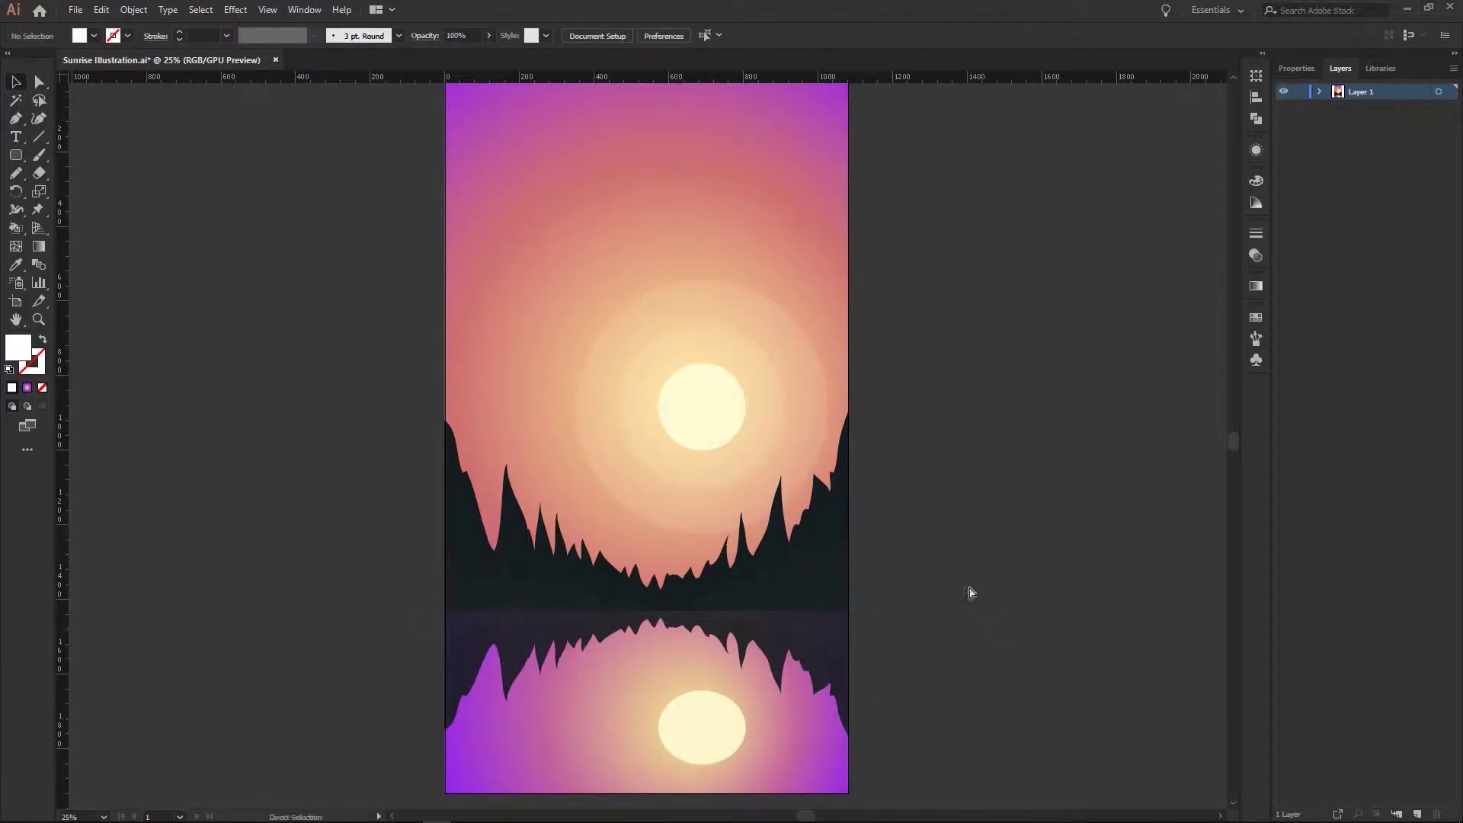
pyautogui.moveTo(739, 360); pyautogui.dragTo(739, 681)
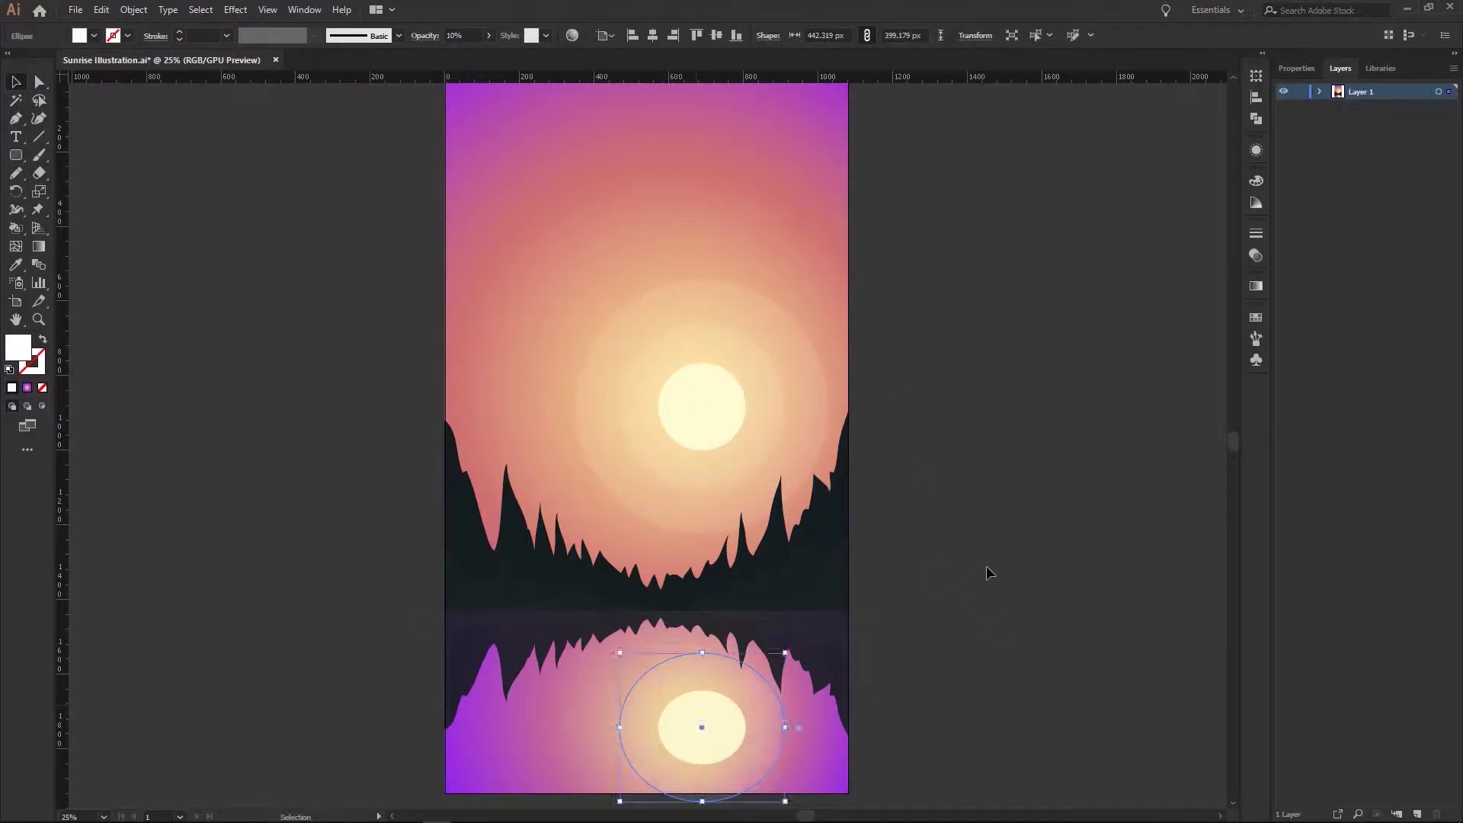
# - Draw a larger glow ellipse around the reflected sun
pyautogui.hotkey('ctrl', 'z')
pyautogui.hotkey('ctrl', 'shift', 'z')
pyautogui.hotkey('ctrl', 'shift', 'a')
pyautogui.scroll(-2, 790, 670)
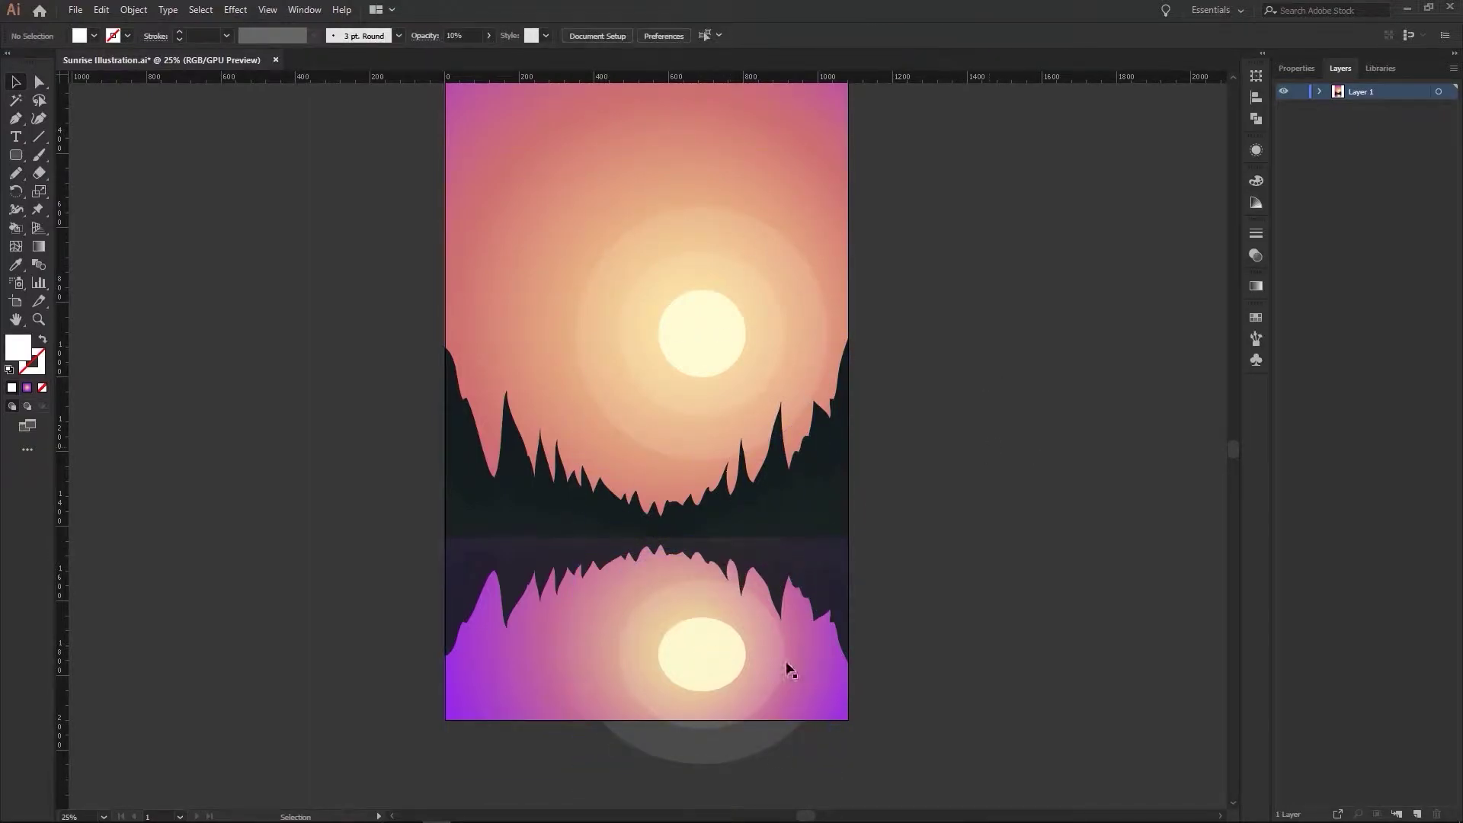
pyautogui.moveTo(702, 654); pyautogui.dragTo(767, 745)
pyautogui.moveTo(1010, 437); pyautogui.dragTo(1021, 424)
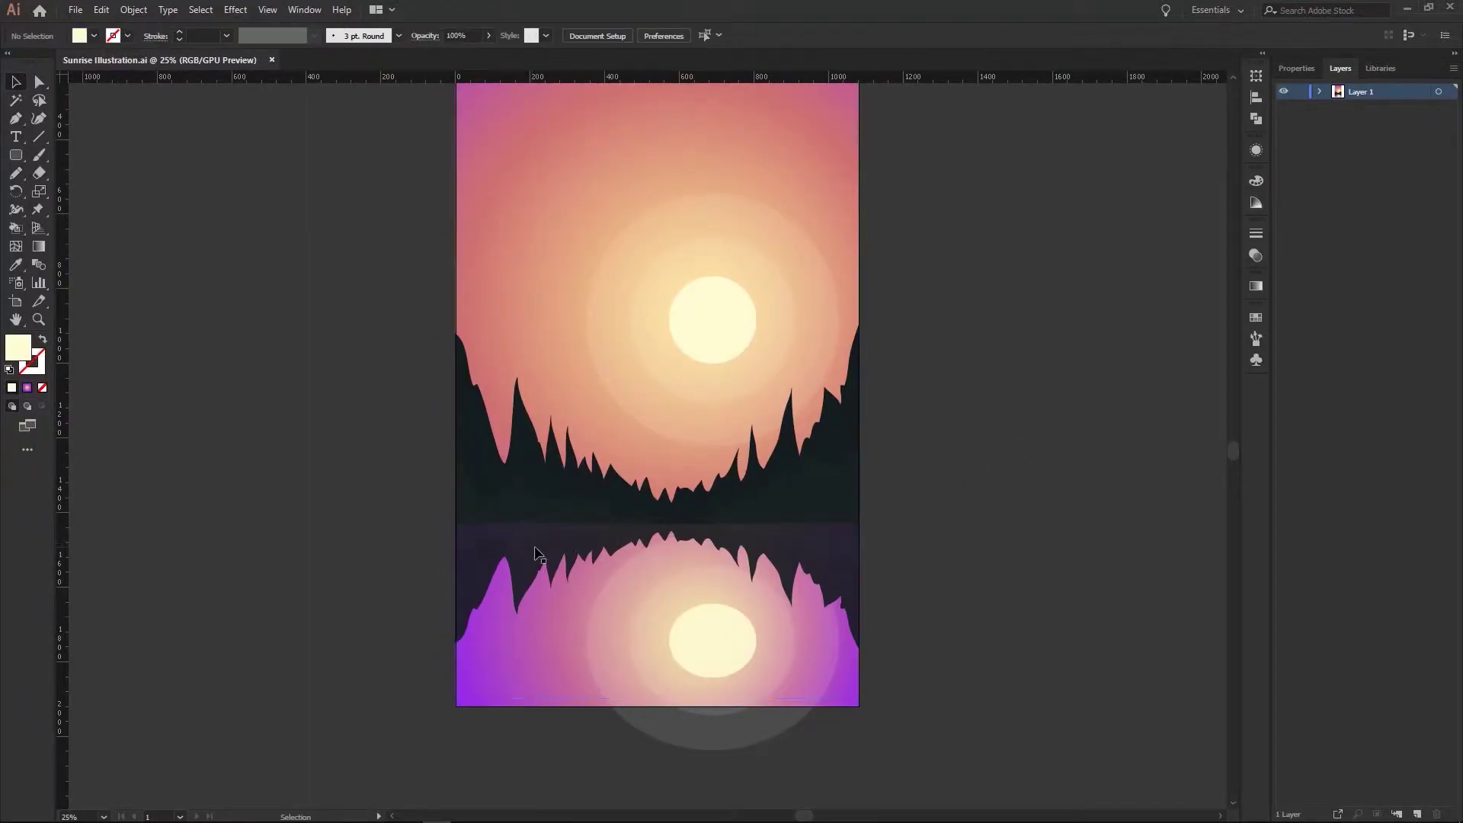
# - Clip the water reflection with an artboard-width rectangle mask (Ctrl+7)
pyautogui.moveTo(846, 518); pyautogui.dragTo(859, 518)
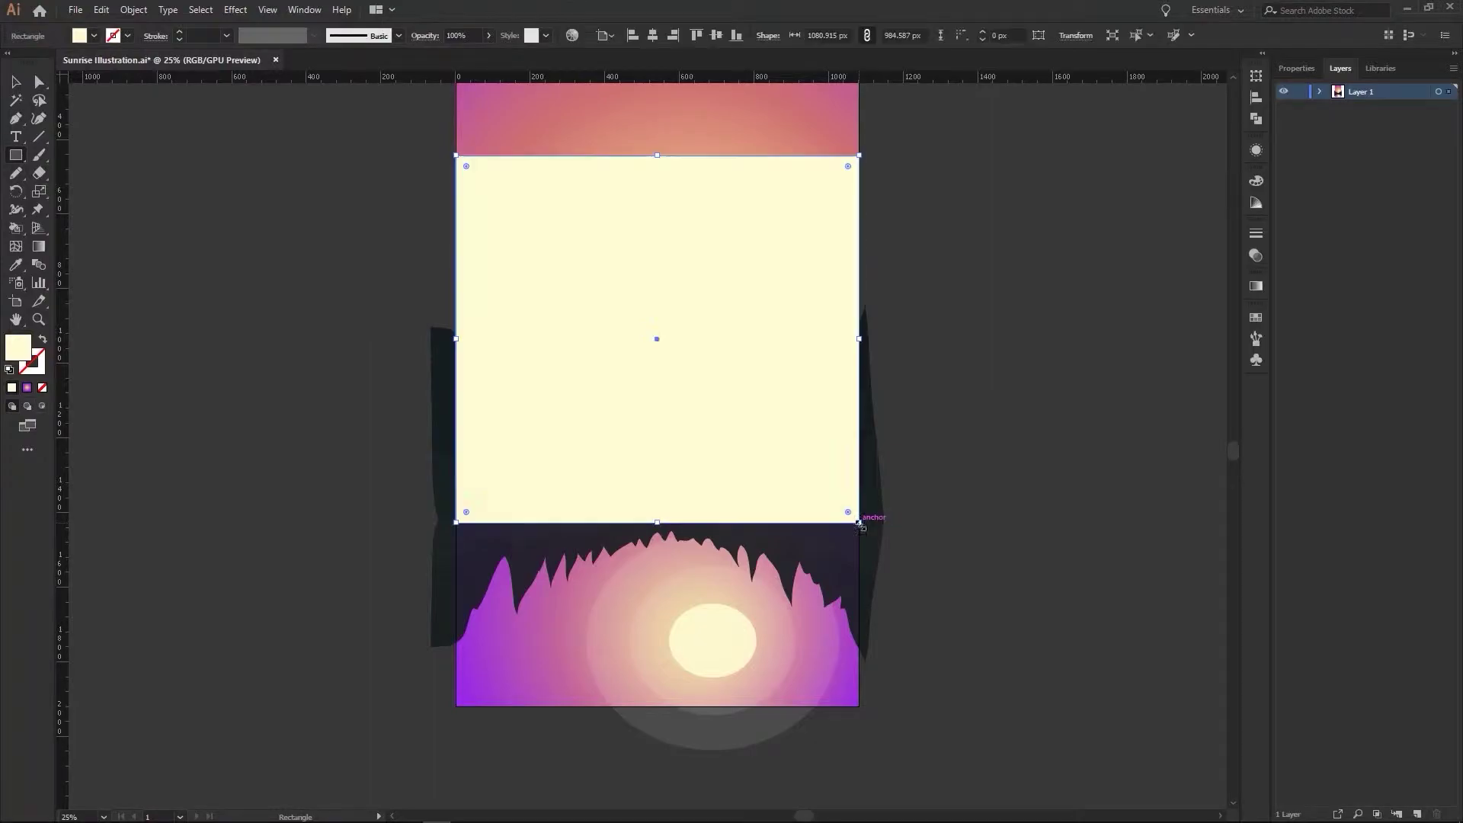
pyautogui.hotkey('ctrl', 'z')
pyautogui.moveTo(456, 705); pyautogui.dragTo(859, 523)
pyautogui.keyDown('shift'); pyautogui.click(875, 530); pyautogui.keyUp('shift')
pyautogui.hotkey('ctrl', '7')
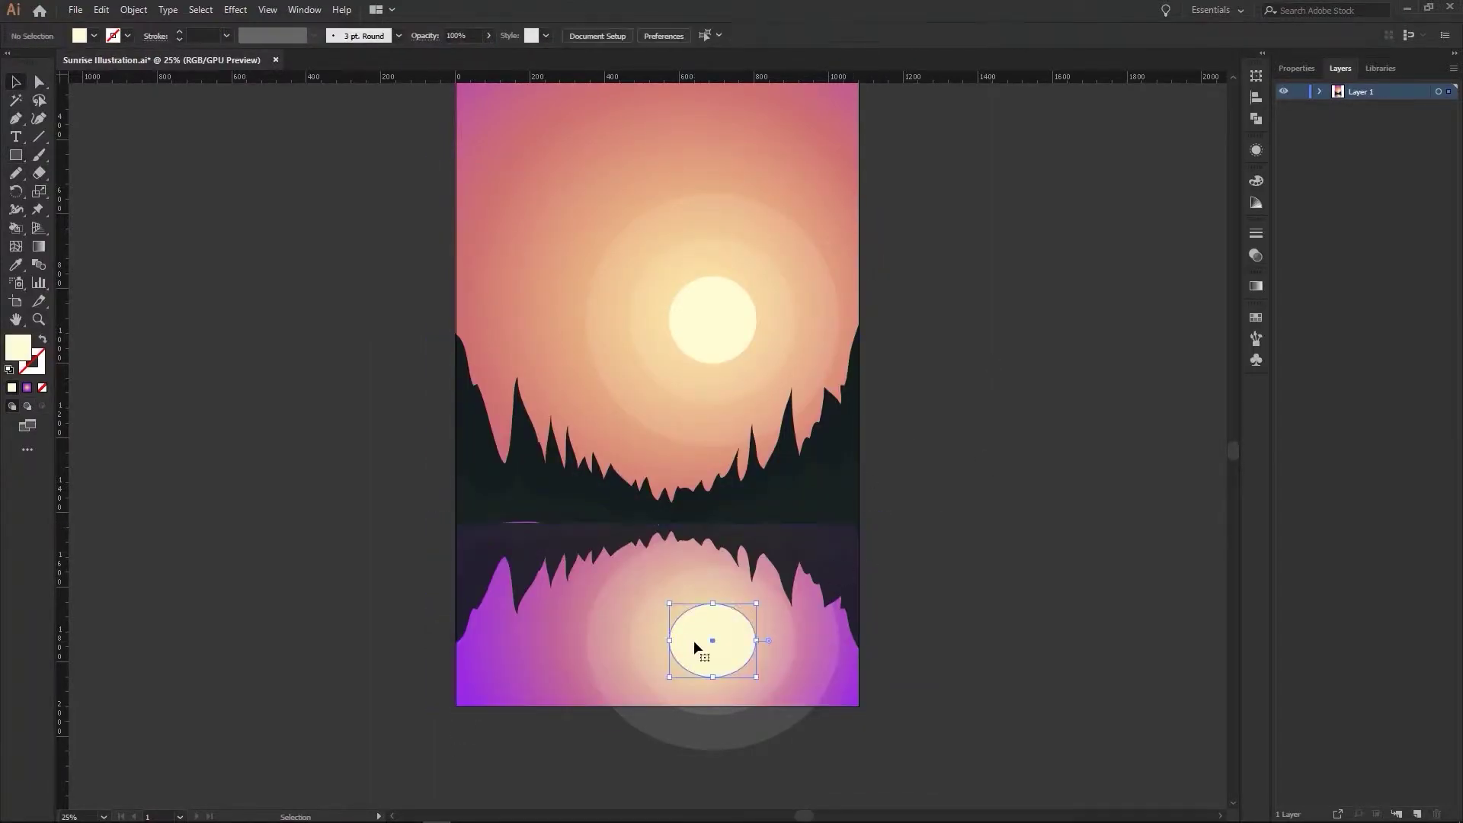
pyautogui.press('a')
pyautogui.press('v')
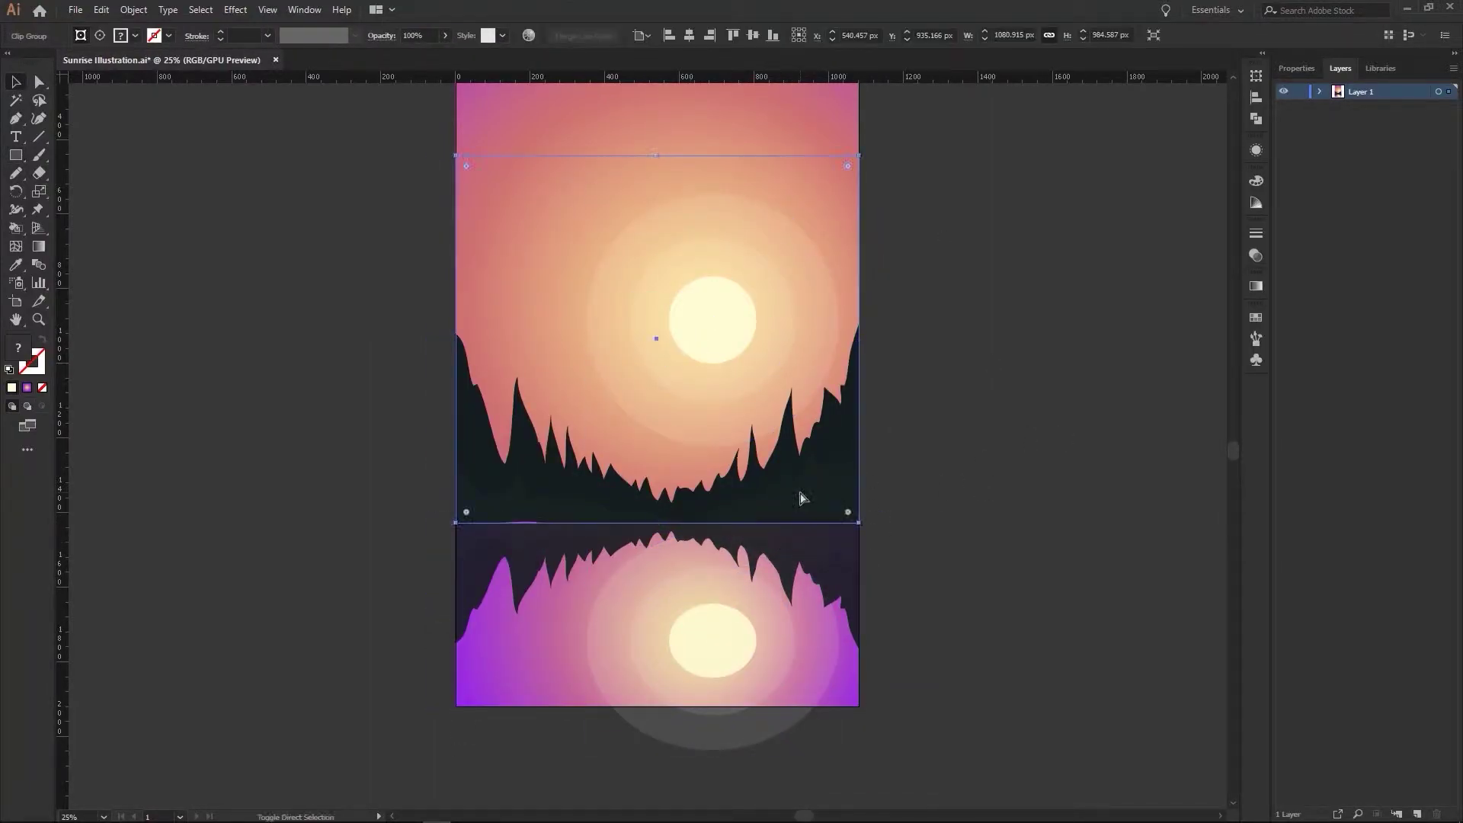
pyautogui.click(705, 644)
# - Apply the Artistic > Underpainting effect to the clipped reflection group
pyautogui.click(235, 9)
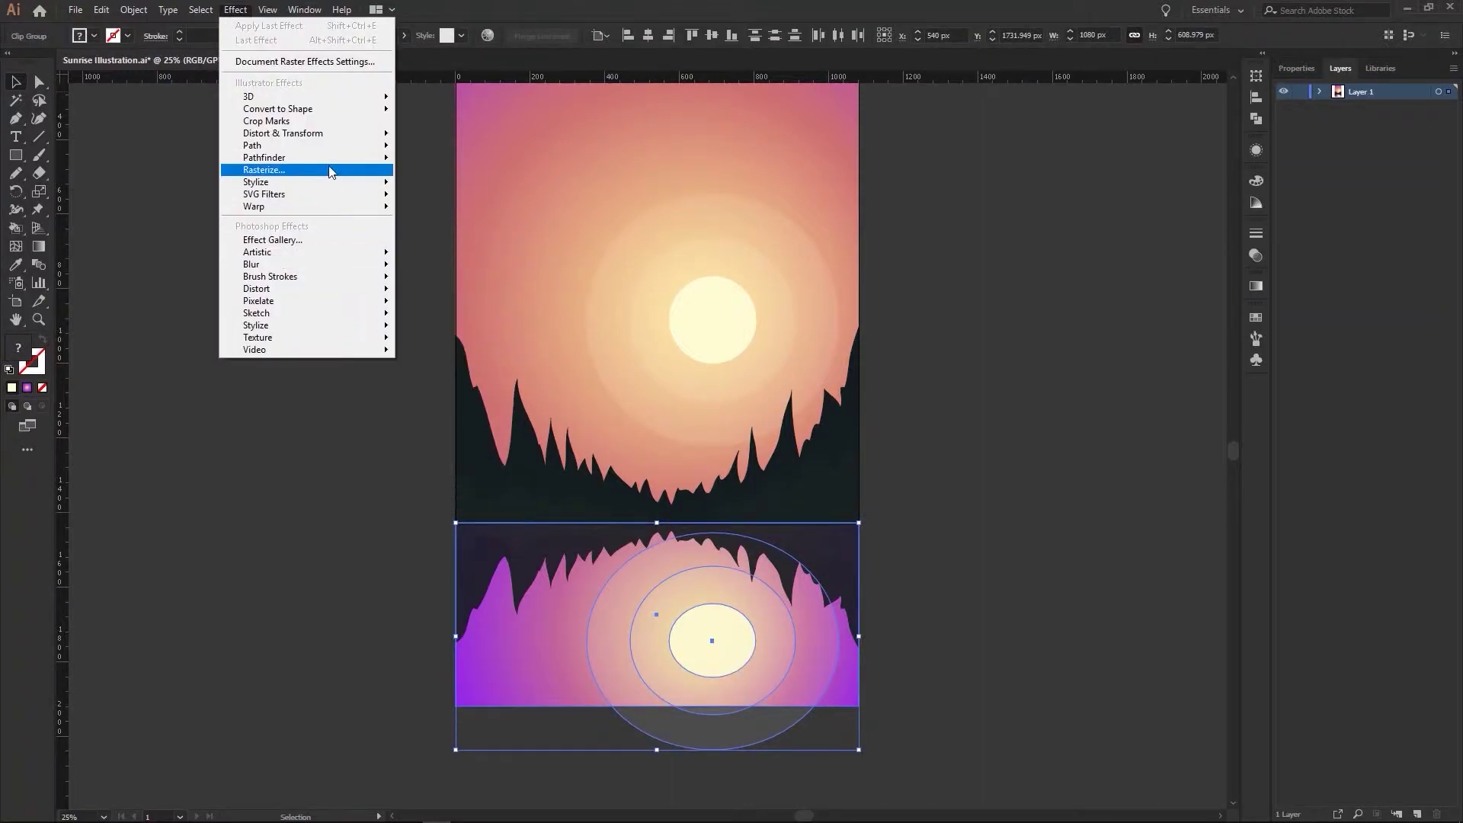
pyautogui.click(445, 298)
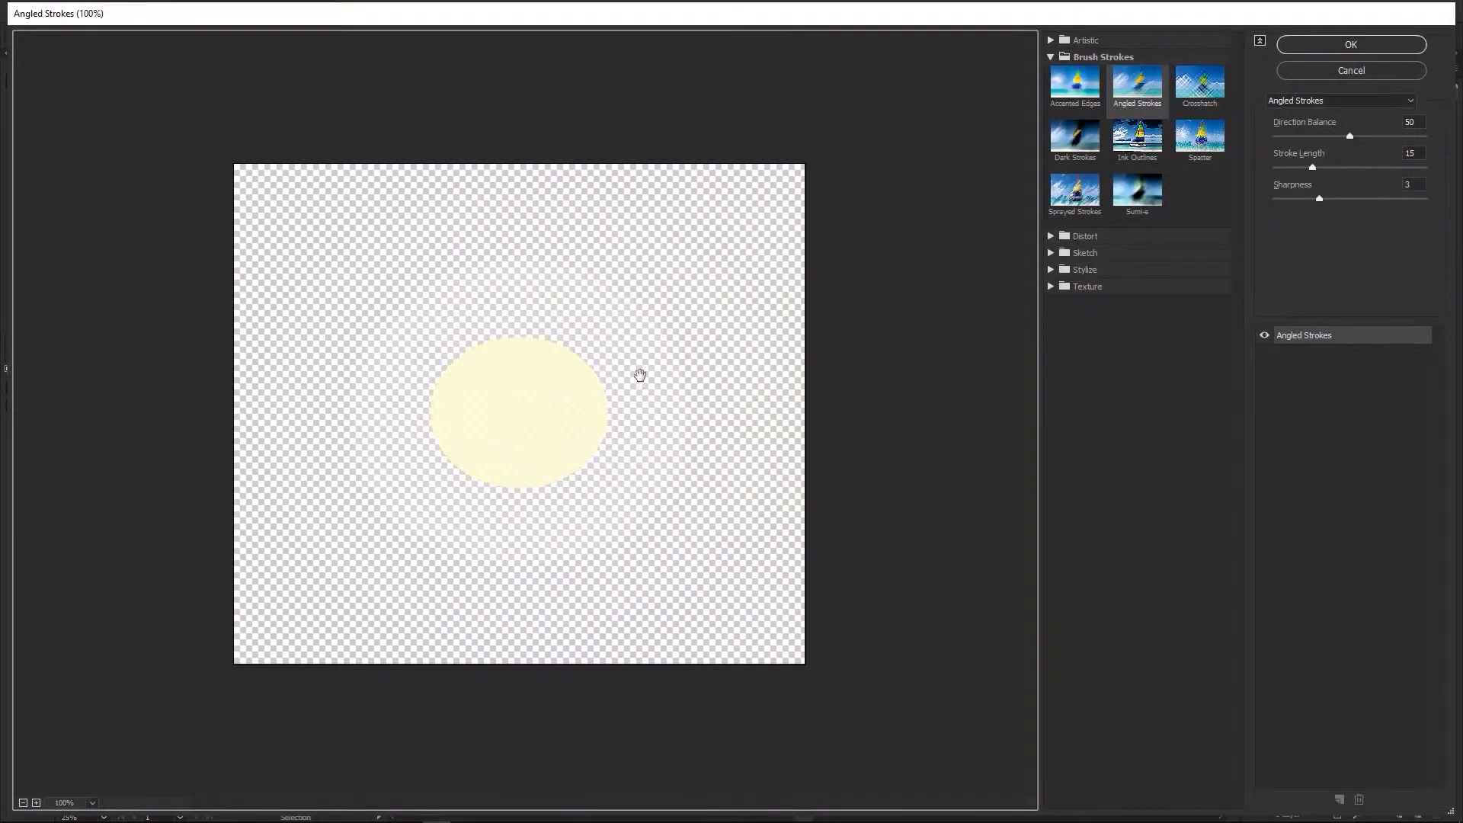
pyautogui.click(1341, 99)
pyautogui.click(1342, 243)
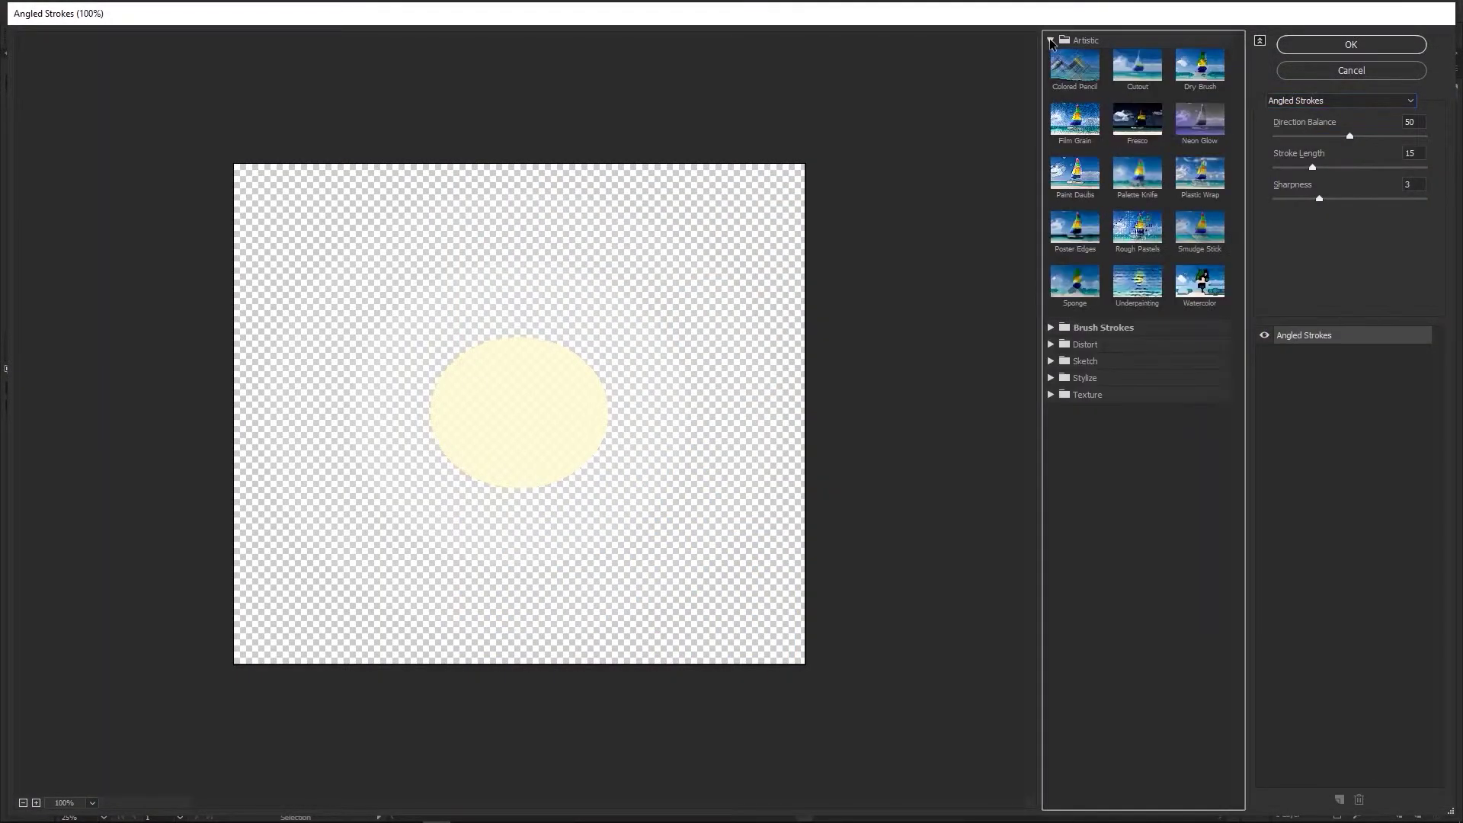
pyautogui.click(1139, 292)
pyautogui.press('Return')
# - Apply a Gaussian Blur of about 3 pixels to the reflection and preview it
pyautogui.click(686, 580)
pyautogui.click(235, 9)
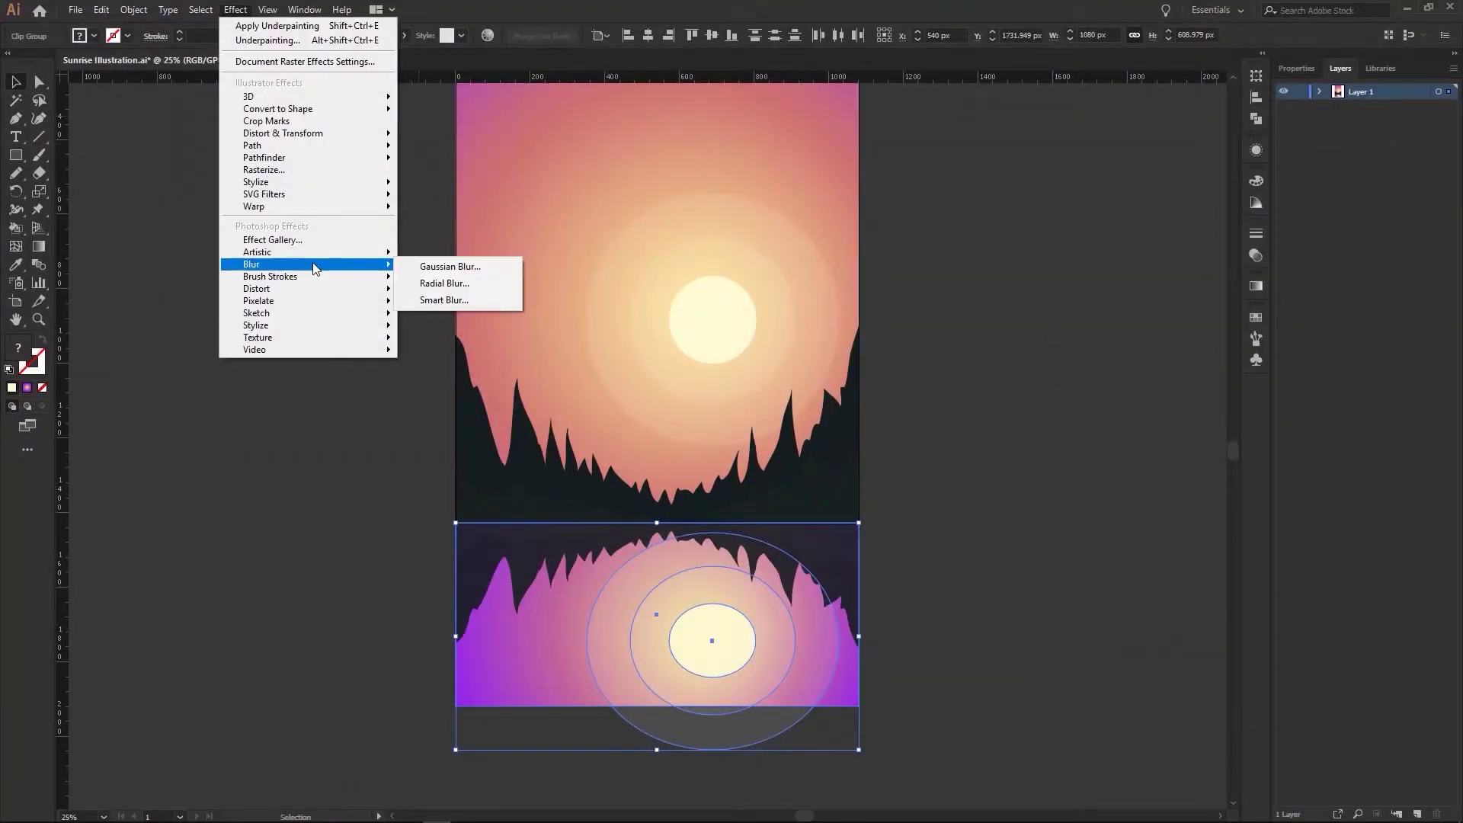
pyautogui.click(465, 264)
pyautogui.moveTo(994, 295); pyautogui.dragTo(964, 297)
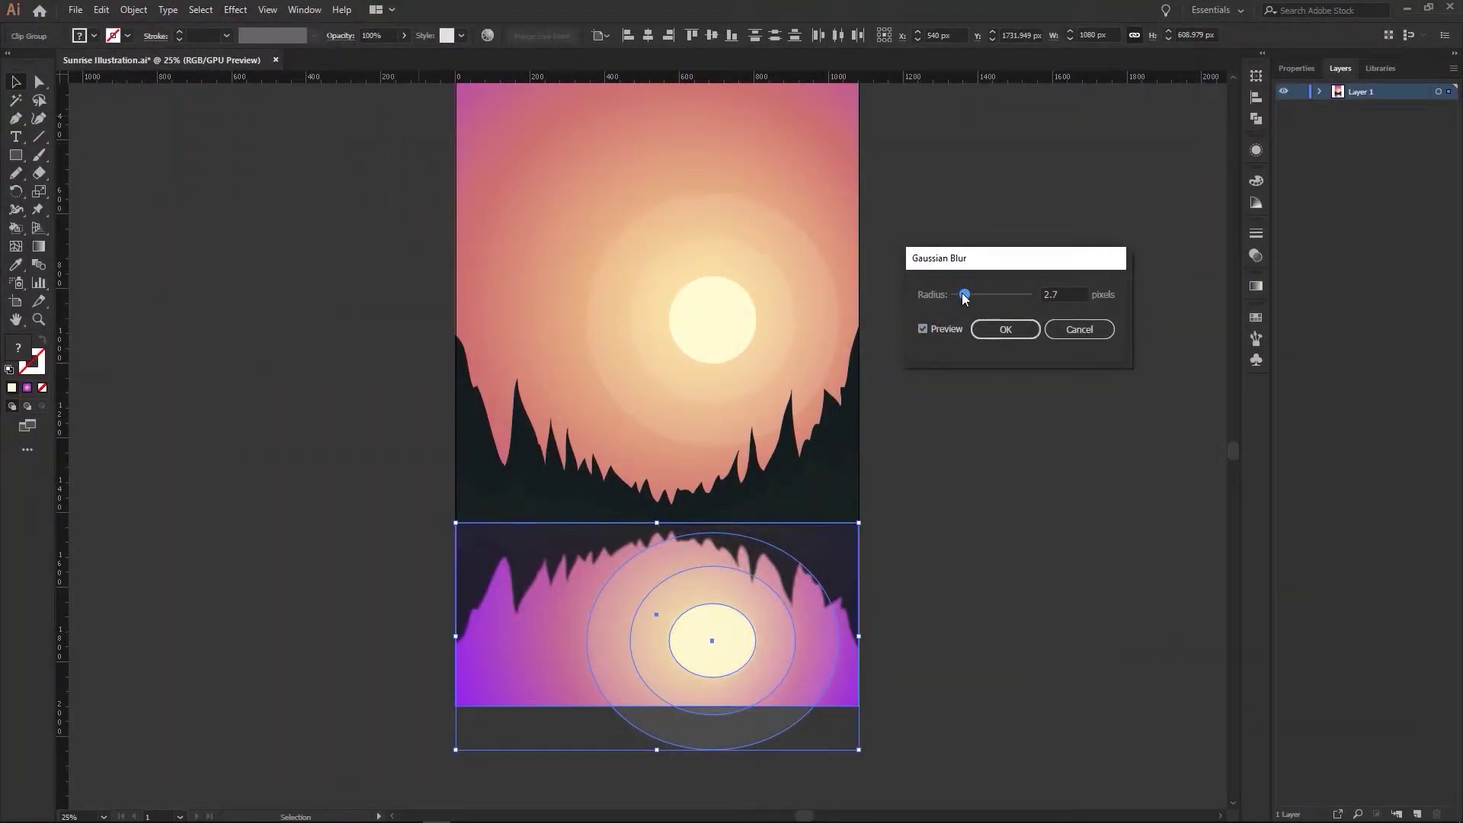
pyautogui.click(991, 329)
pyautogui.click(236, 9)
pyautogui.click(457, 264)
# - Draw a black-stroked bird with the Pencil tool in the sky left of the sun
pyautogui.scroll(3, 743, 441)
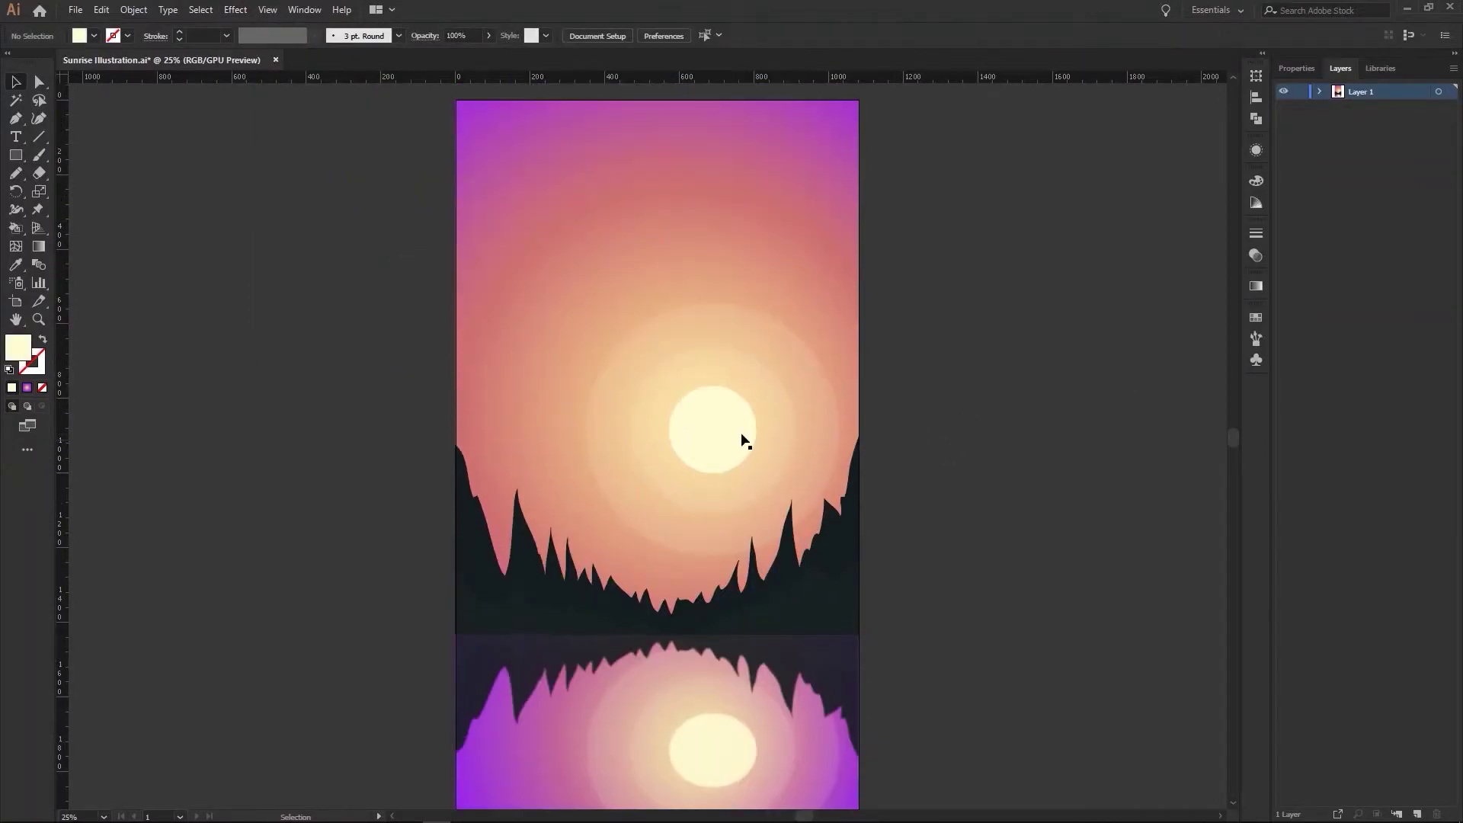
pyautogui.doubleClick(16, 174)
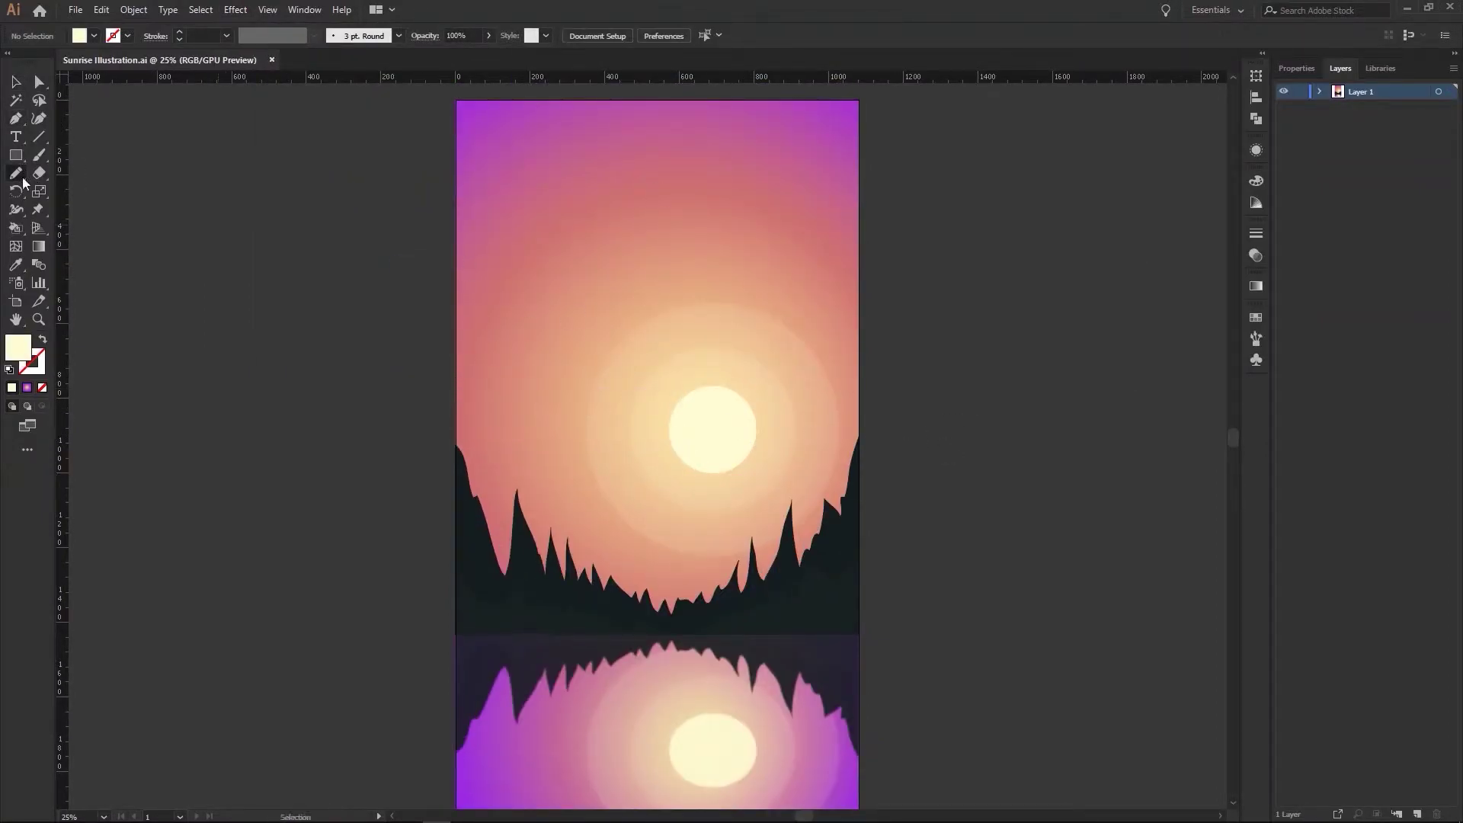
pyautogui.click(738, 532)
pyautogui.moveTo(562, 347); pyautogui.dragTo(611, 336)
pyautogui.hotkey('shift', 'x')
pyautogui.doubleClick(31, 361)
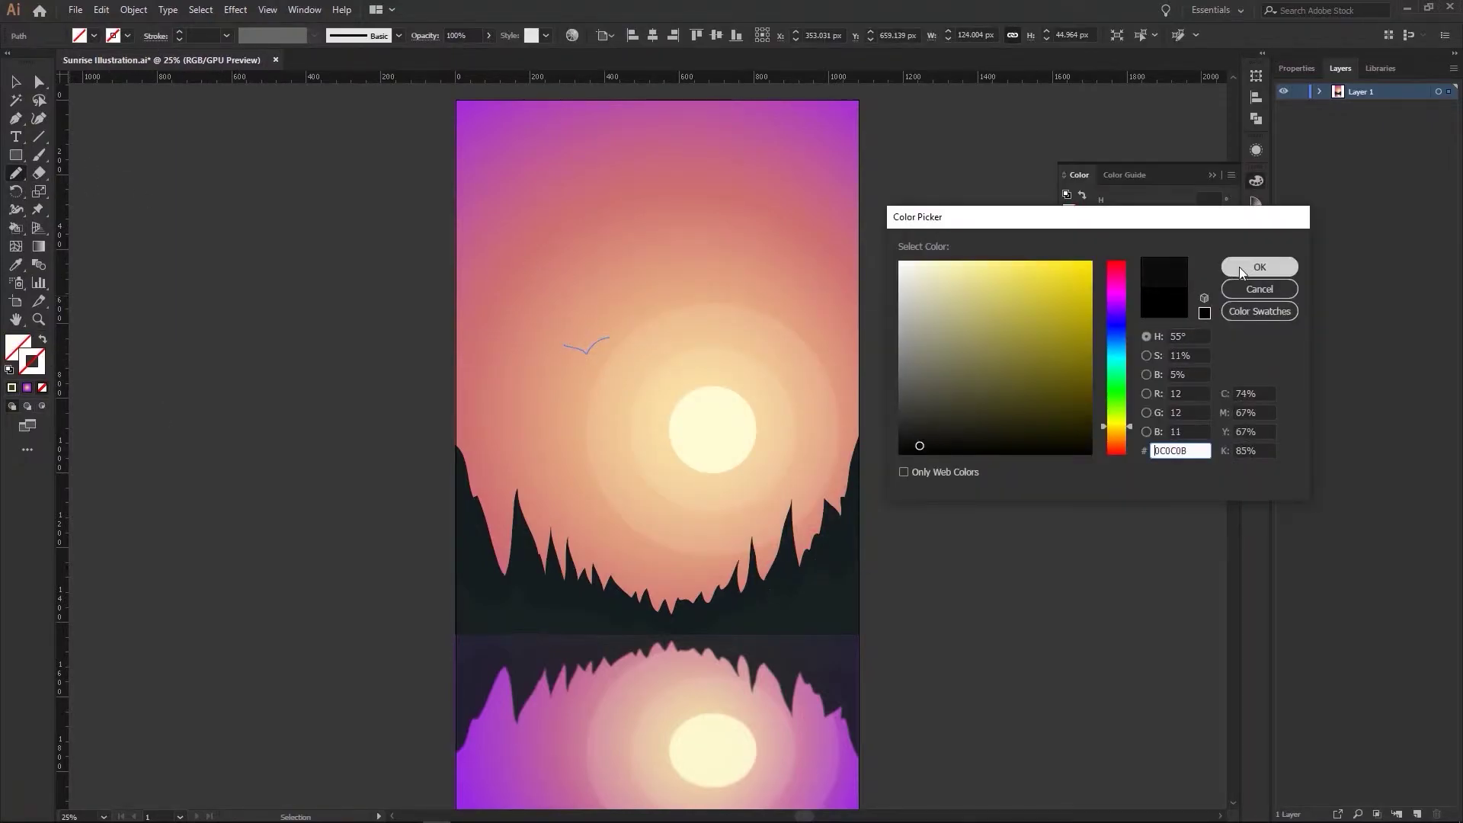
pyautogui.click(1251, 268)
pyautogui.hotkey('ctrl', 'shift', 'a')
# - Draw a second, smaller bird and outline both bird strokes into filled shapes
pyautogui.click(155, 35)
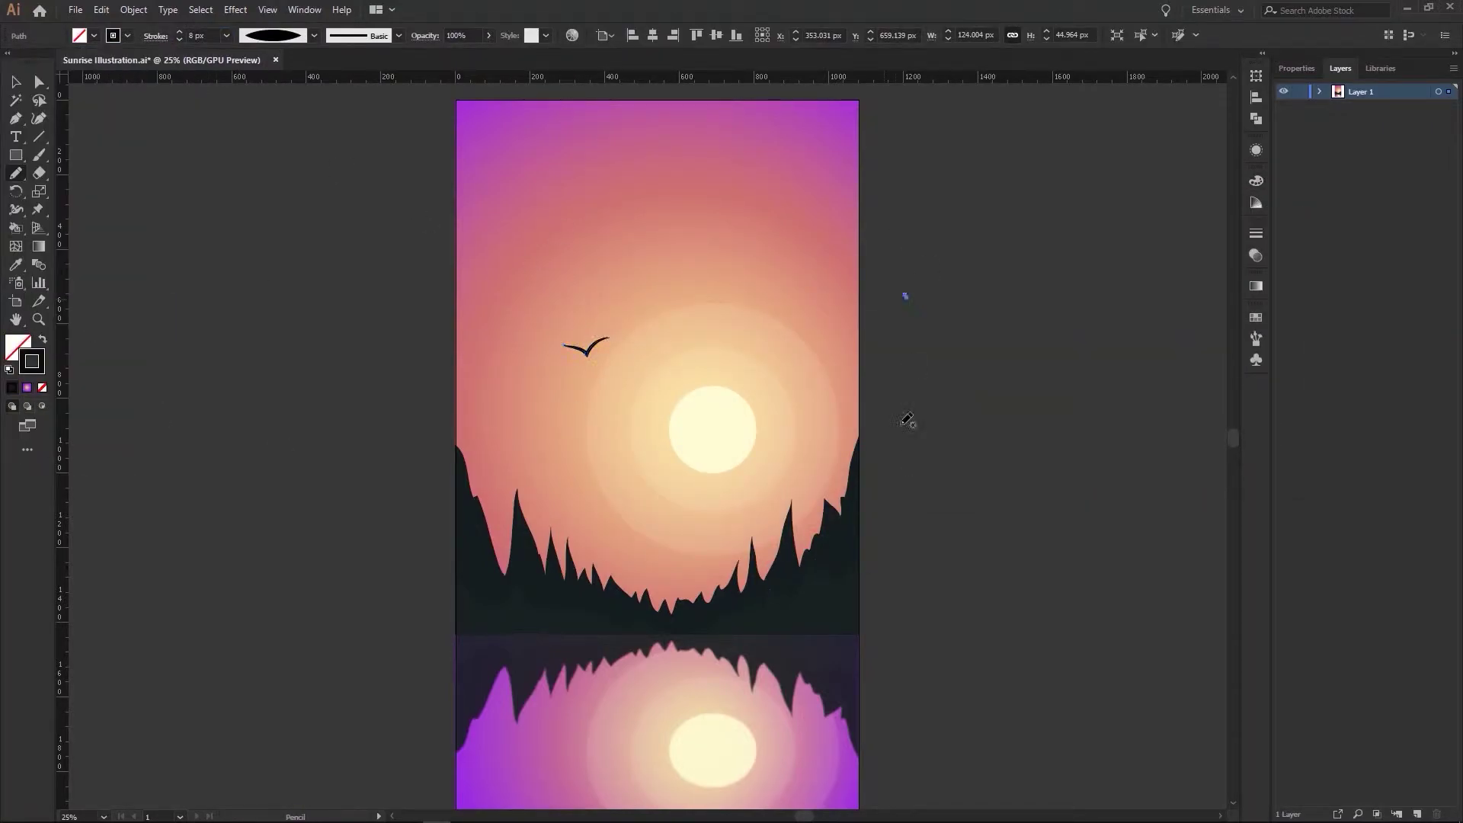
pyautogui.moveTo(609, 348); pyautogui.dragTo(631, 348)
pyautogui.click(16, 82)
pyautogui.hotkey('ctrl', 'a')
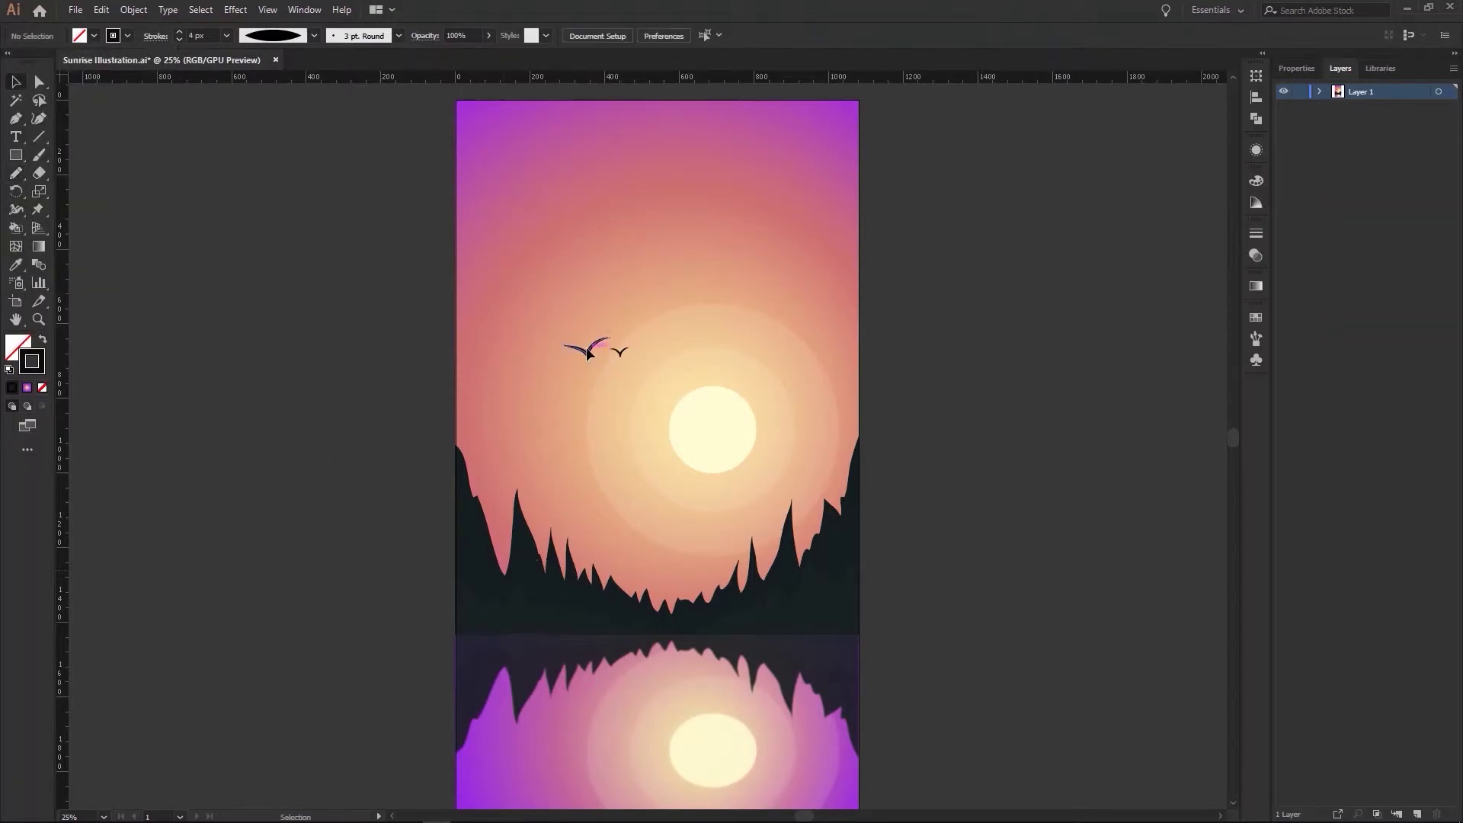
pyautogui.click(101, 10)
pyautogui.click(997, 290)
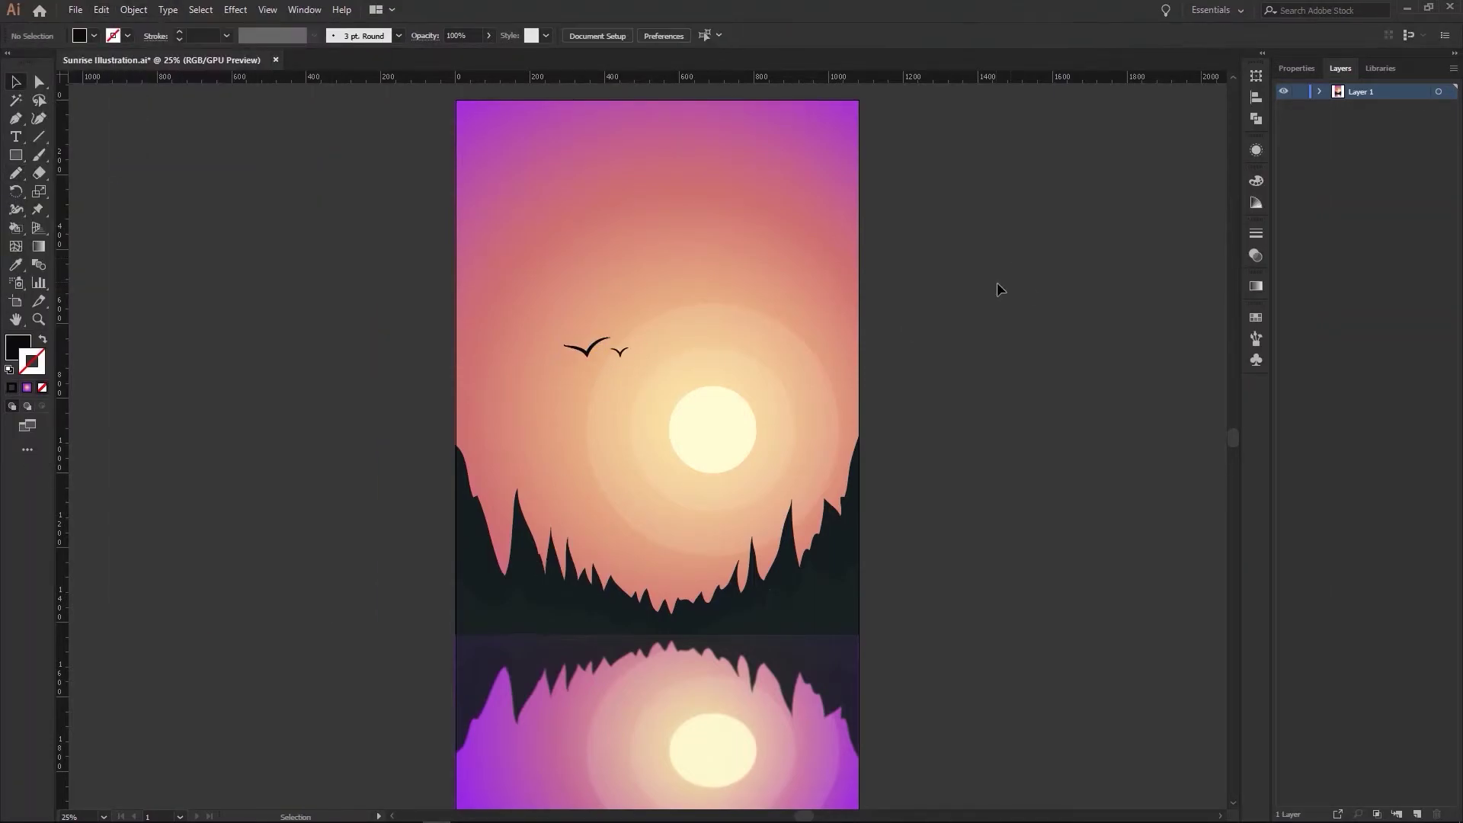
# - Draw several white freehand cloud shapes across the upper sky
pyautogui.press('n')
pyautogui.moveTo(450, 358); pyautogui.dragTo(449, 372)
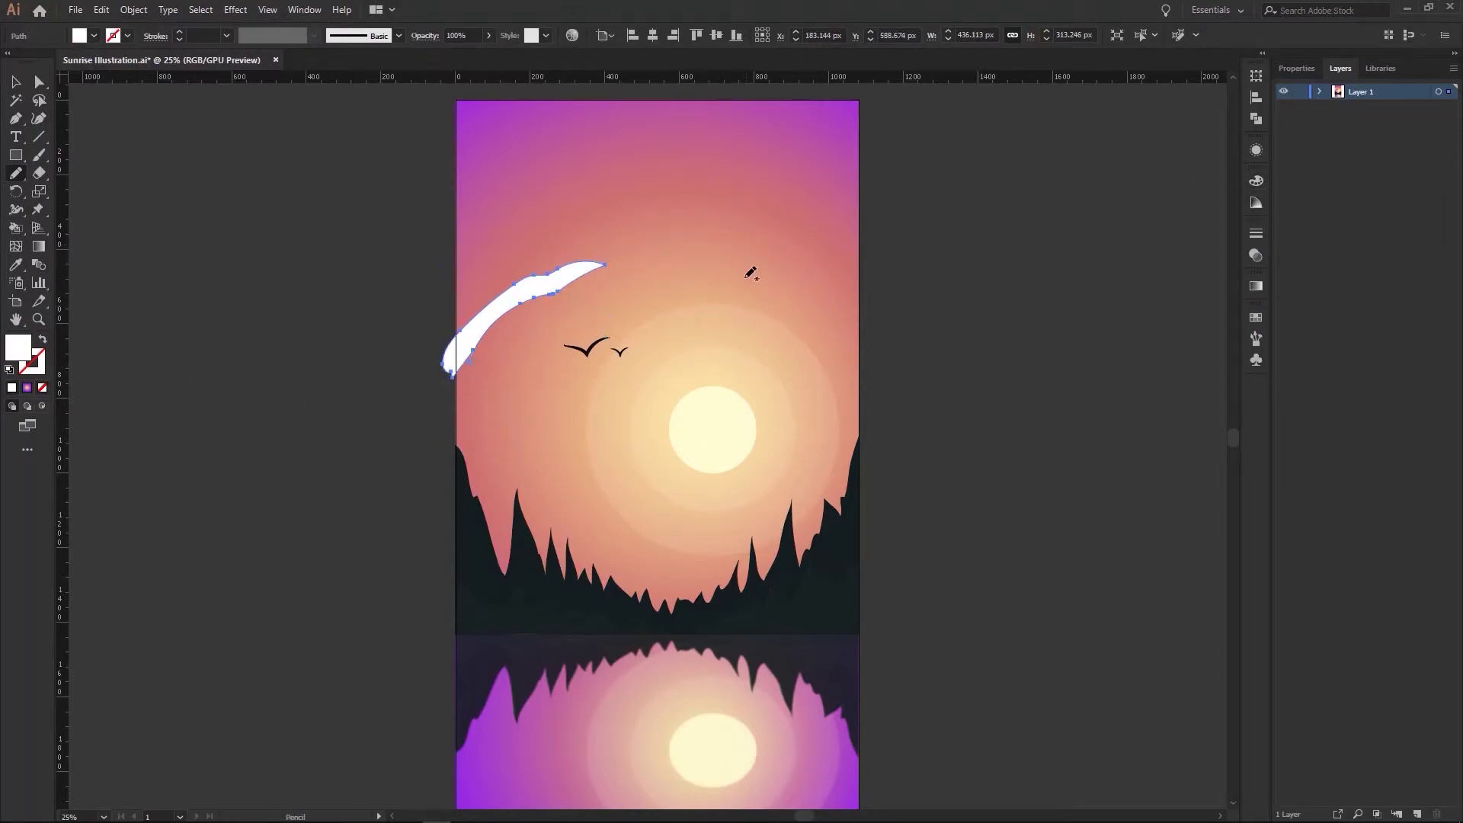
pyautogui.moveTo(721, 249); pyautogui.dragTo(718, 252)
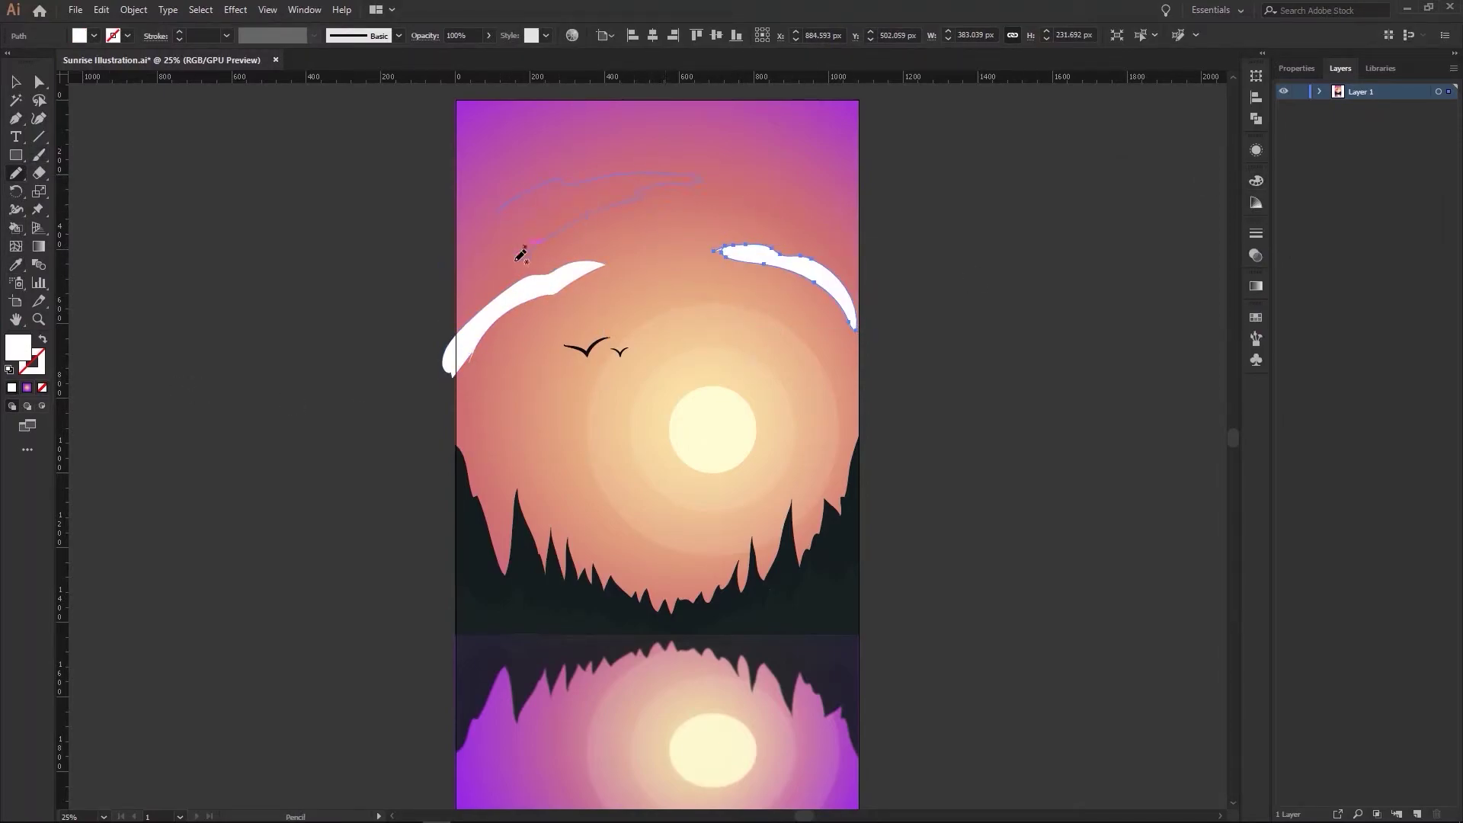
pyautogui.moveTo(521, 255); pyautogui.dragTo(454, 274)
pyautogui.moveTo(720, 122); pyautogui.dragTo(854, 195)
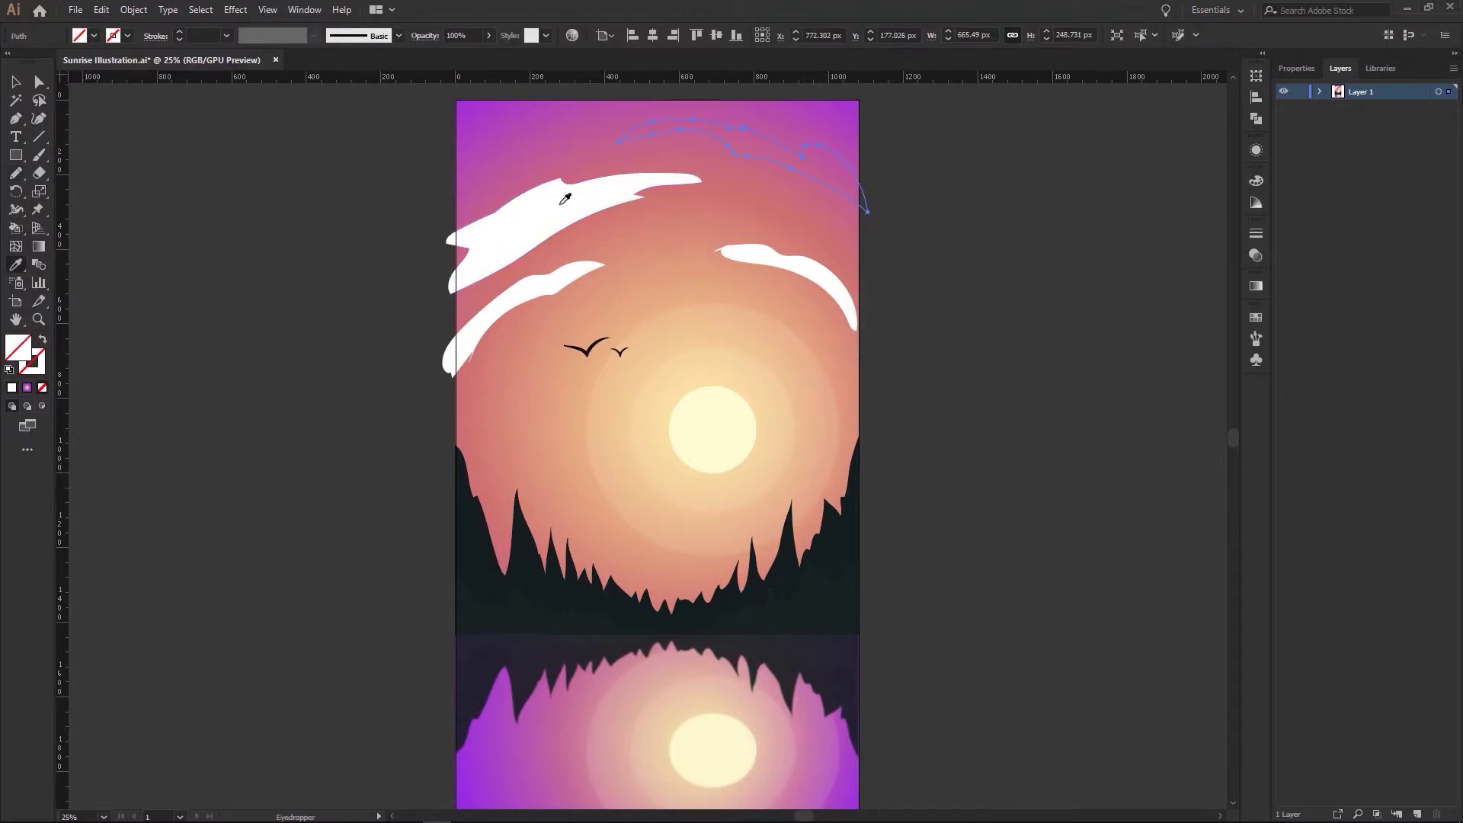
pyautogui.moveTo(817, 140); pyautogui.dragTo(622, 142)
pyautogui.moveTo(482, 160)
pyautogui.mouseDown()
pyautogui.moveTo(528, 142)
pyautogui.moveTo(610, 196)
pyautogui.mouseUp()
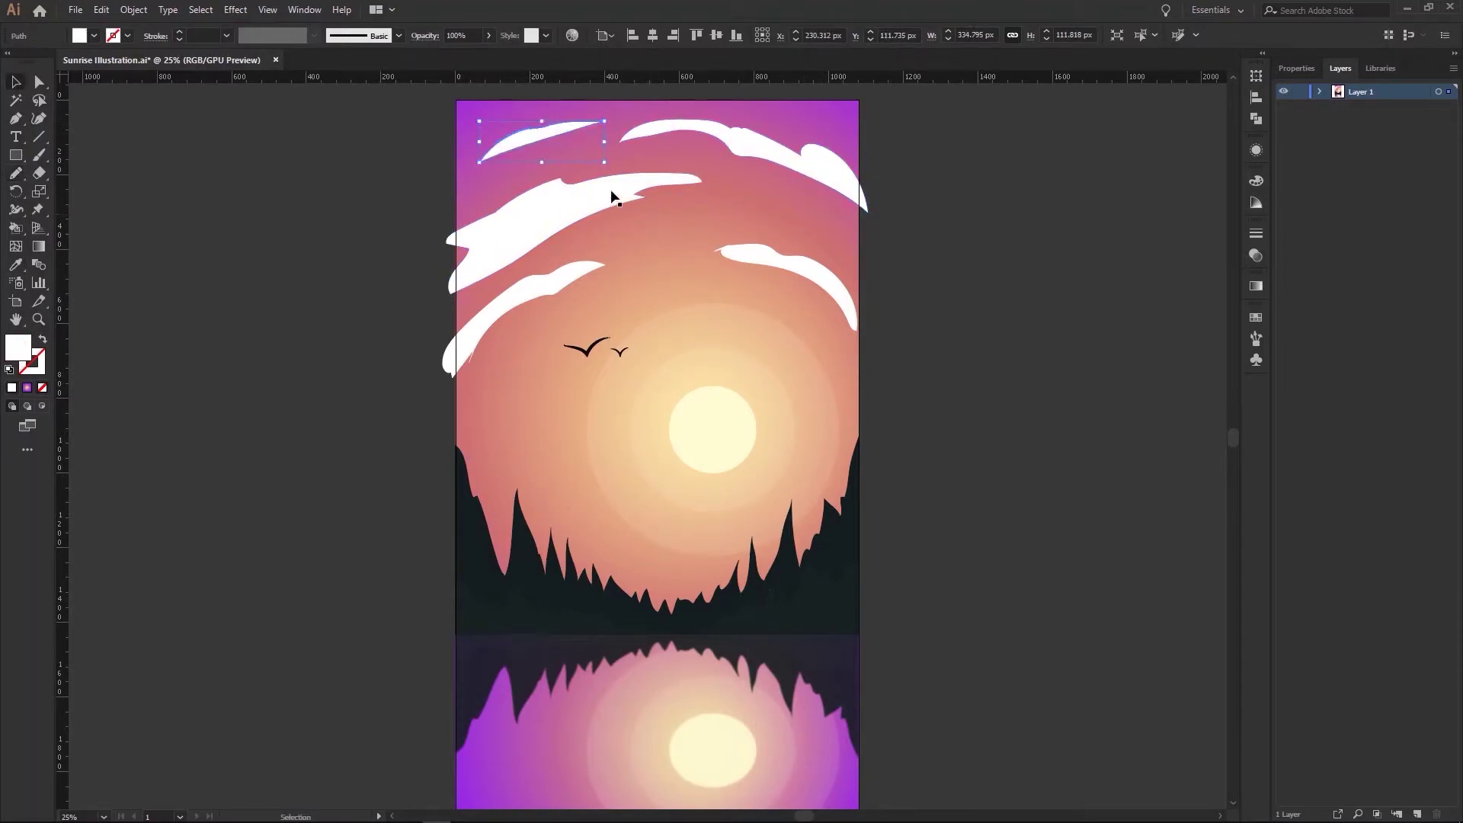
# - Select all the clouds and set their opacity to 10%
pyautogui.press('v')
pyautogui.hotkey('ctrl', 'a')
pyautogui.click(458, 36)
pyautogui.write('10')
pyautogui.click(986, 303)
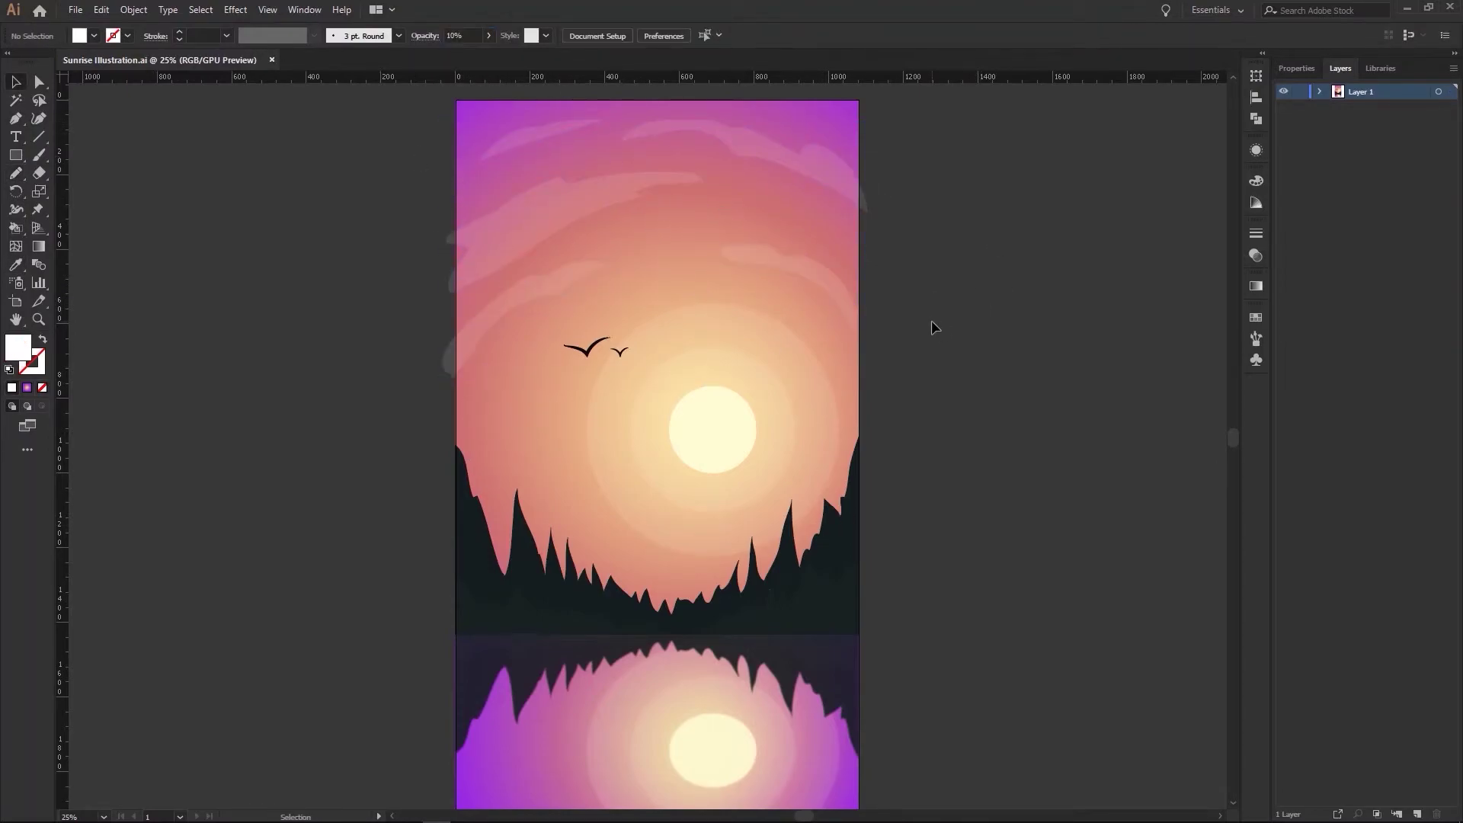
# - Create Layer 2 from the Layers panel
pyautogui.click(712, 748)
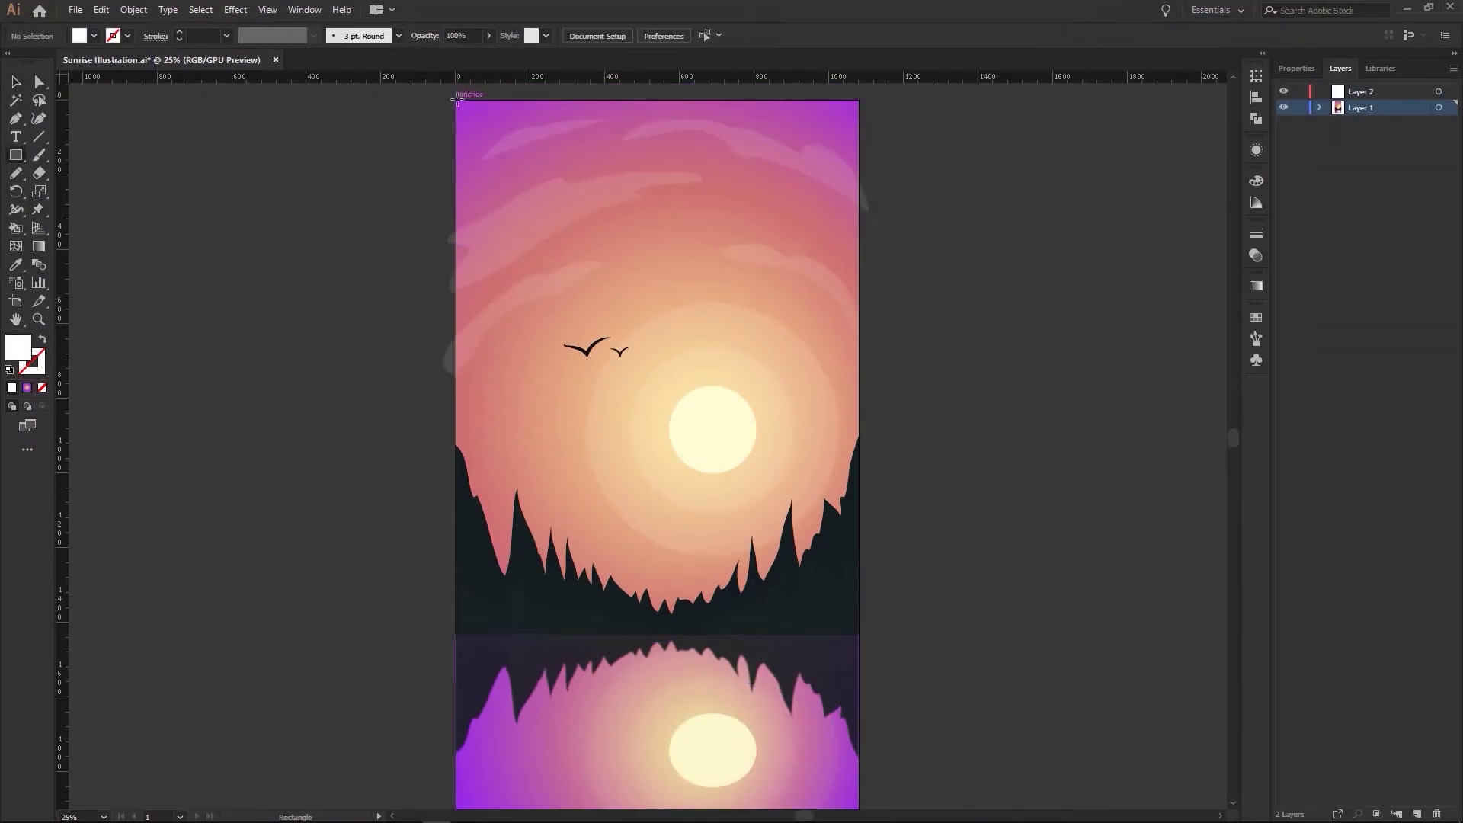